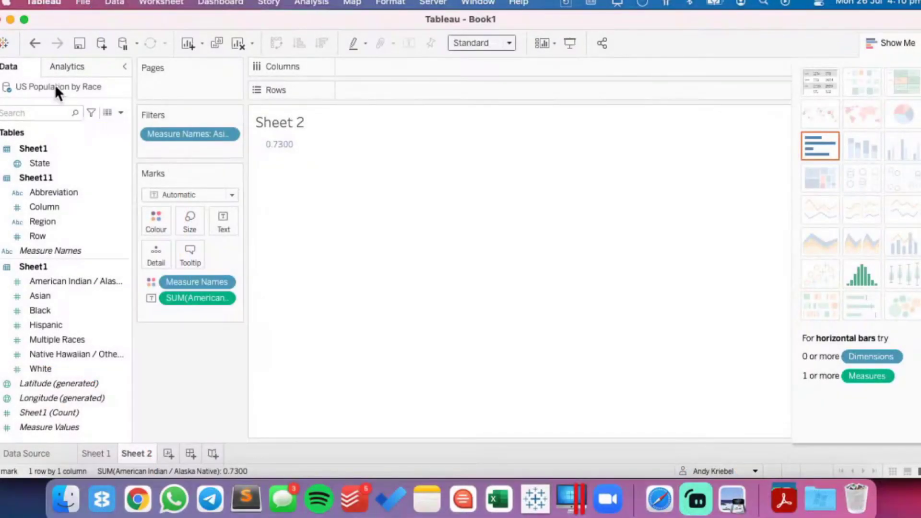
Step: Duplicate the US Population by Race data source and clear everything from Sheet 2
click(892, 44)
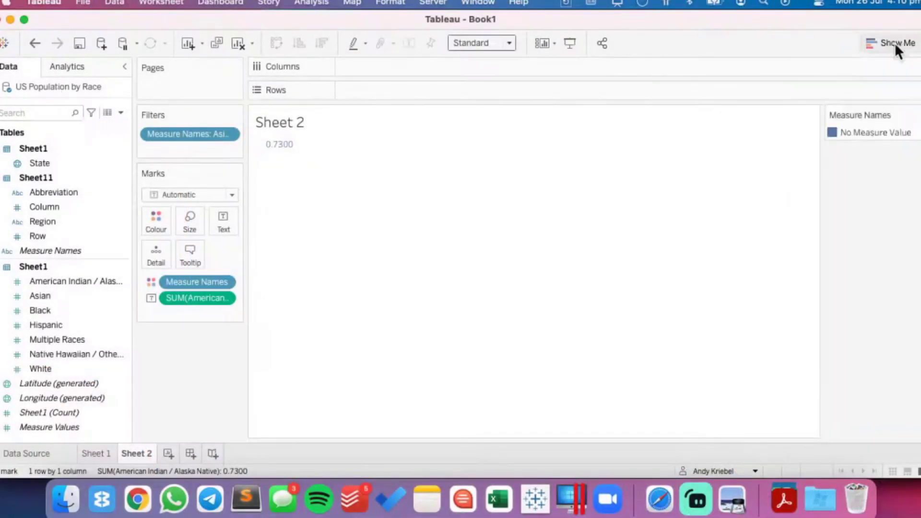
right_click(61, 88)
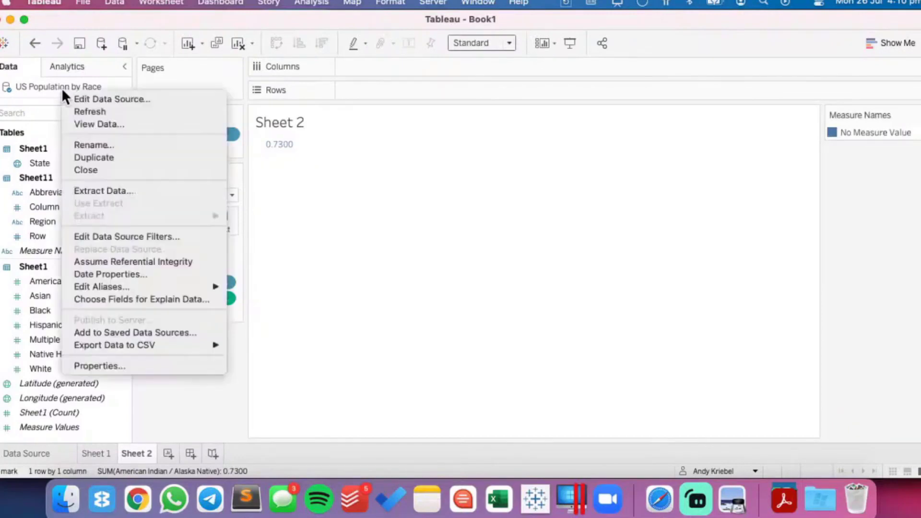
click(91, 157)
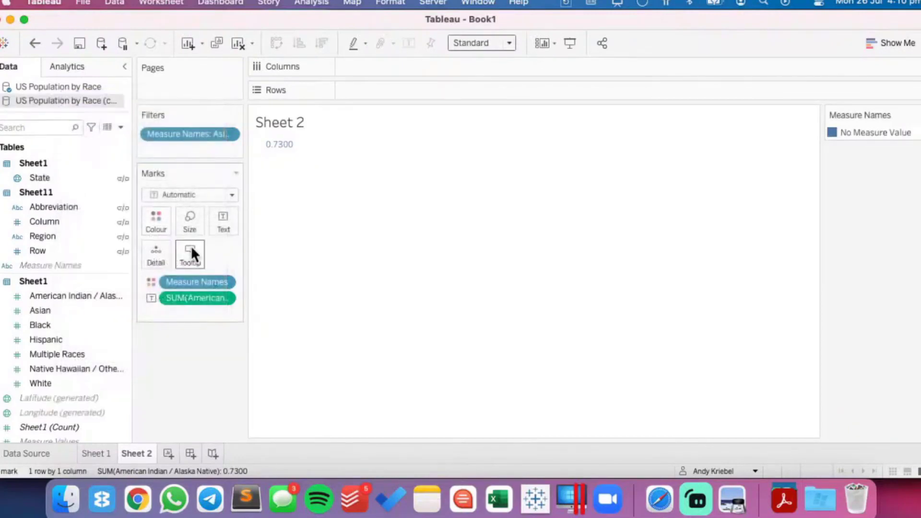
click(237, 43)
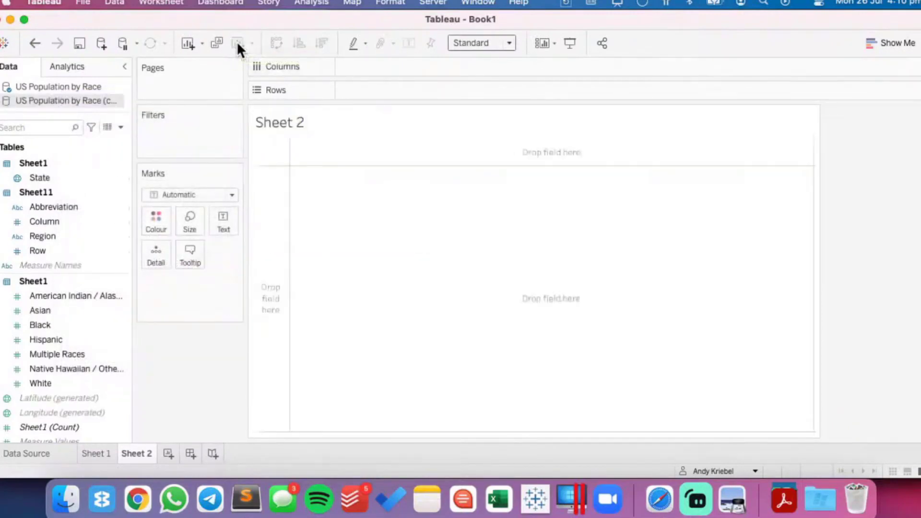
Step: Open the duplicated data source for editing and rename it US Population by Race (Pivot)
right_click(52, 101)
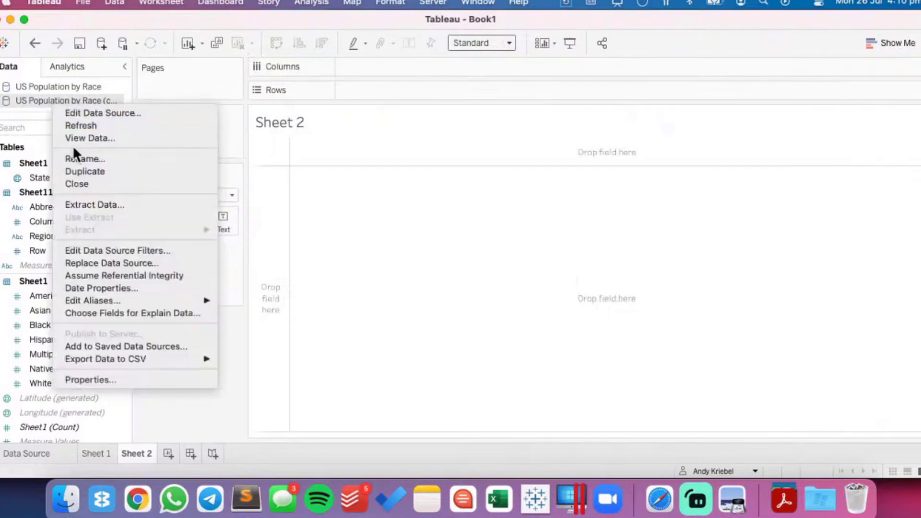
click(89, 114)
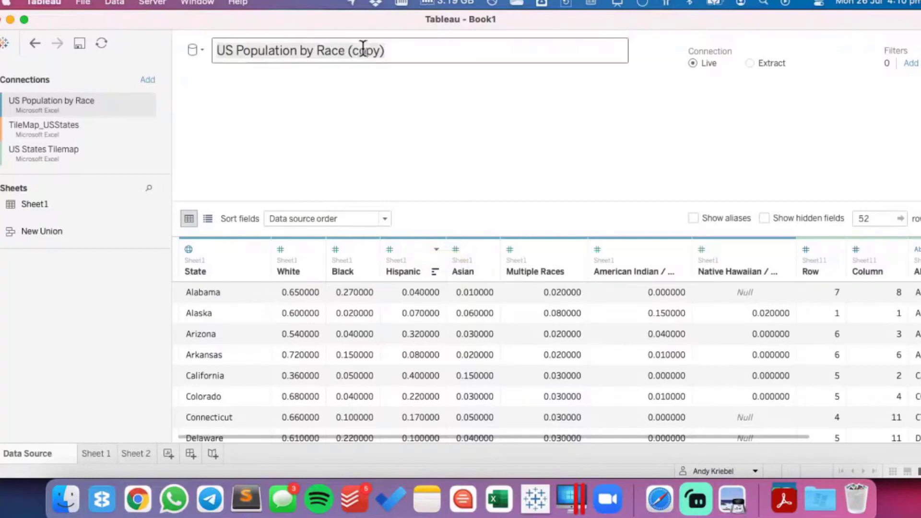
text(Pivot)
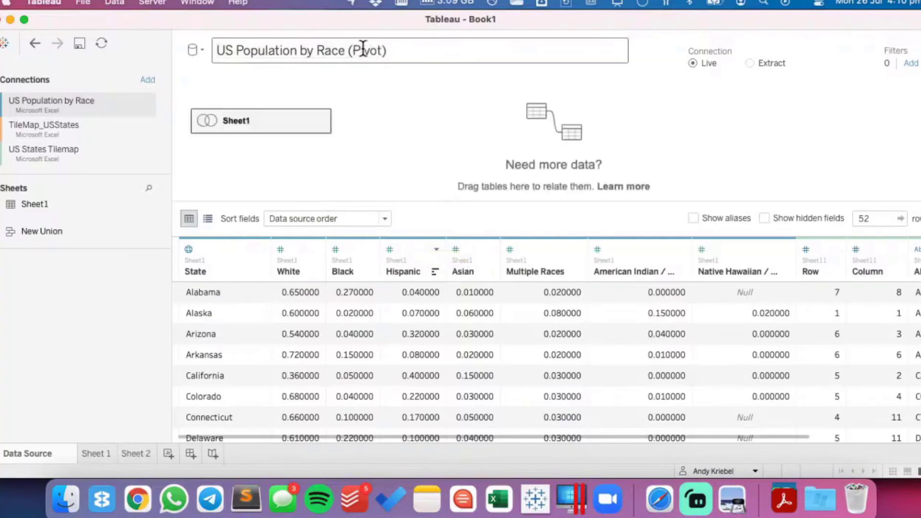
key(Return)
Step: Pivot all the race columns from White through Native Hawaiian / Other Pacific Islander into rows
click(303, 242)
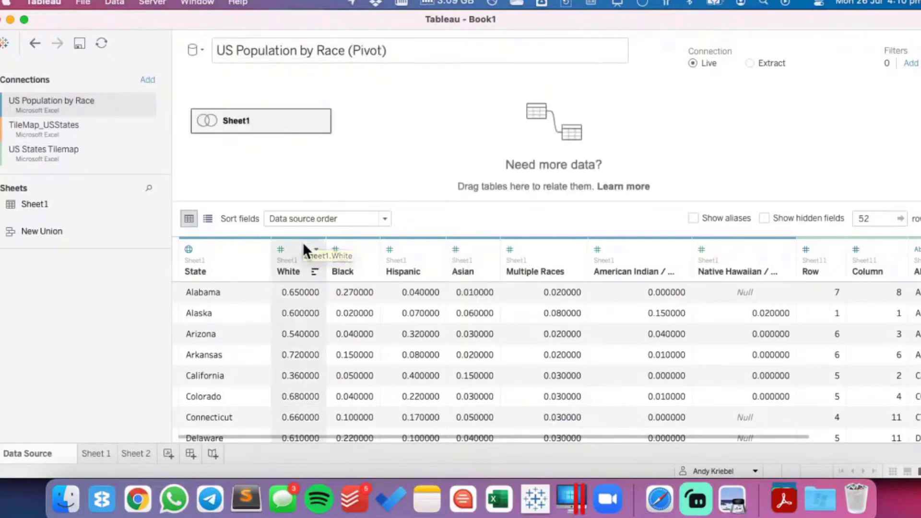
shift+click(763, 241)
click(785, 249)
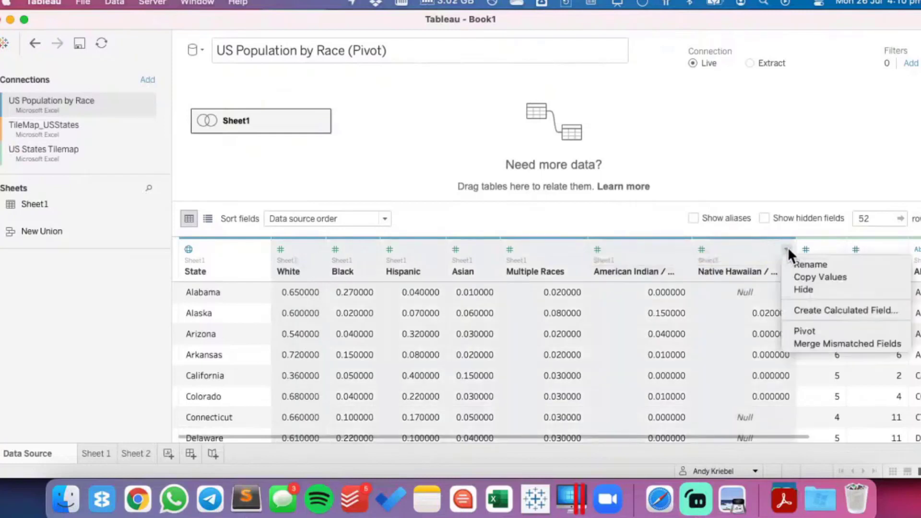
click(802, 331)
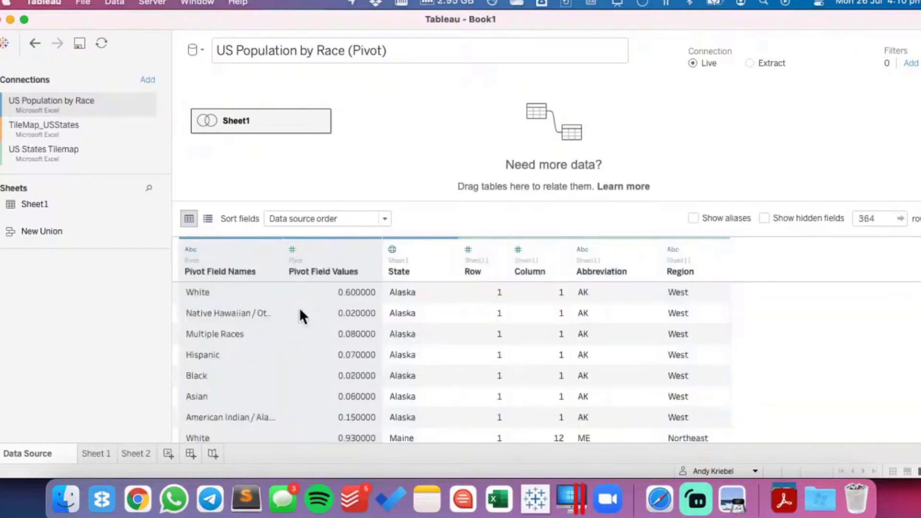
Step: Rename the pivoted names column as Race and the pivoted values column as % of Population
double_click(221, 271)
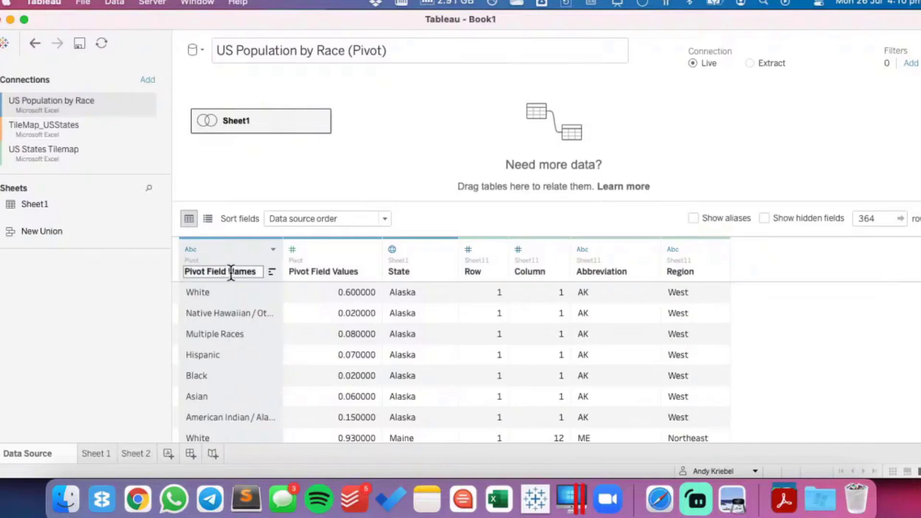
text(Race)
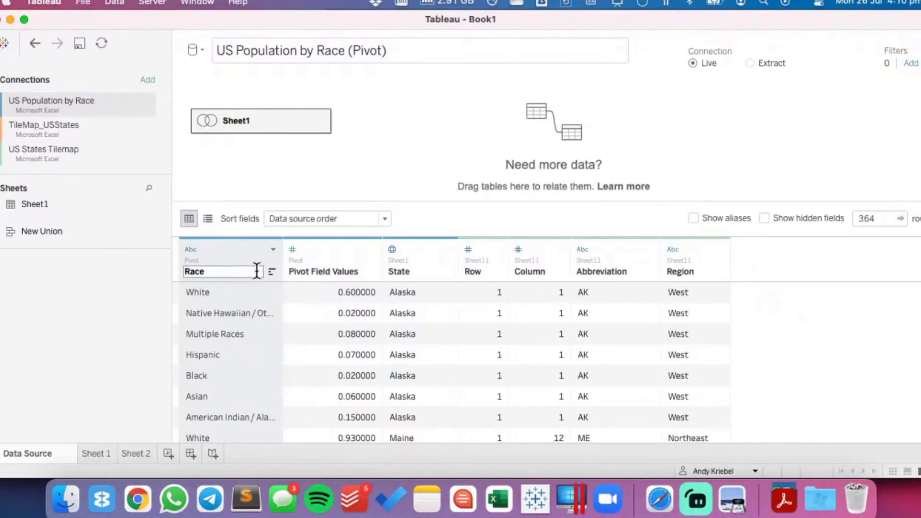
key(Tab)
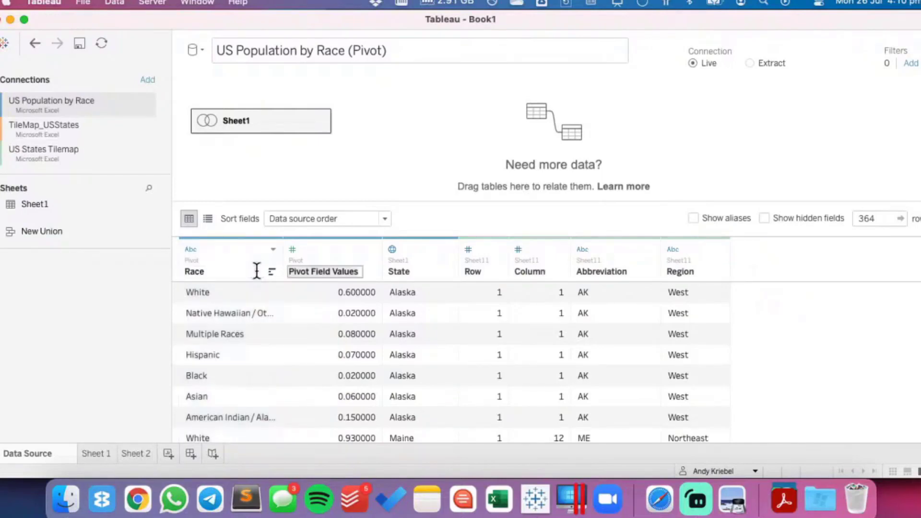
text(% of Population)
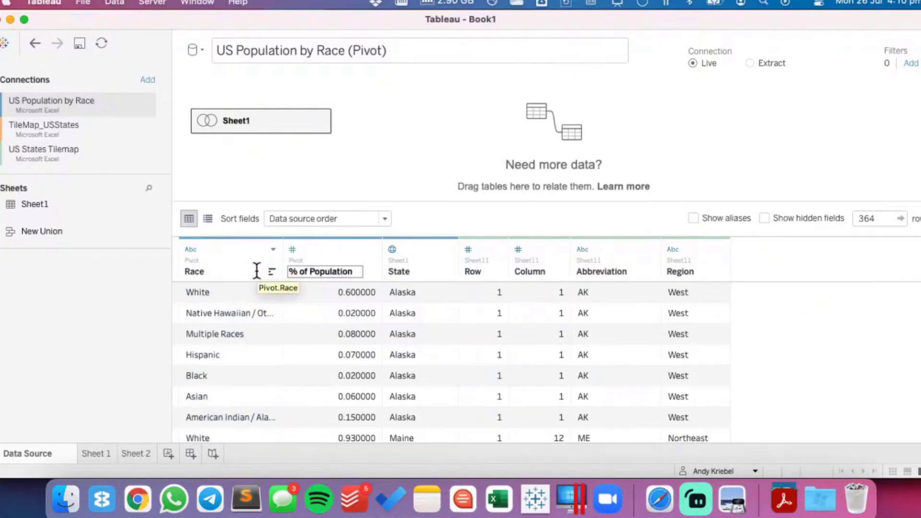
key(Tab)
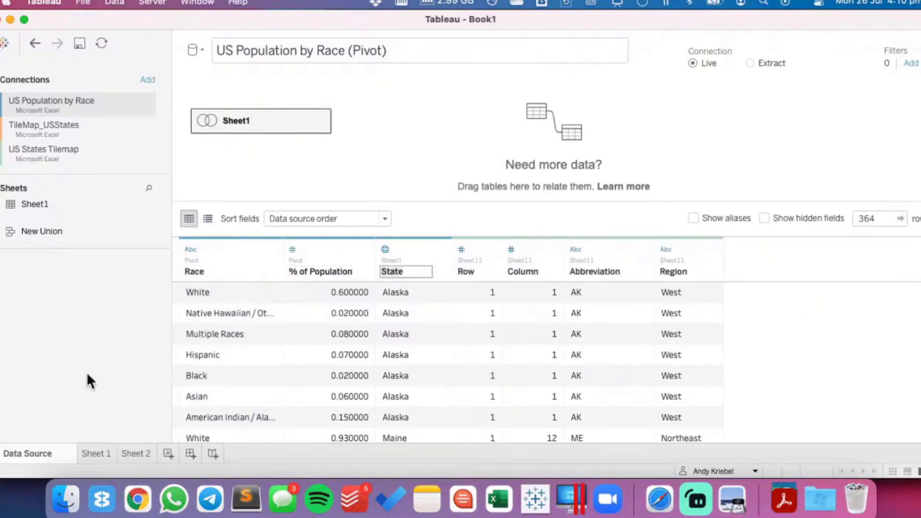
Step: Build a treemap on Sheet 2 from the Race and % of Population fields
click(134, 450)
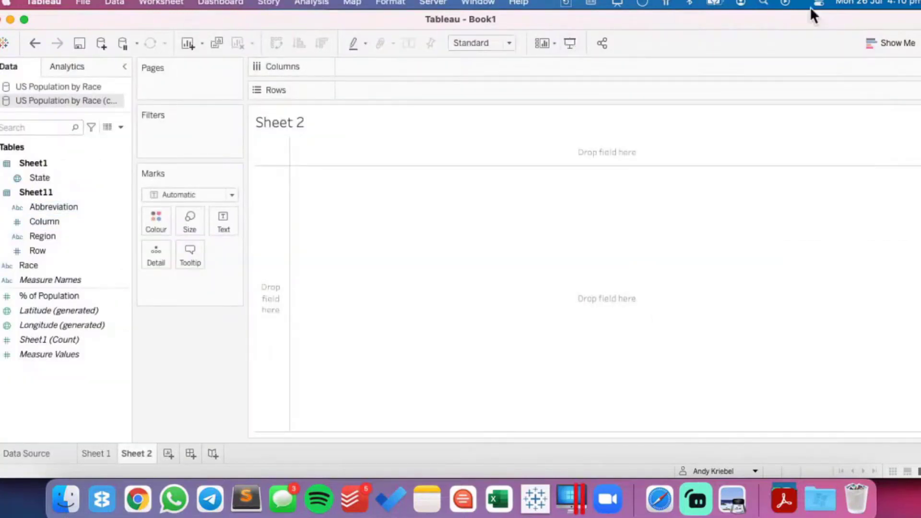
click(886, 43)
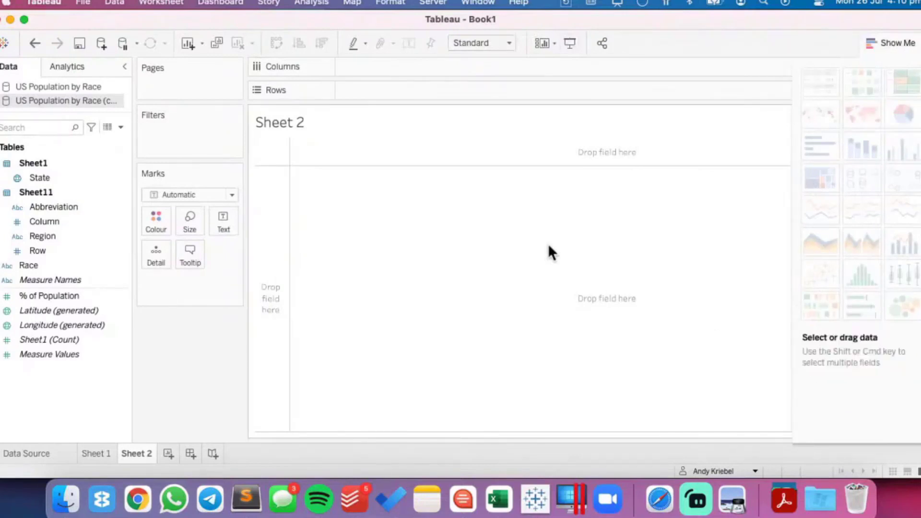
click(42, 237)
click(40, 264)
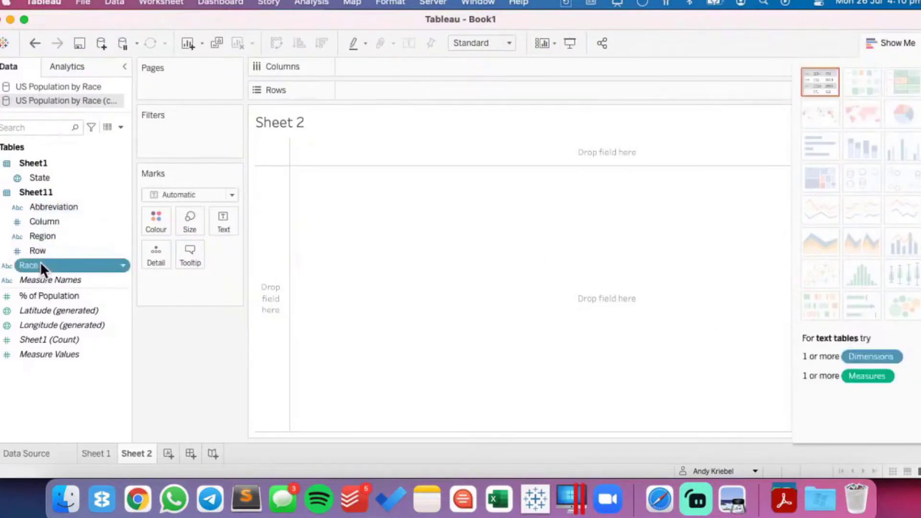
super+click(42, 291)
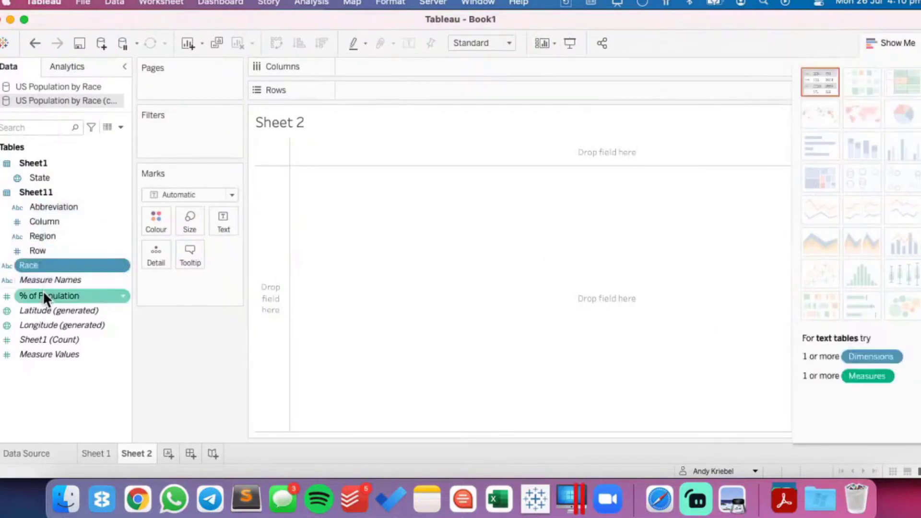
click(824, 176)
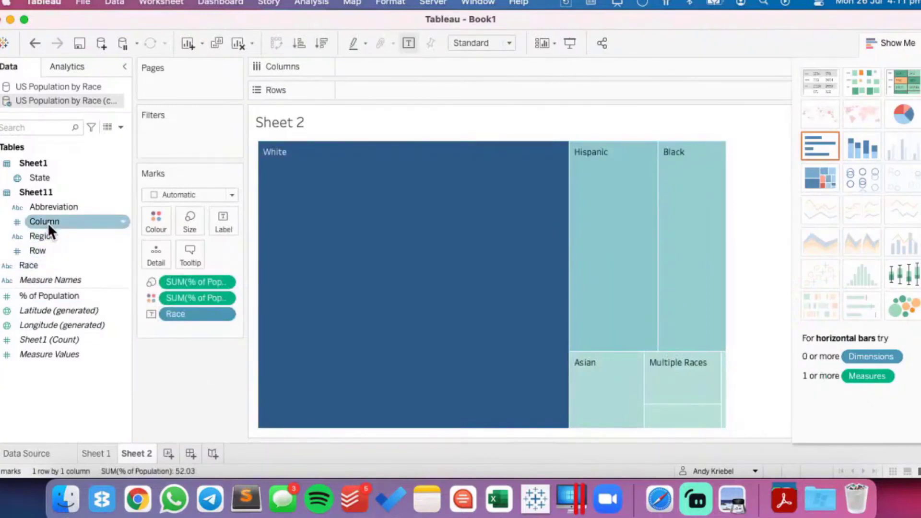
Step: Split the treemap into a state tile map with Column on the columns and Row on the rows, and hide the chart suggestions
mouse_move(48, 224)
mouse_down()
mouse_move(359, 29)
mouse_move(364, 78)
mouse_move(367, 68)
mouse_up()
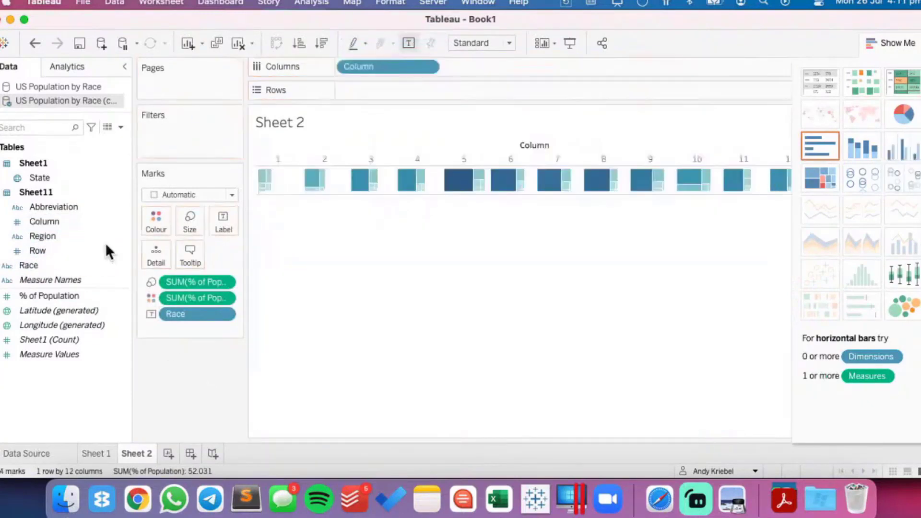
drag(68, 251, 394, 93)
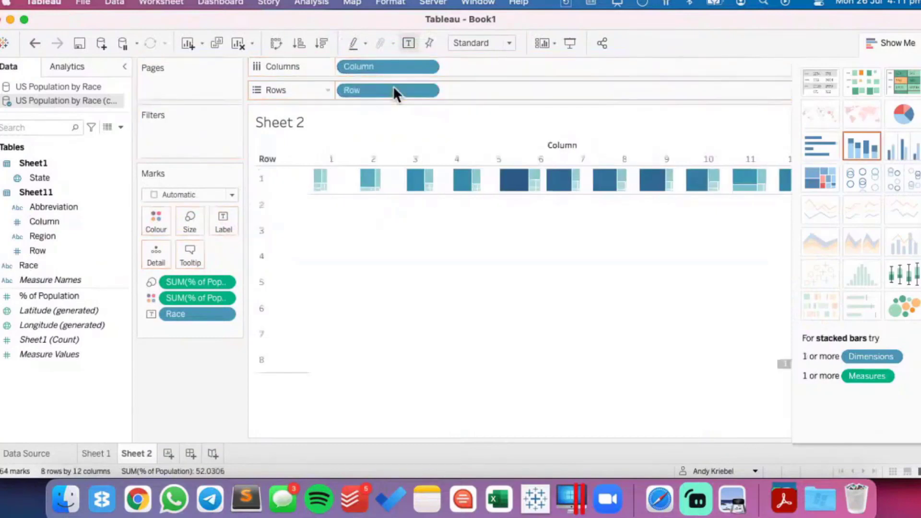
click(895, 45)
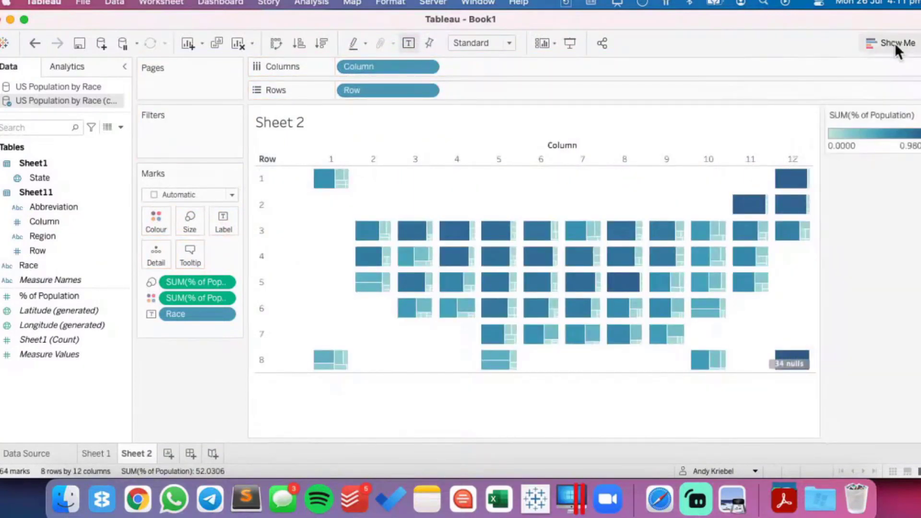
Step: Hide the null values indicator and fit the tile map to Entire View
click(779, 364)
click(798, 374)
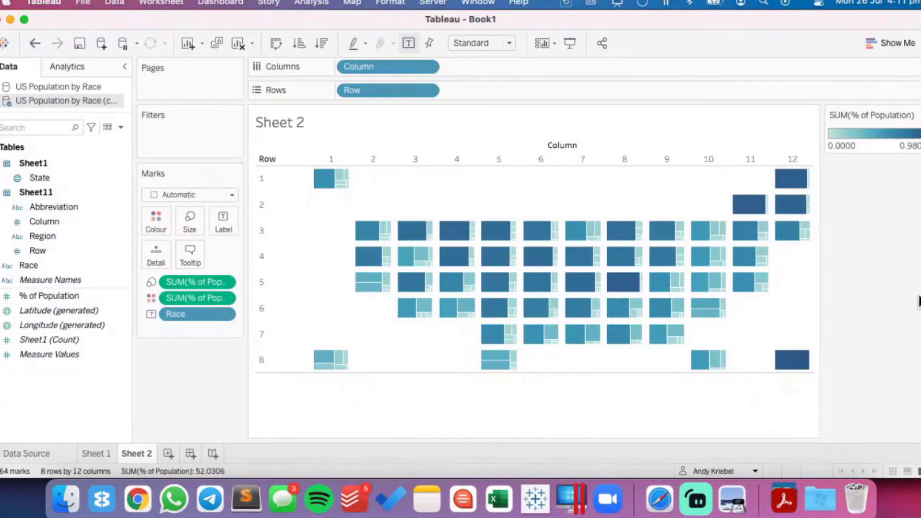
click(479, 44)
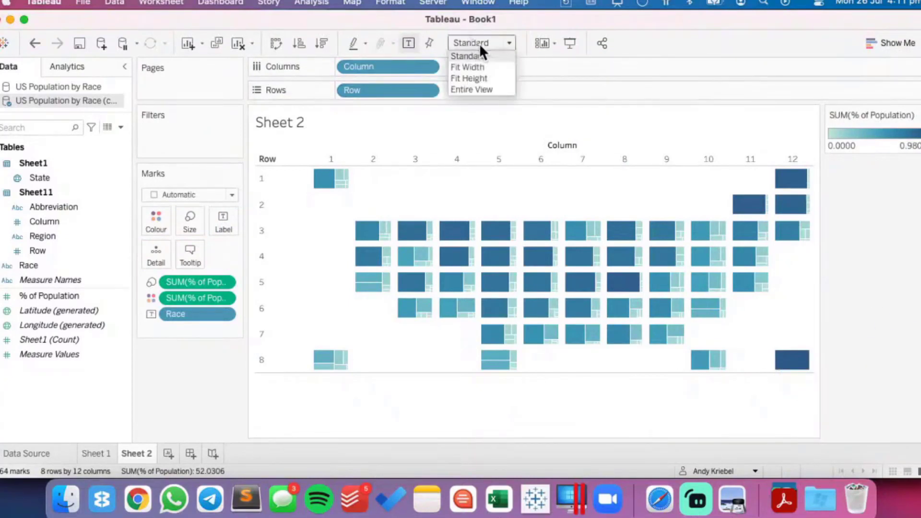
click(478, 88)
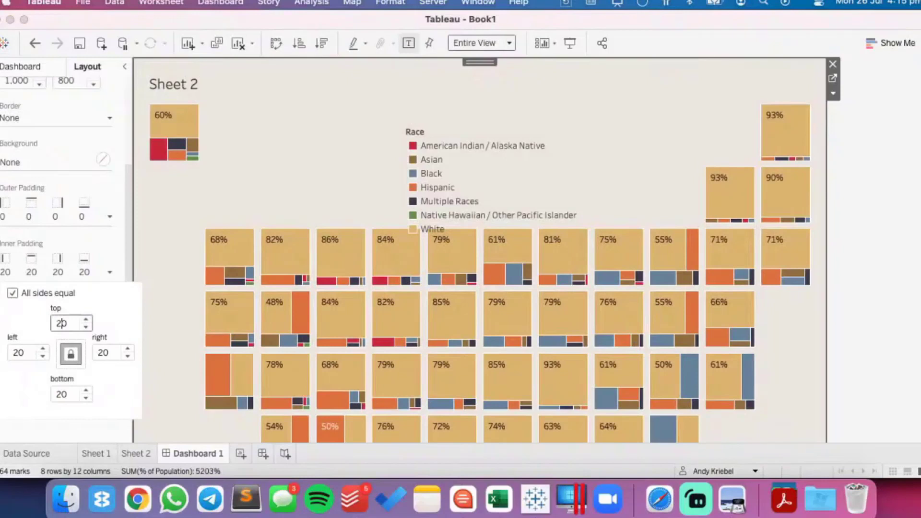
Step: Close the padding settings and examine the whole tile map dashboard in presentation mode
click(755, 146)
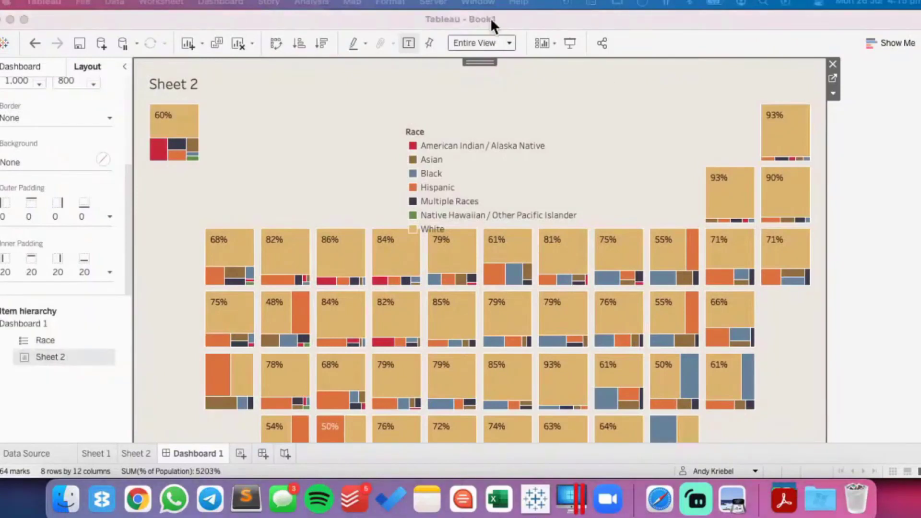
click(570, 43)
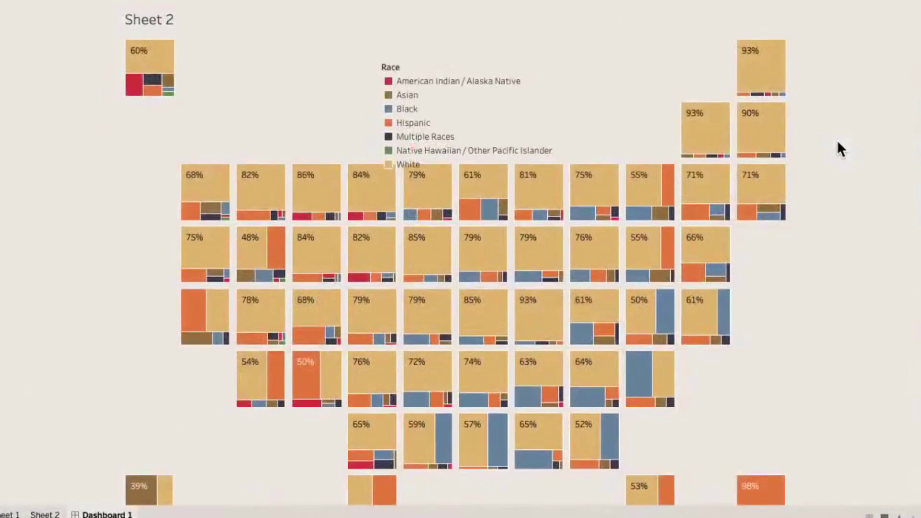
scroll(838, 142, down, 2)
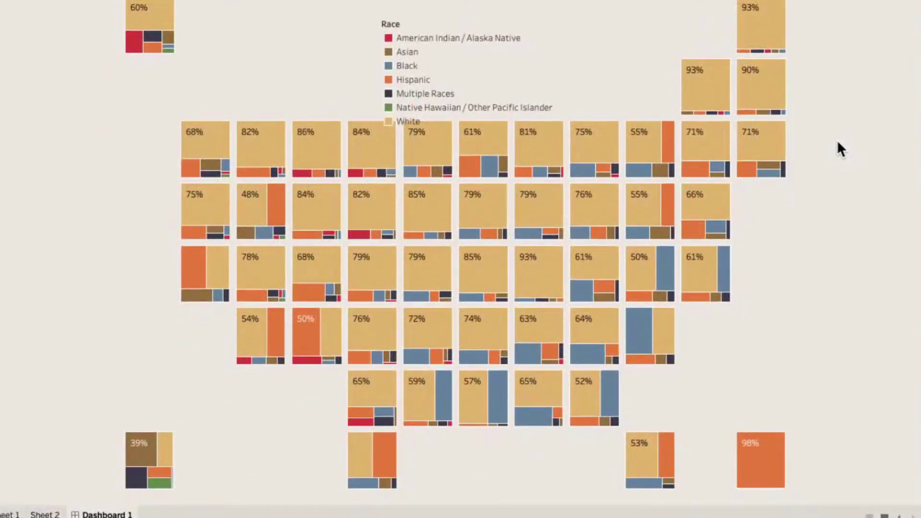
scroll(837, 143, up, 2)
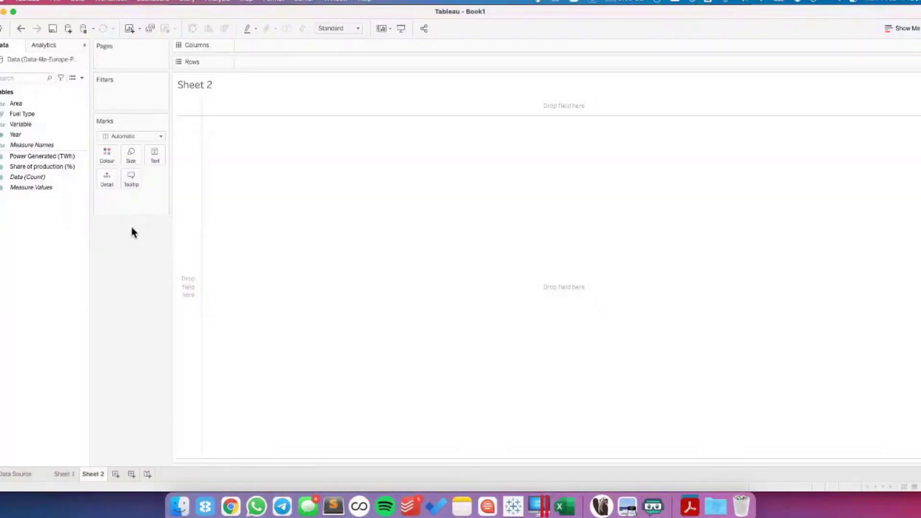
Step: Place the continuous Year field on the columns of Sheet 2 in the Europe power data workbook
click(49, 134)
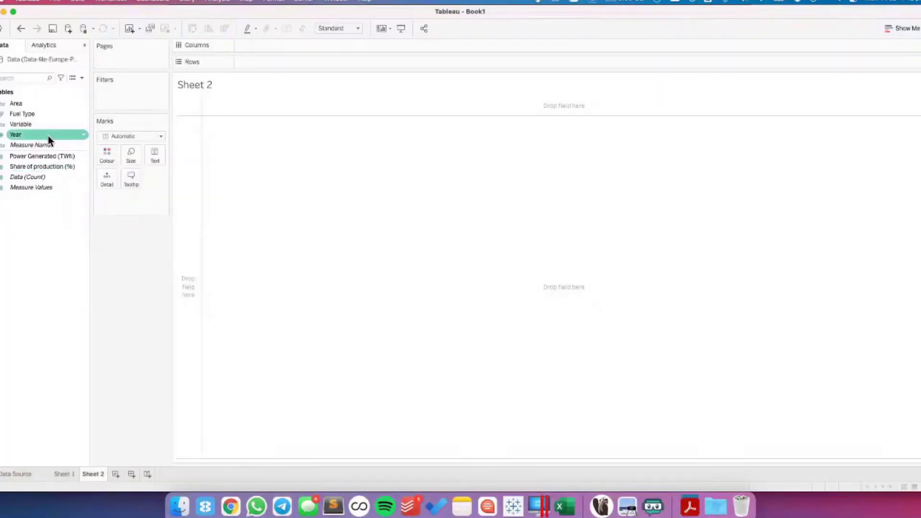
drag(48, 135, 273, 47)
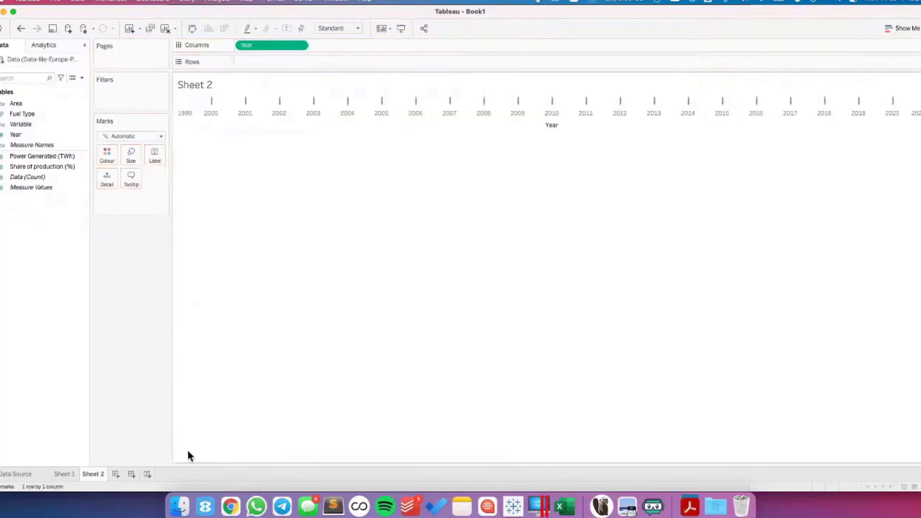
Step: Search the computer for trellis and open the Trellis / Panel Chart Calculations document
key(super+space)
text(tr)
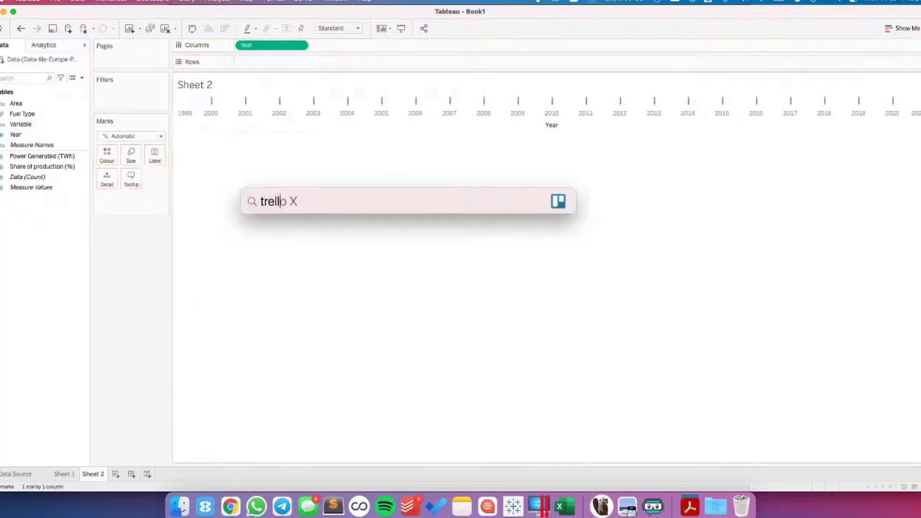
text(ellis)
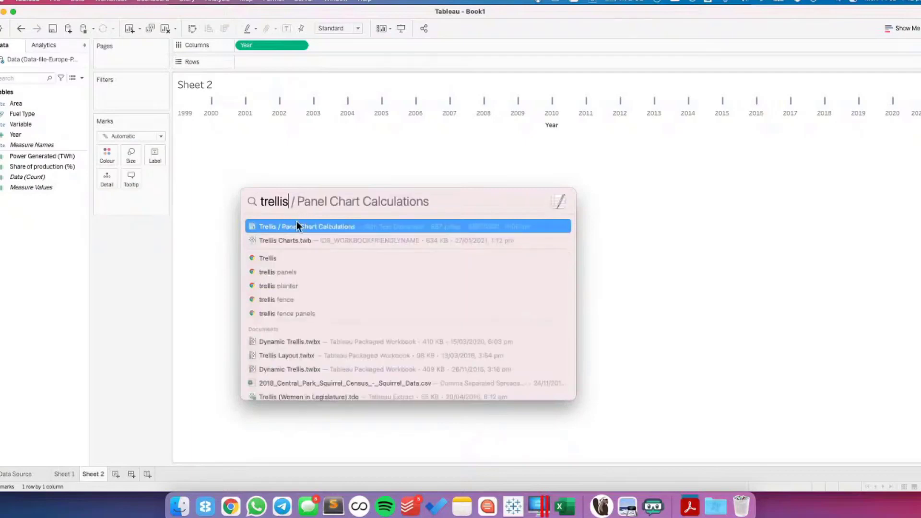
click(295, 226)
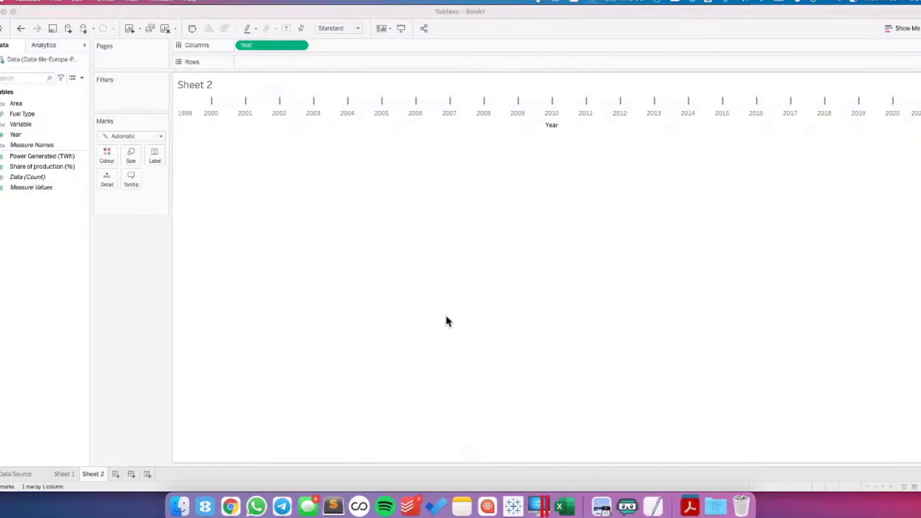
Step: Copy the Columns and Rows calculations from the Trellis / Panel Chart Calculations document and close it
drag(270, 163, 58, 98)
key(super+c)
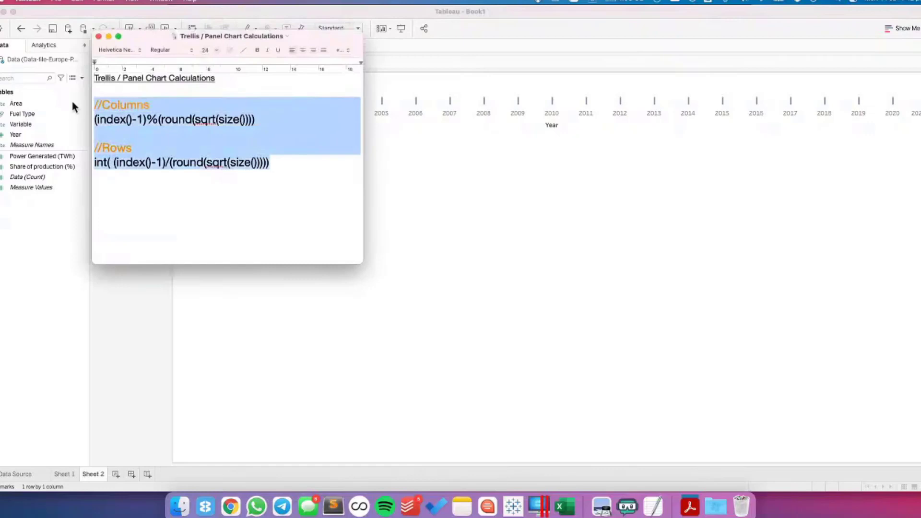
click(99, 36)
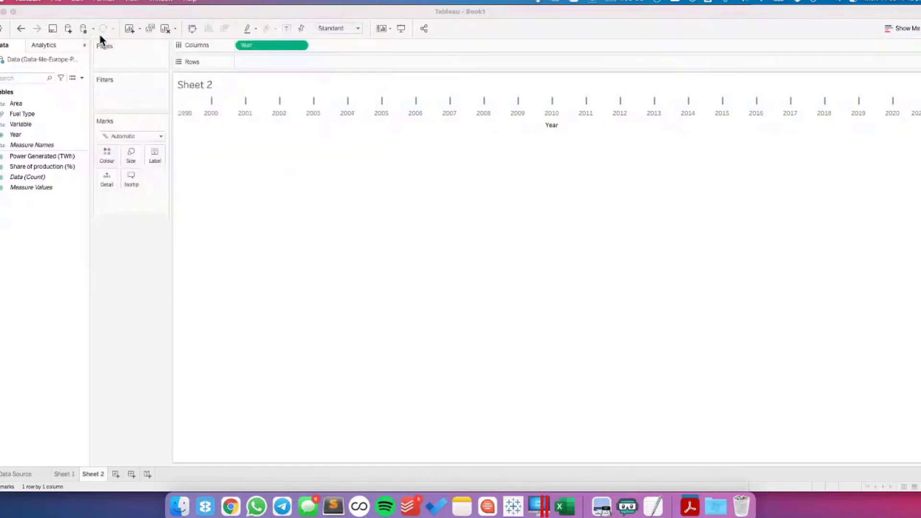
Step: Paste the calculations into a new calculated field, save the two formulas as separate Rows and Columns fields, and discard the original calculation
right_click(38, 245)
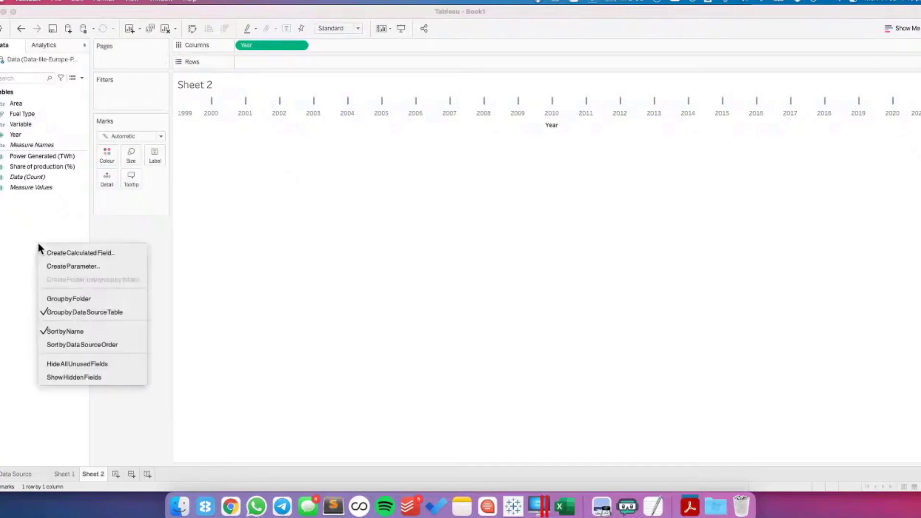
right_click(50, 250)
click(62, 257)
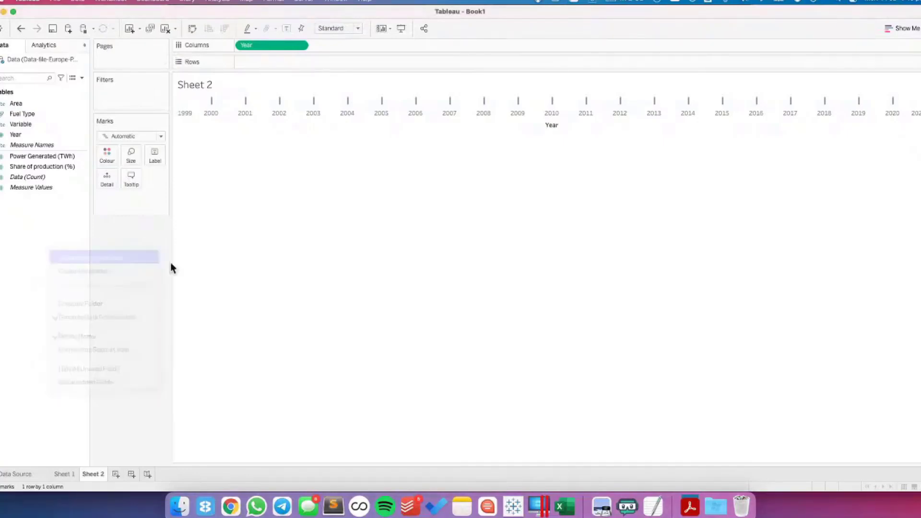
key(super+v)
drag(507, 234, 30, 232)
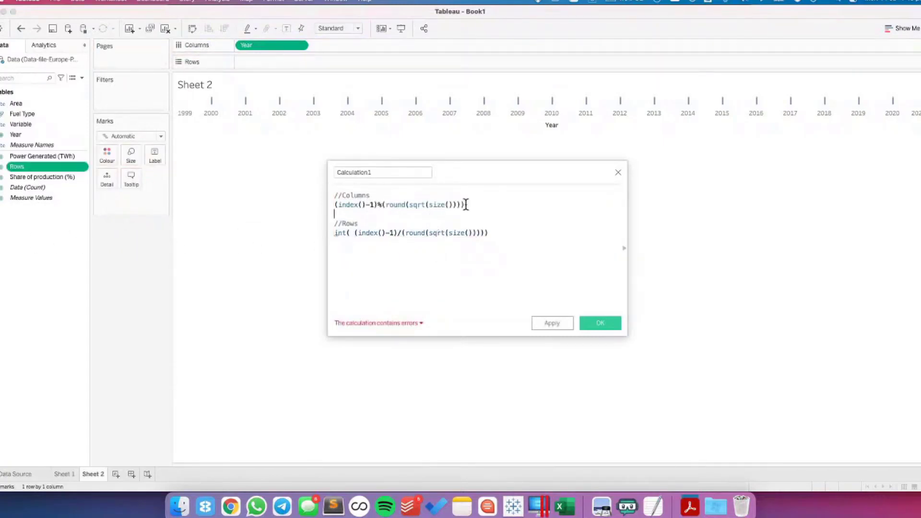
drag(466, 205, 33, 232)
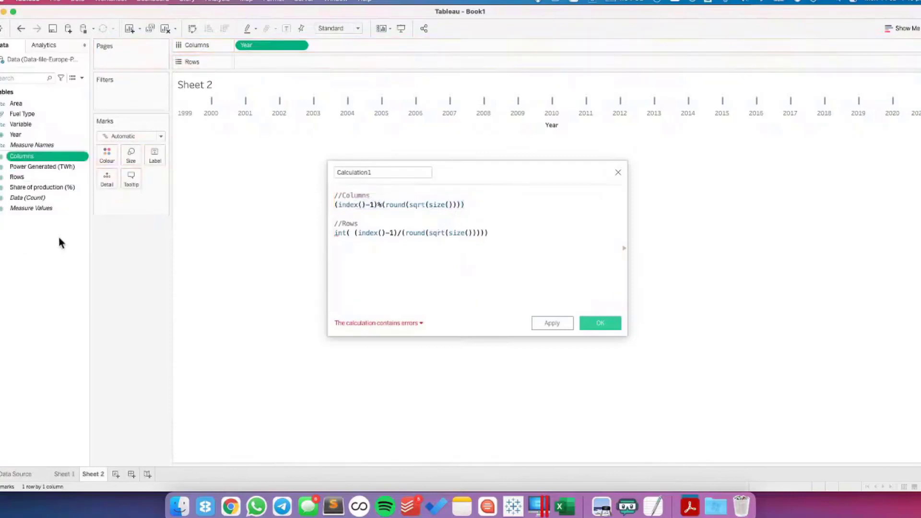
click(617, 172)
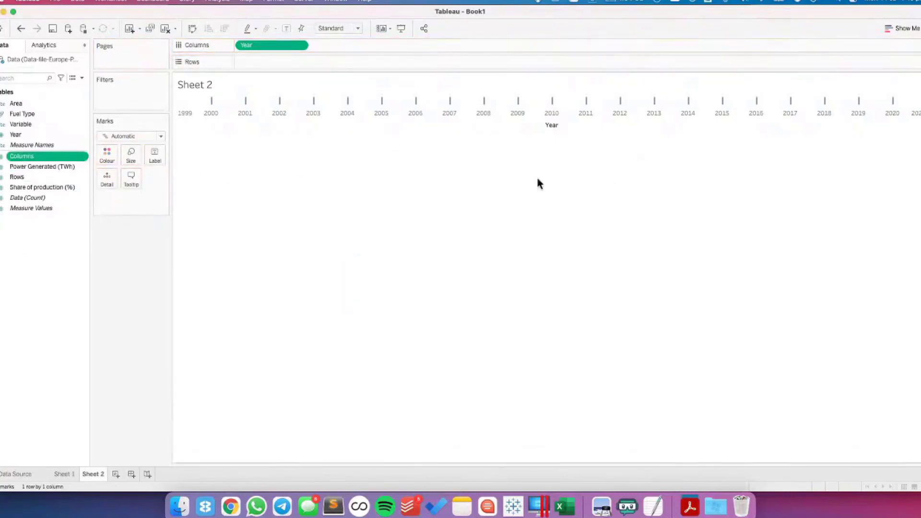
Step: Convert the Columns and Rows fields to discrete, then place Columns before Year on the columns and Rows on the rows
right_click(22, 178)
click(163, 269)
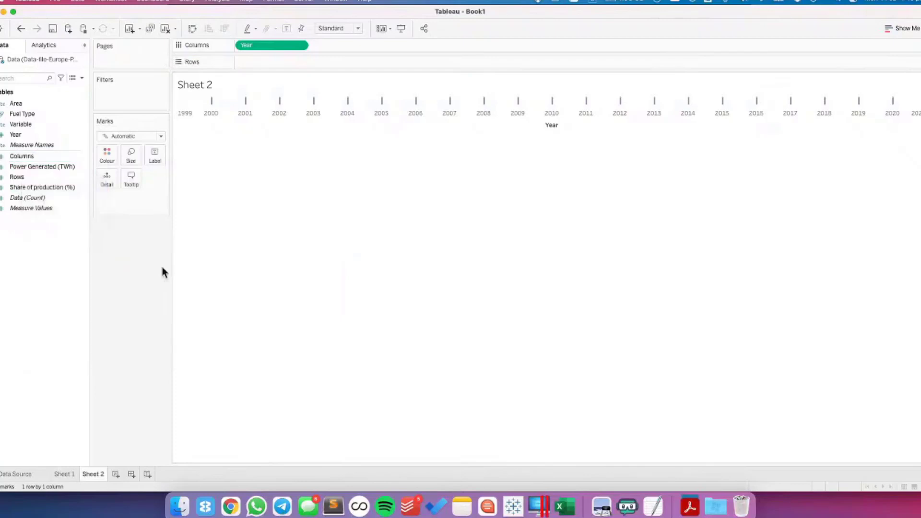
drag(24, 156, 247, 45)
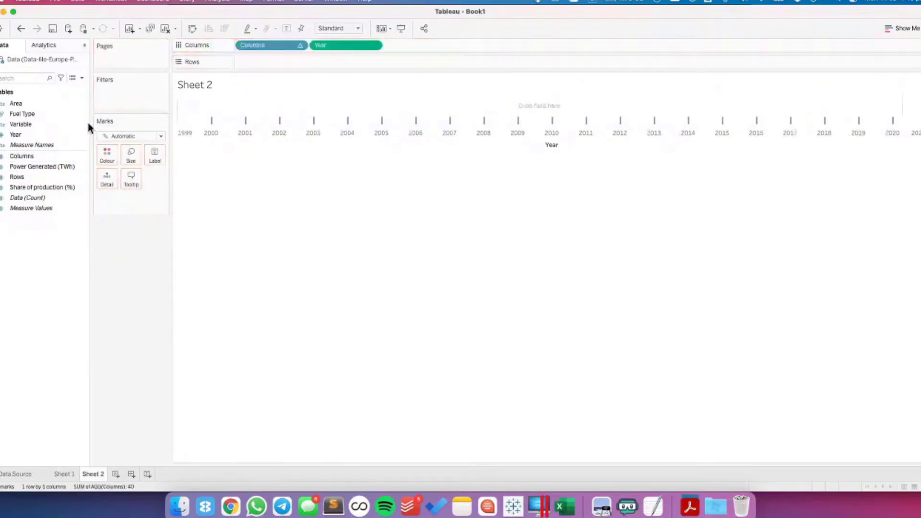
drag(29, 177, 287, 62)
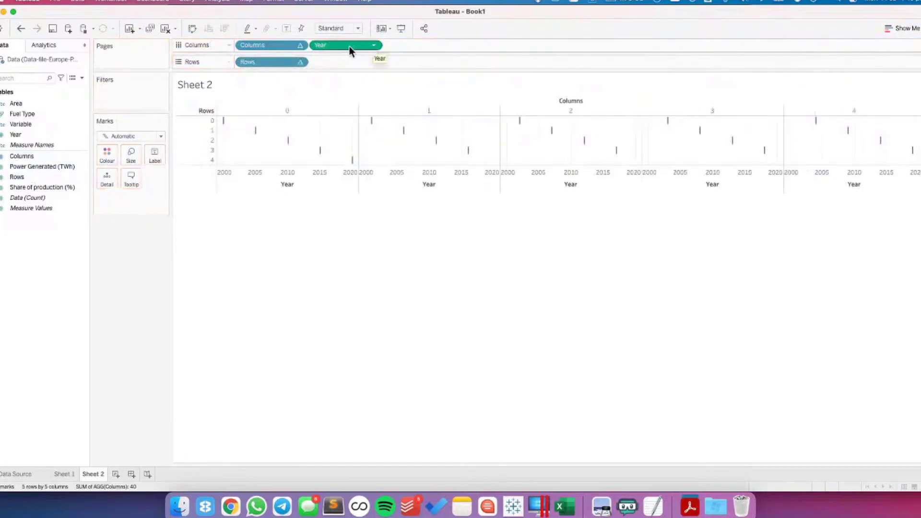
Step: Add Year and Area to the marks detail and change the Year field on the columns to an attribute
drag(34, 135, 125, 198)
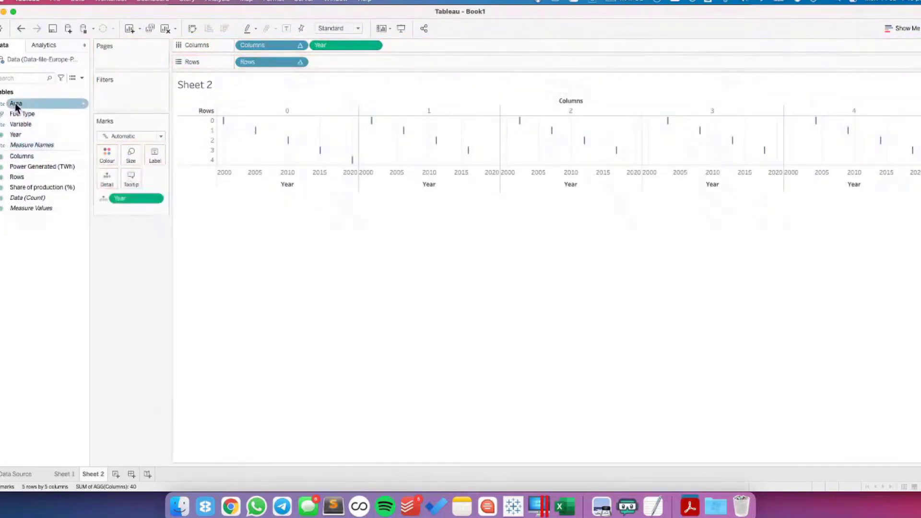
drag(16, 106, 123, 198)
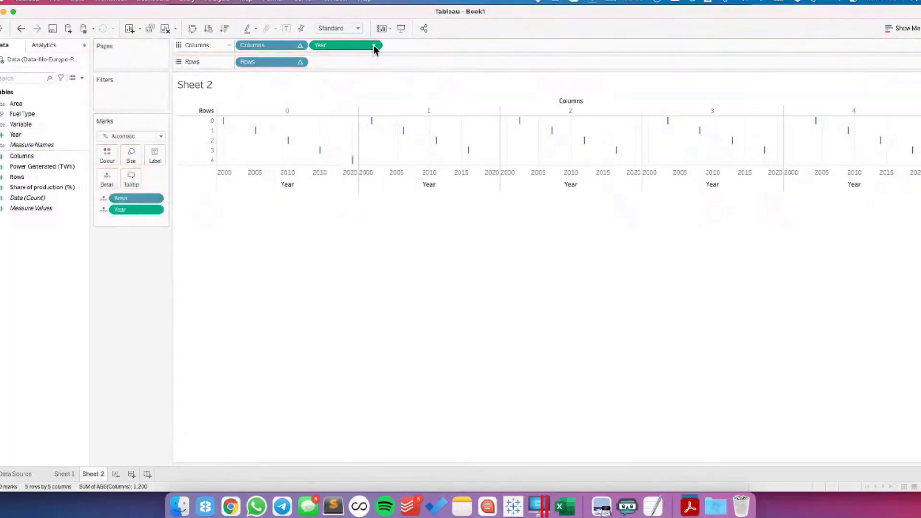
click(373, 45)
click(339, 155)
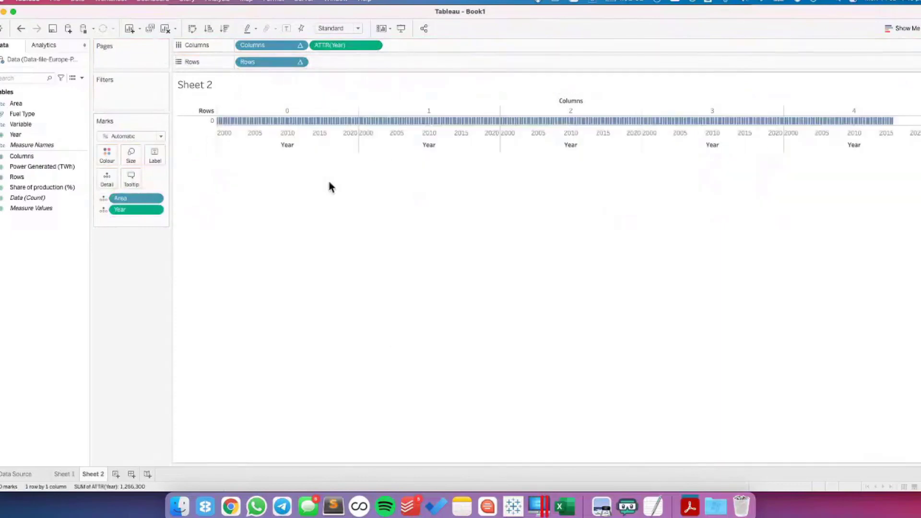
Step: Compute the Columns table calculation using the specific dimensions Area and Year, at the level of Area
click(300, 45)
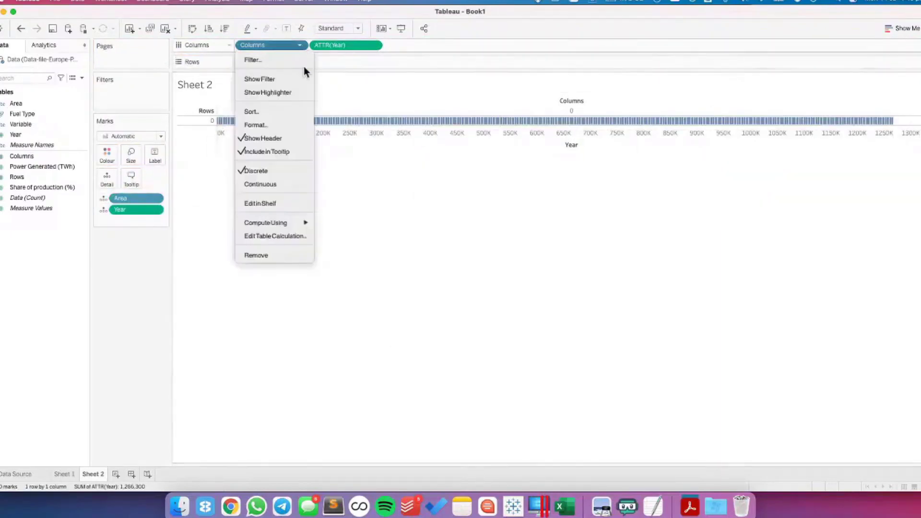
click(276, 237)
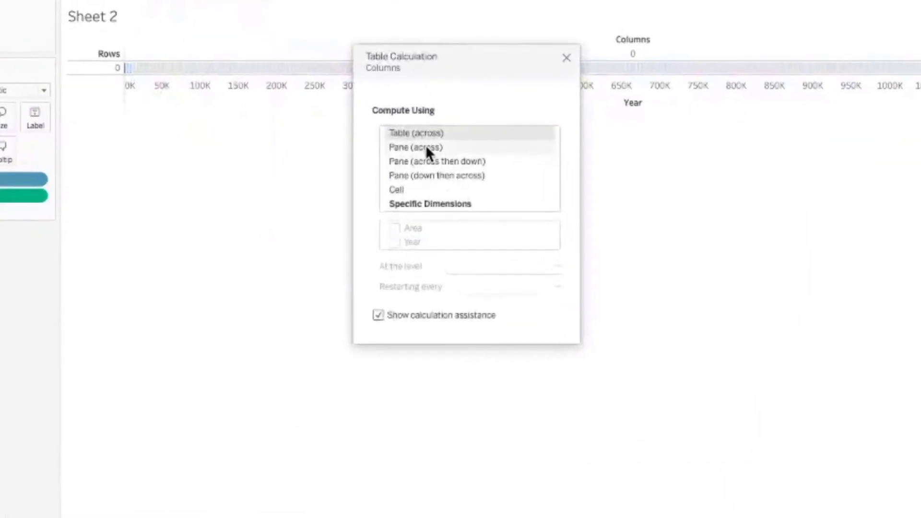
click(418, 204)
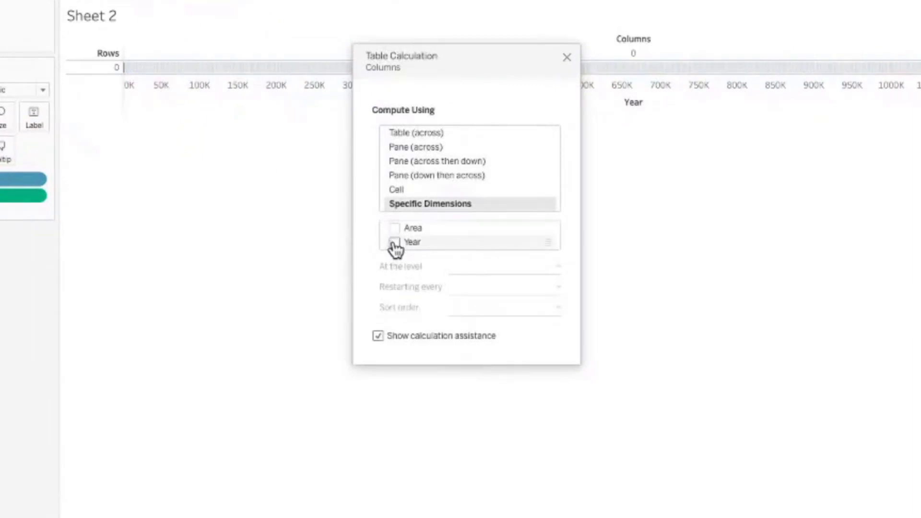
click(395, 228)
click(394, 242)
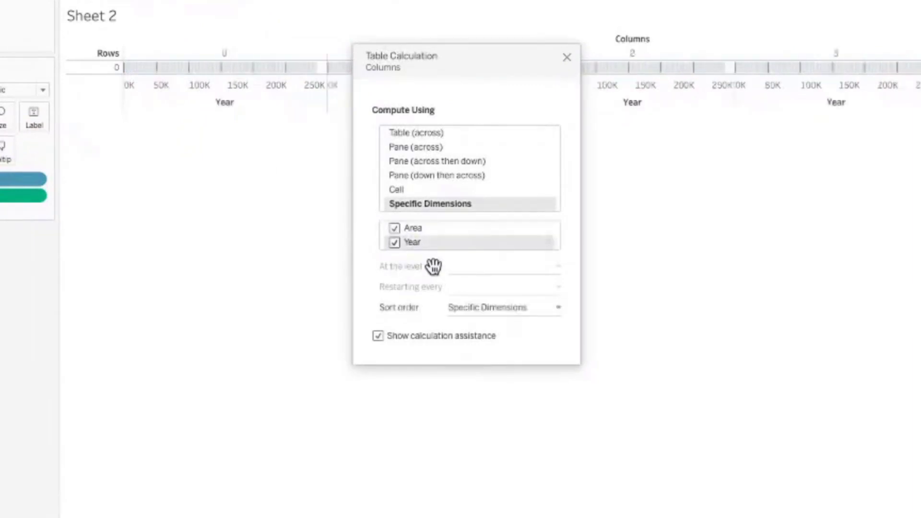
click(462, 270)
click(465, 290)
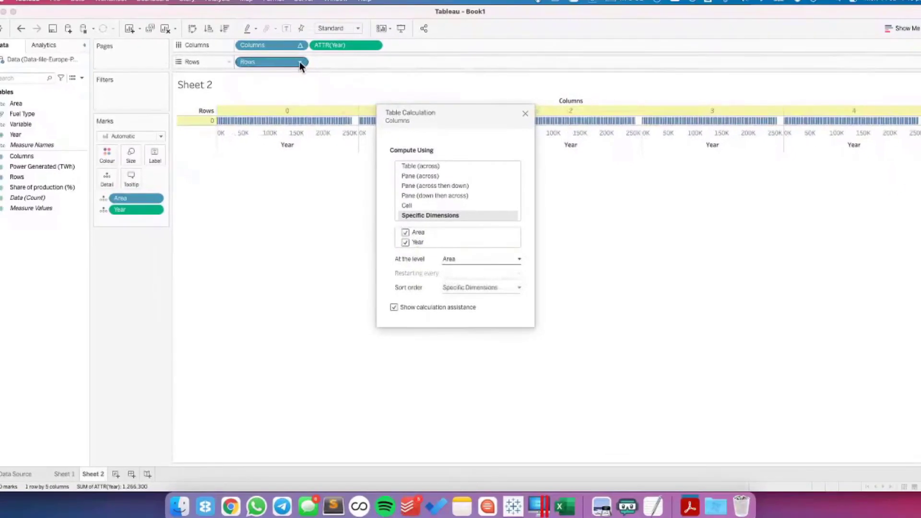
Step: Compute the Rows table calculation using the specific dimensions Area and Year, at the level of Area, and close its settings
click(300, 62)
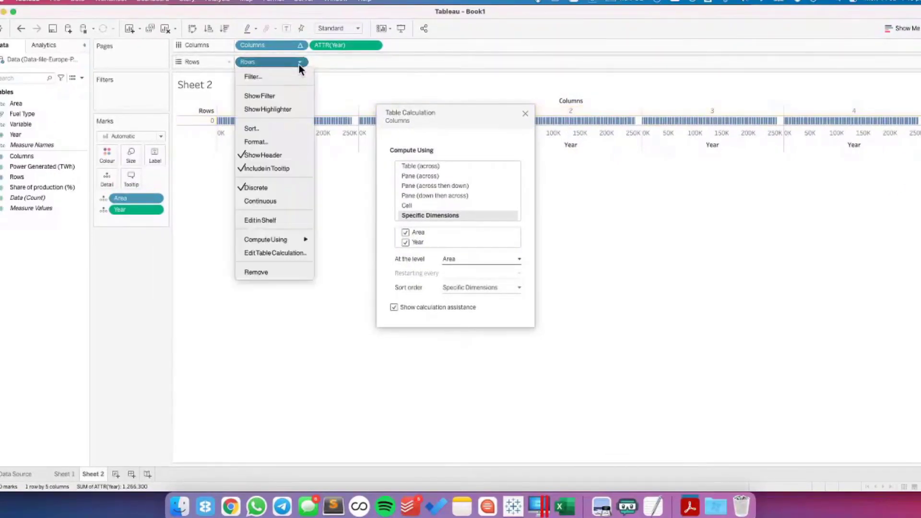
click(261, 252)
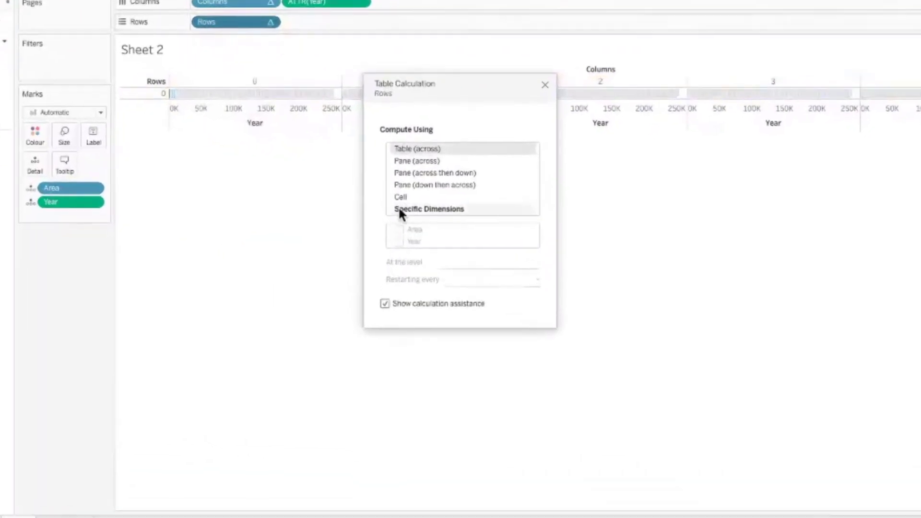
click(407, 199)
click(388, 225)
click(388, 240)
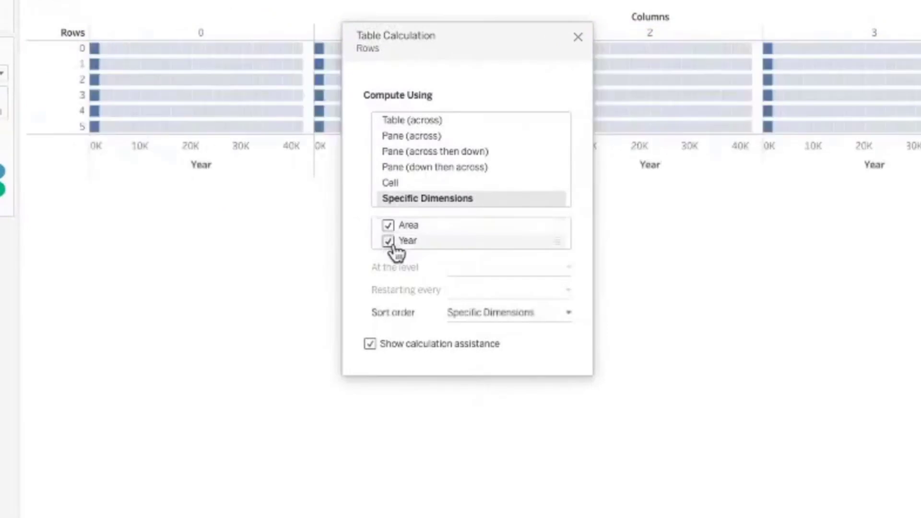
click(475, 270)
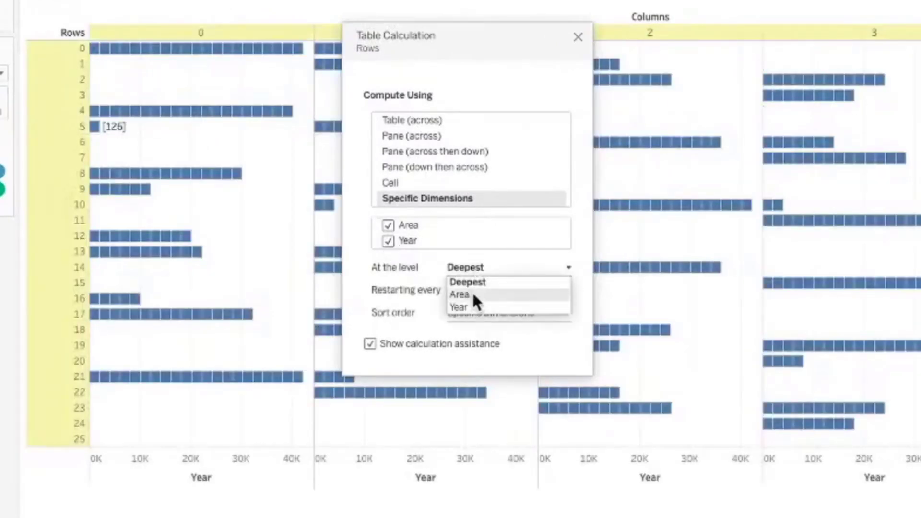
click(471, 292)
click(578, 39)
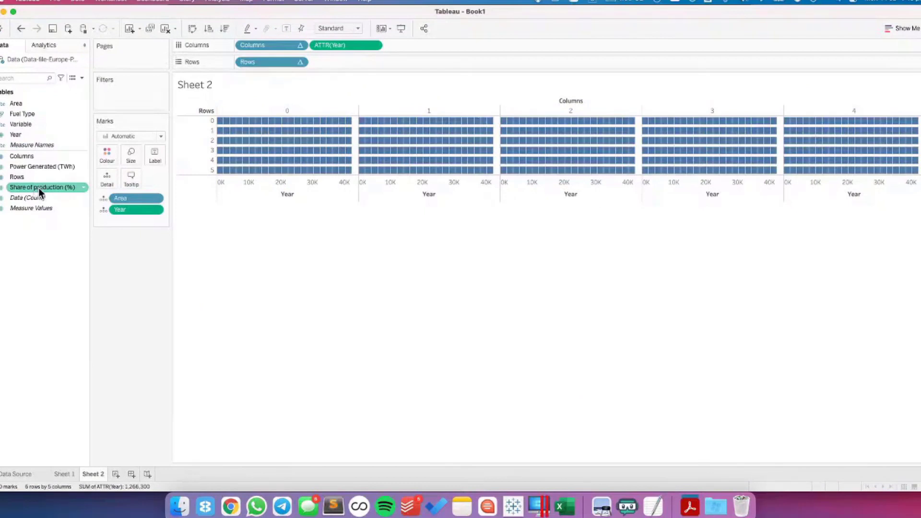
Step: Add Share of production (%) to the rows after the Rows field and change the mark type to Line
drag(39, 188, 339, 61)
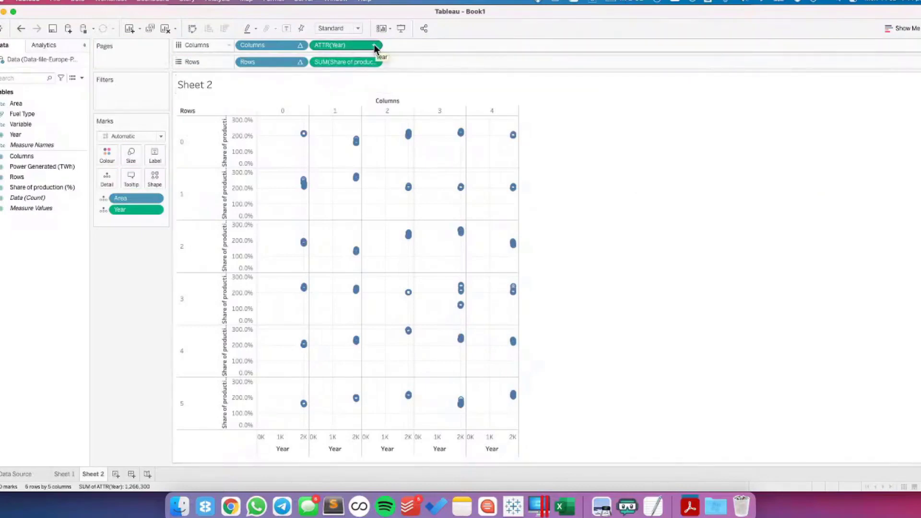
click(109, 138)
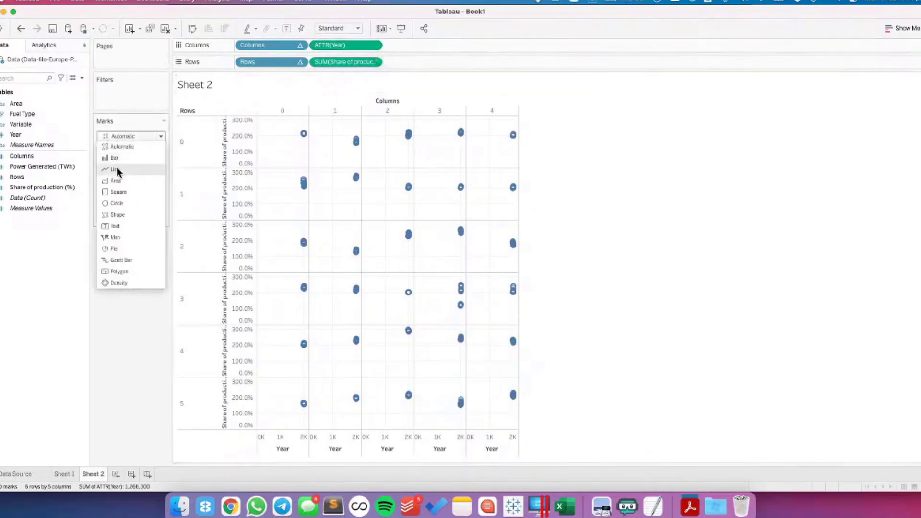
click(116, 167)
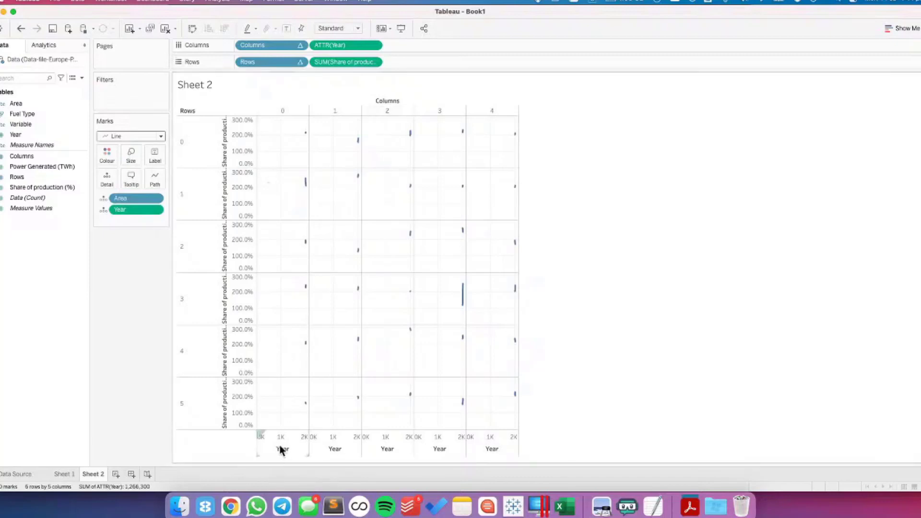
Step: Create a calculated field named Date with the formula MAKEDATE([Year],1,1)
right_click(47, 279)
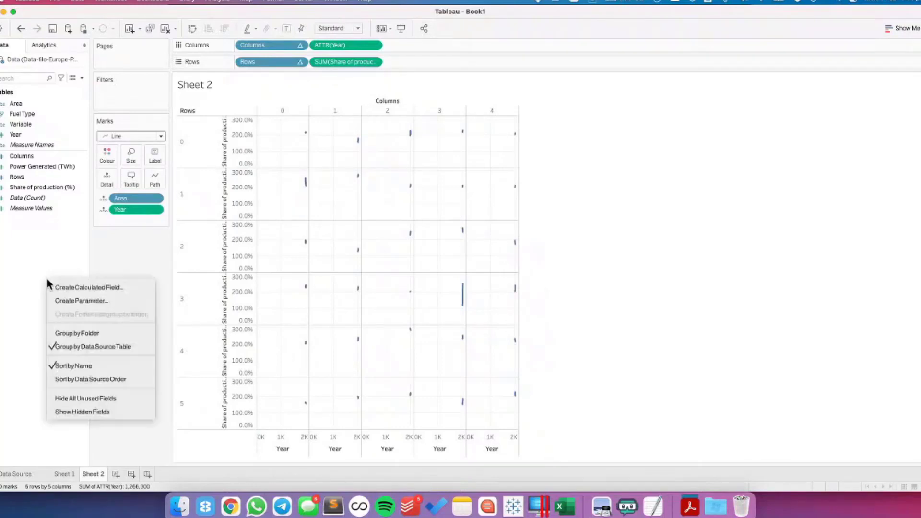
click(73, 286)
text(Date)
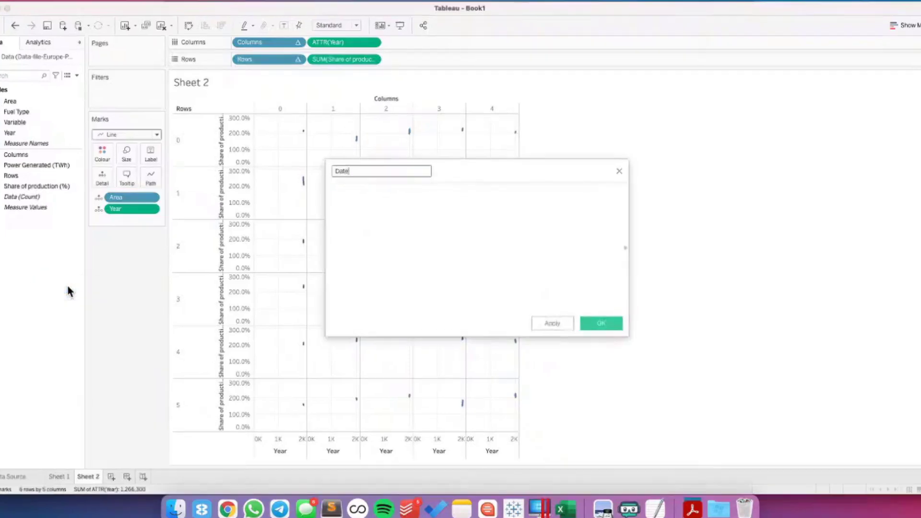
key(Tab)
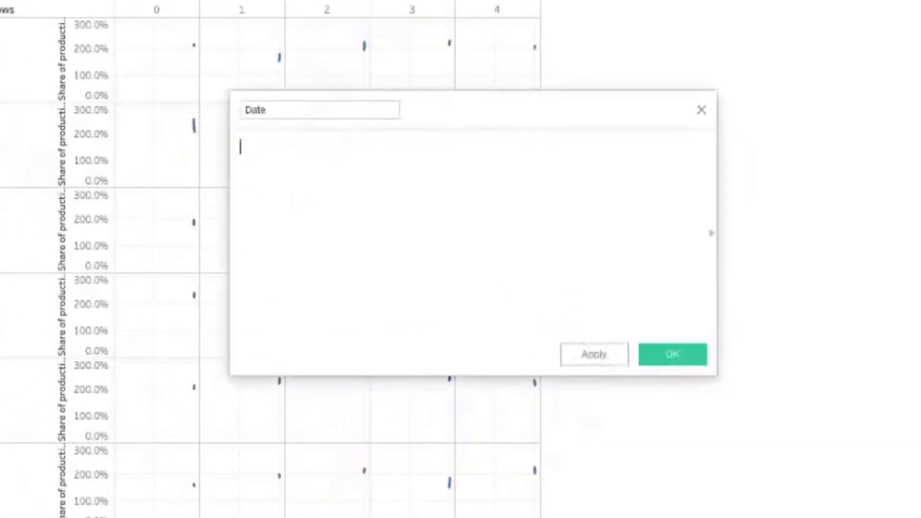
text(Make)
key(Return)
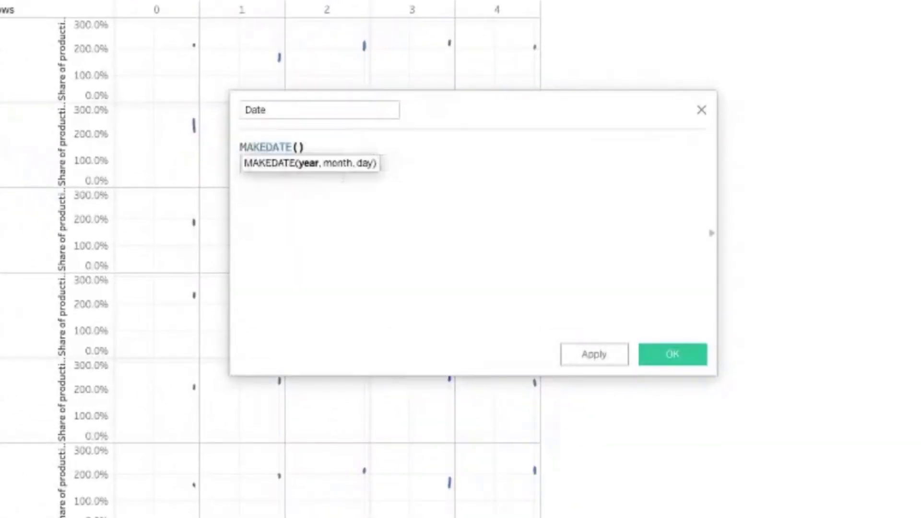
text(year)
key(Return)
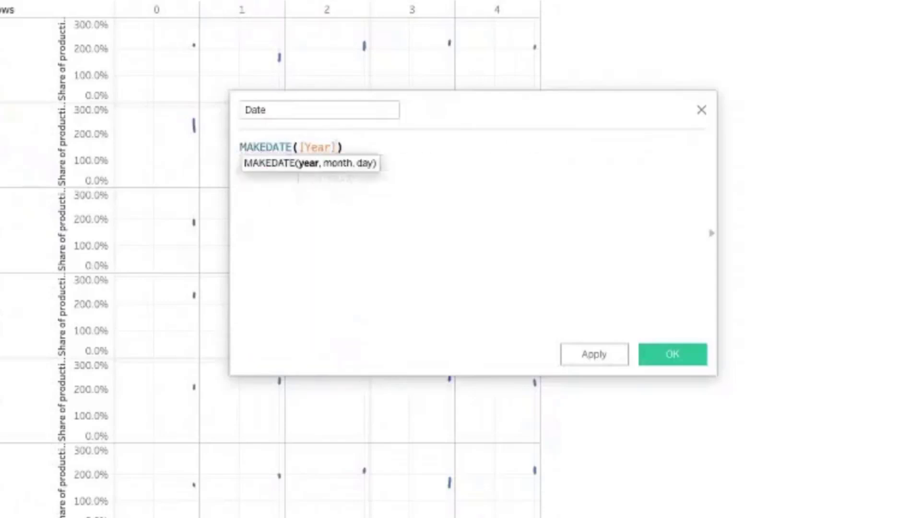
text(,1,1)
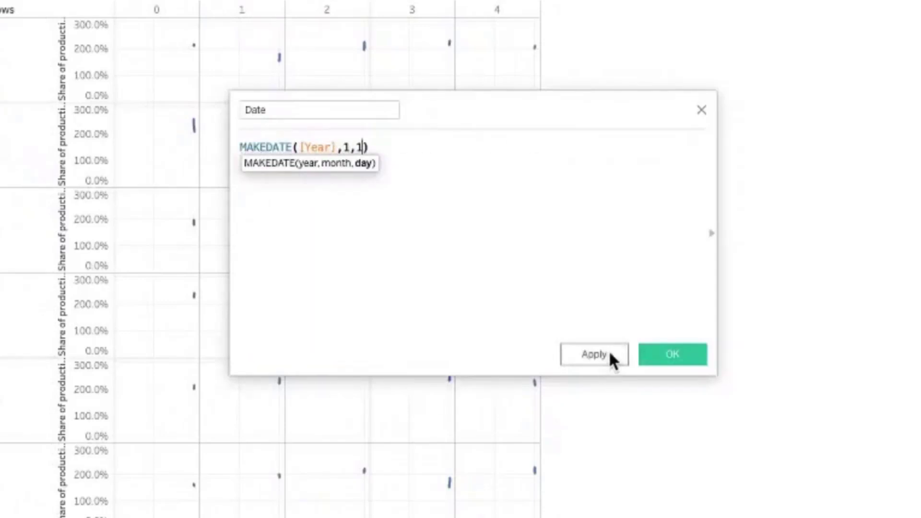
click(664, 356)
Step: Create a custom date named YEAR from the Date field, with detail set to Years as a Date Value
right_click(33, 114)
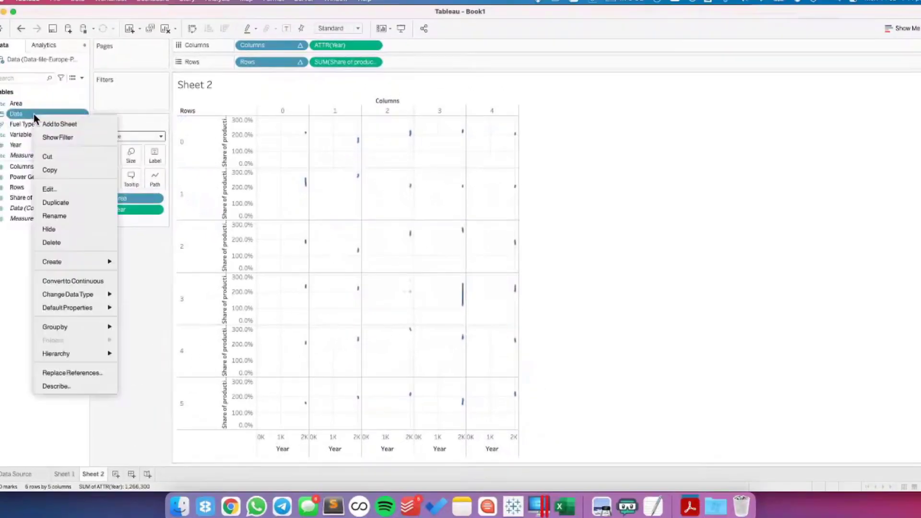
mouse_move(100, 262)
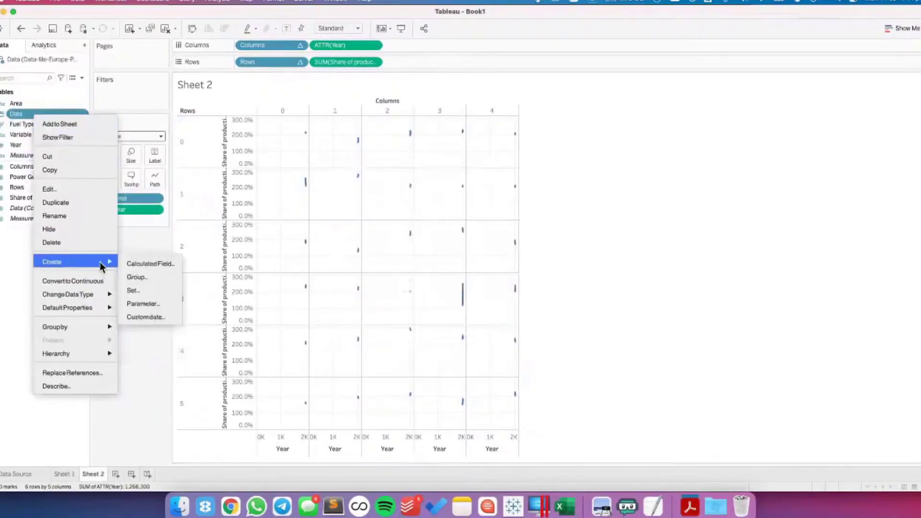
click(149, 316)
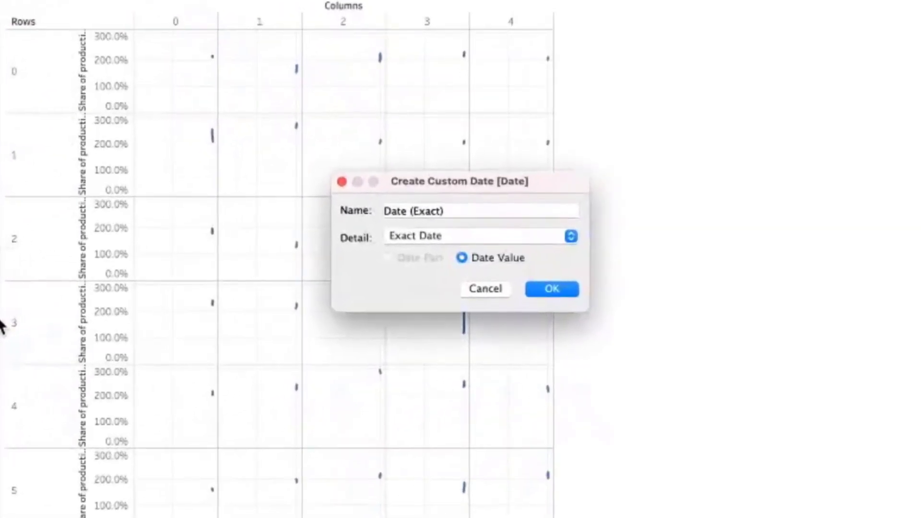
text(YEAR)
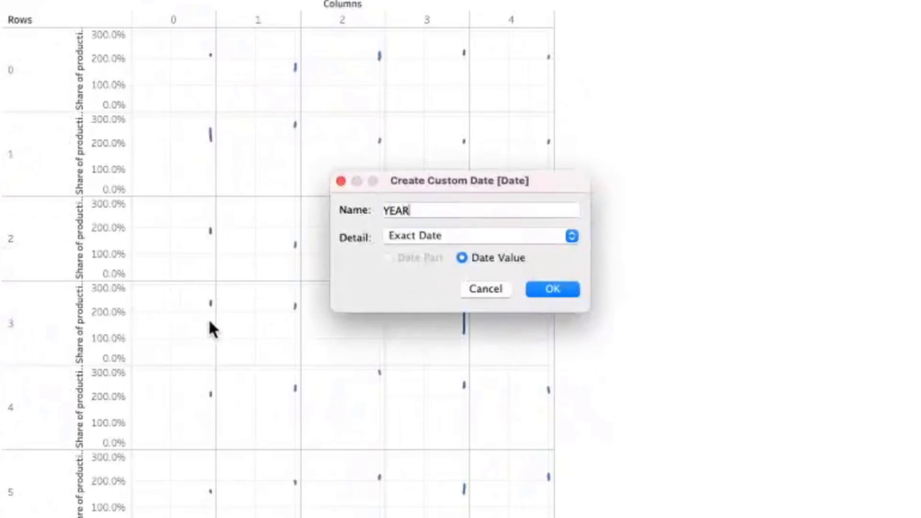
click(412, 234)
click(396, 254)
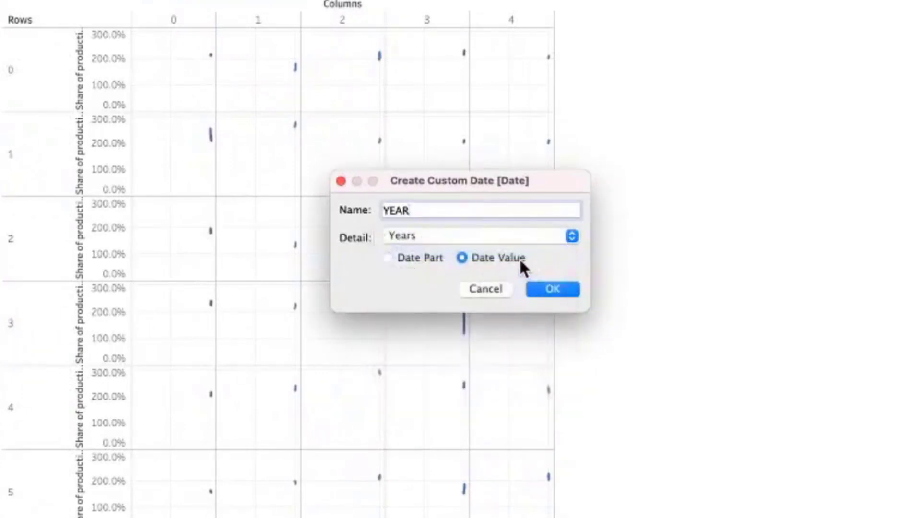
click(547, 289)
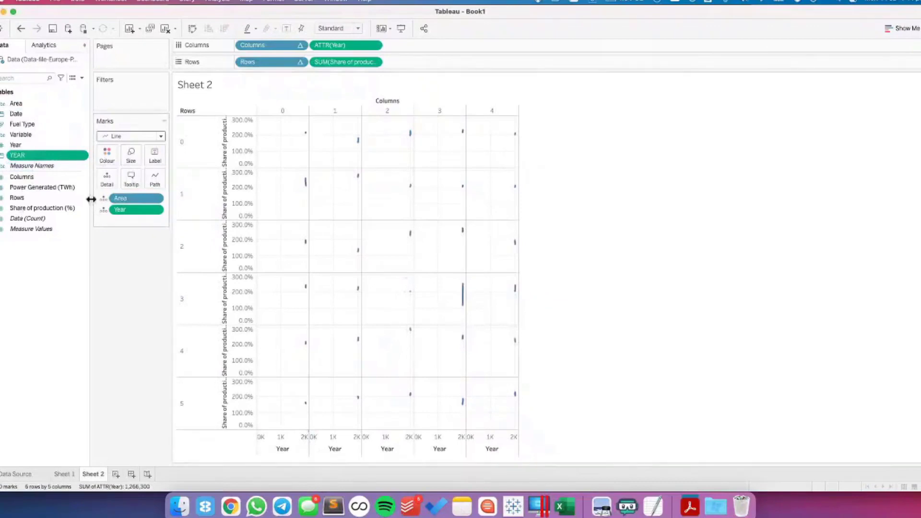
Step: Replace the Year field with YEAR on both the marks detail and the columns, and set the one on the columns to Attribute
drag(26, 155, 126, 211)
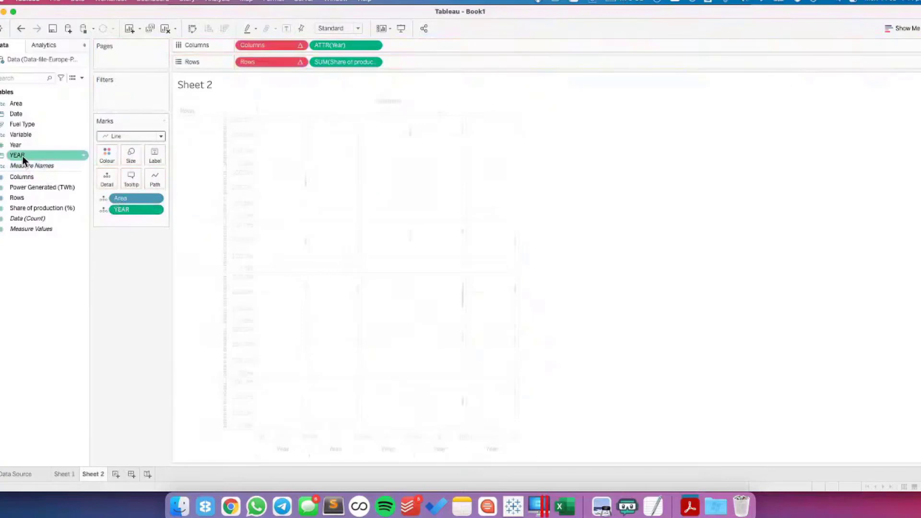
drag(22, 157, 354, 50)
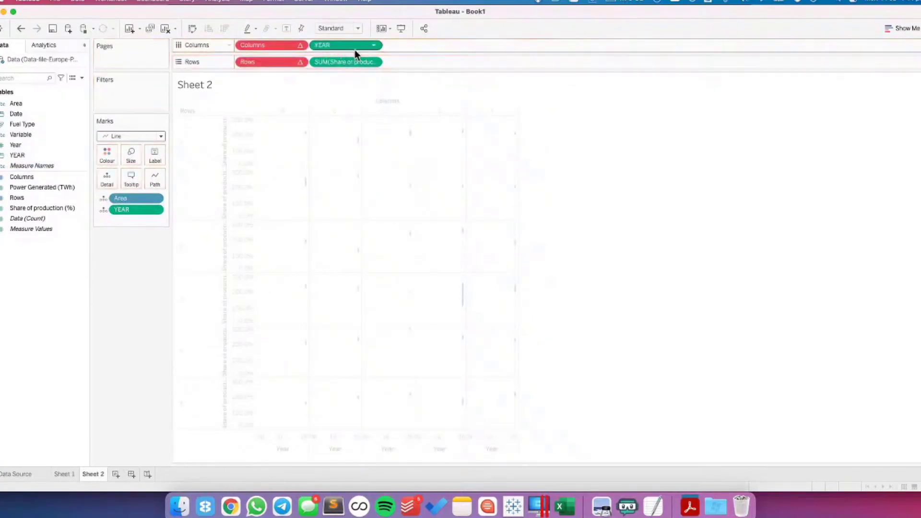
click(374, 46)
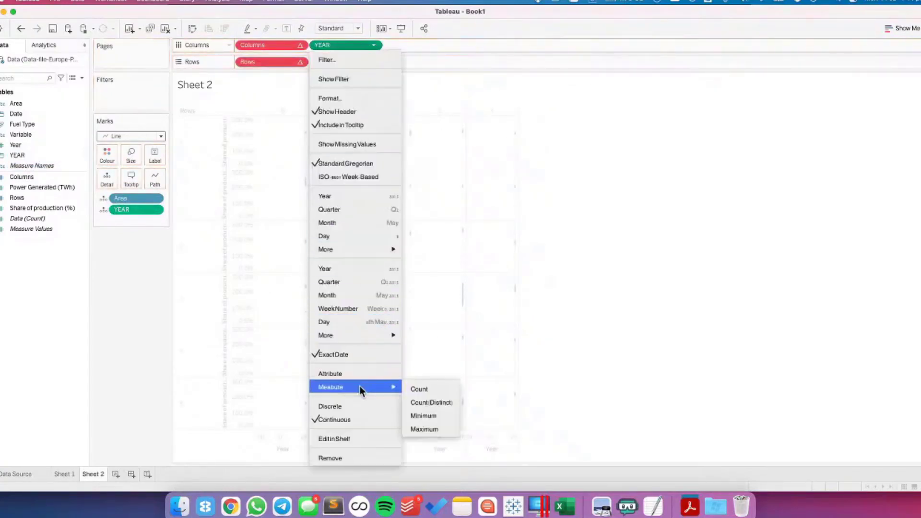
click(356, 373)
Step: Compute the Columns table calculation using the specific dimensions Area and YEAR, at the level of Area
click(298, 44)
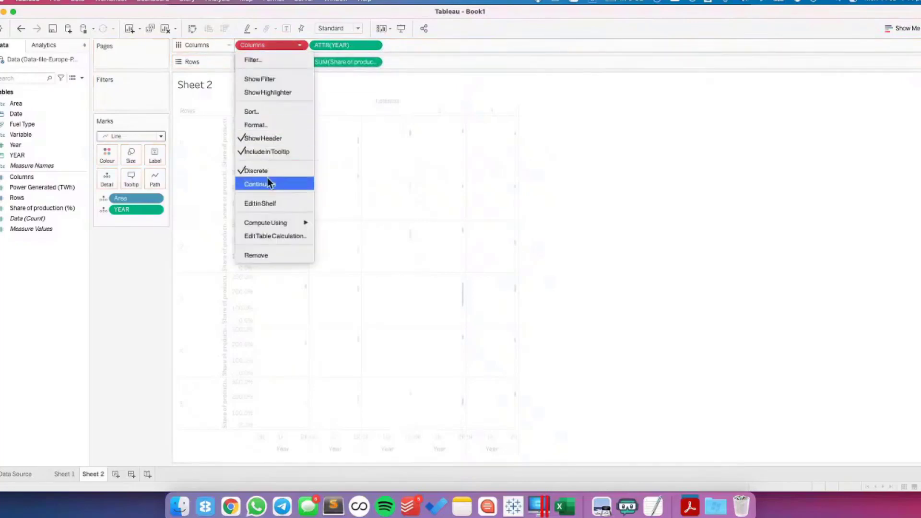
click(272, 236)
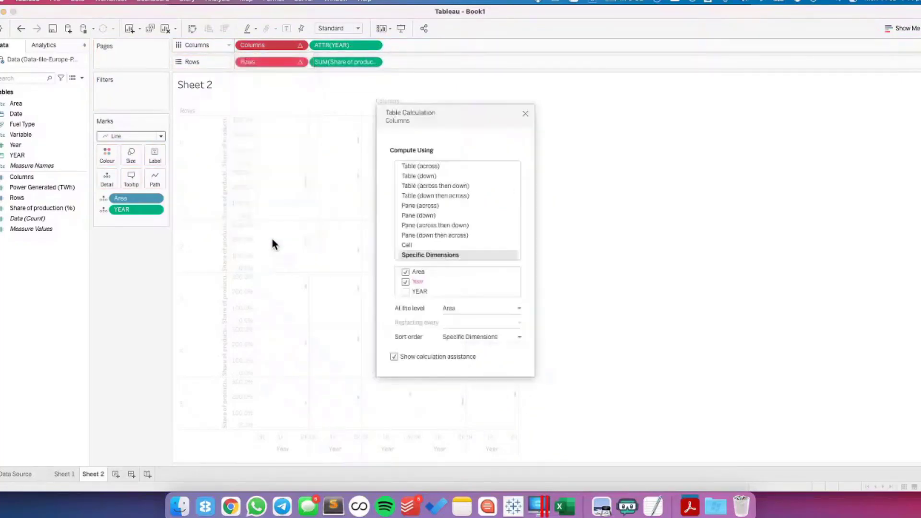
click(405, 282)
click(405, 282)
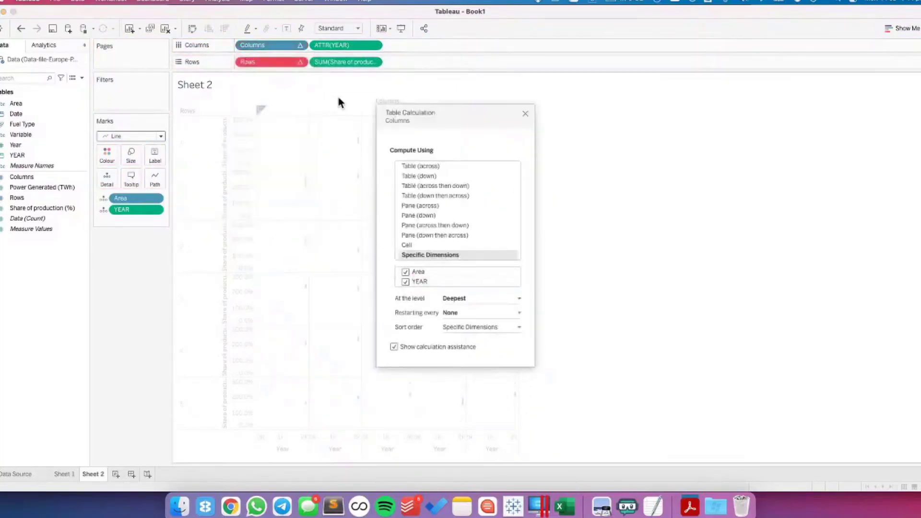
click(300, 62)
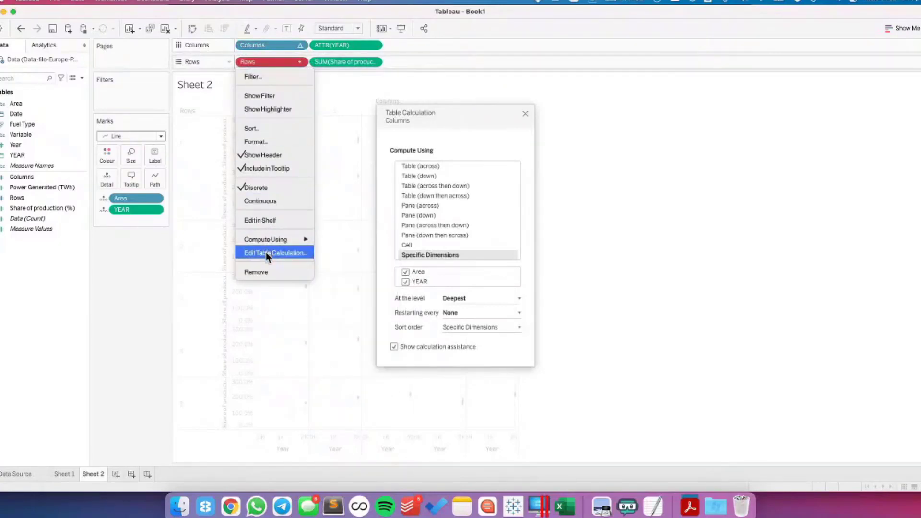
click(437, 312)
click(457, 298)
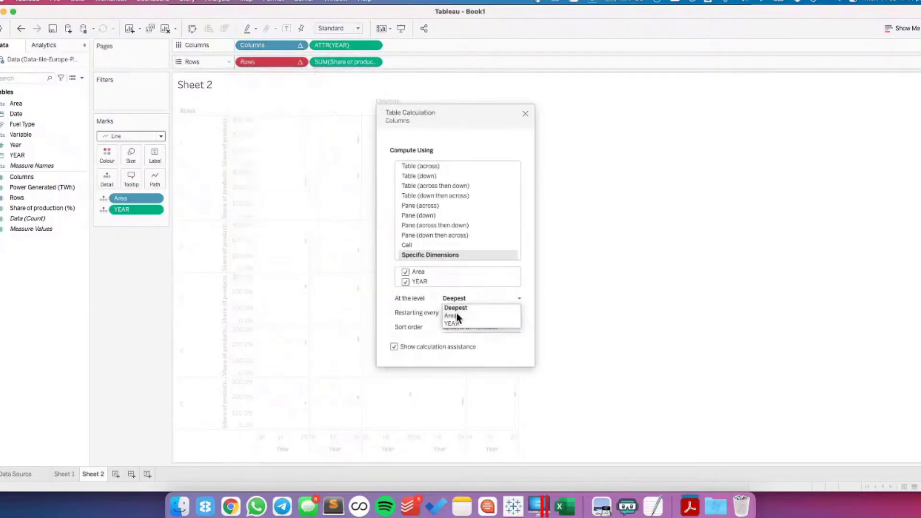
click(456, 312)
Step: Compute the Rows table calculation using the specific dimensions Area and YEAR, at the level of Area, and close its settings
click(299, 62)
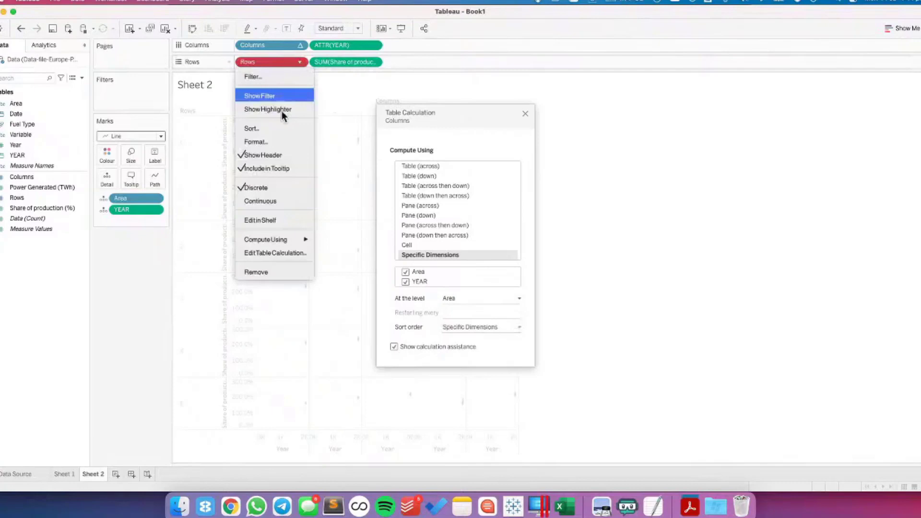
click(254, 254)
click(405, 291)
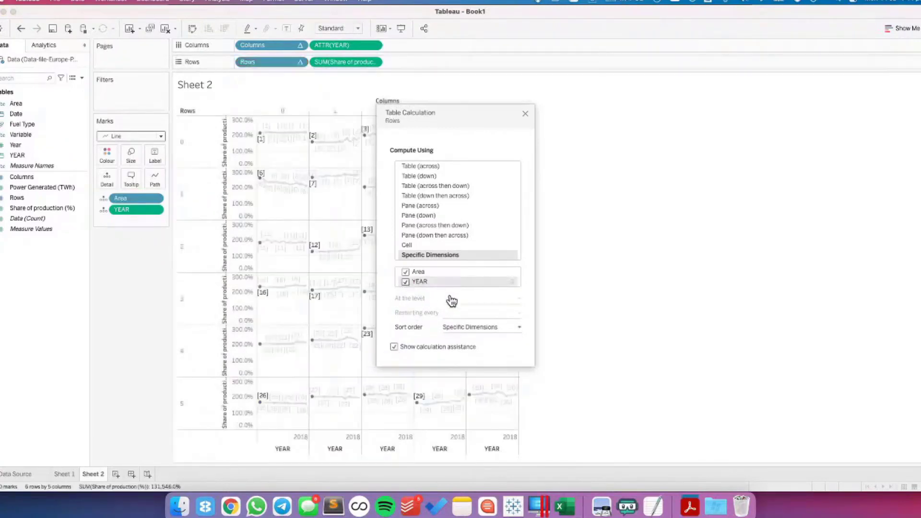
click(456, 298)
click(459, 312)
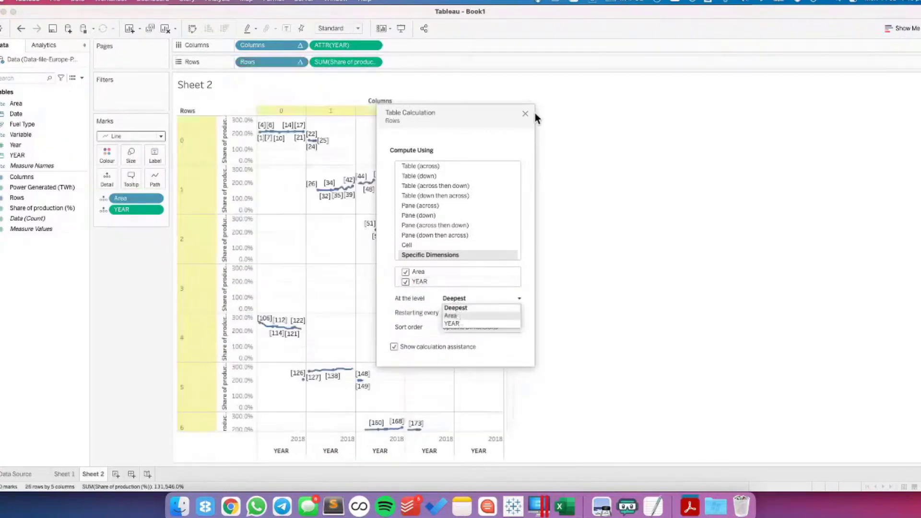
click(525, 113)
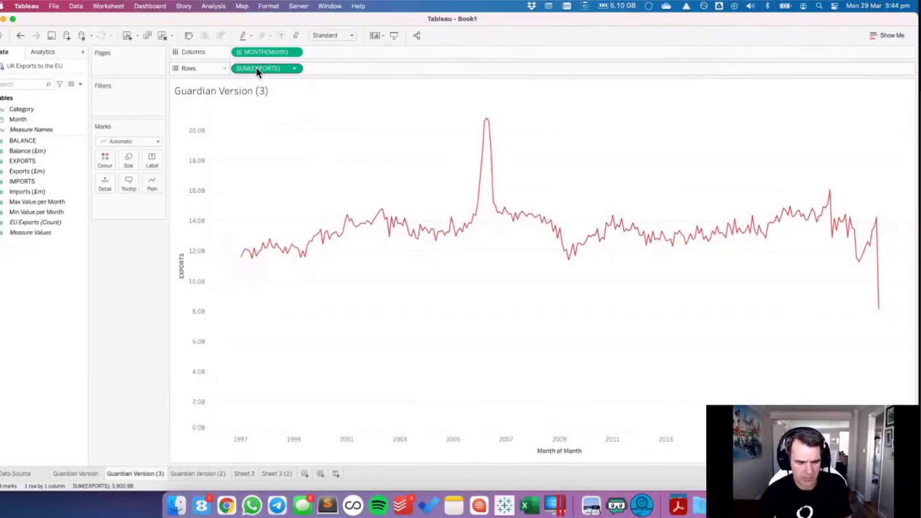
Step: Duplicate SUM(EXPORTS) on the rows and give the copy a Moving Calculation table calculation
drag(256, 67, 329, 67)
click(367, 67)
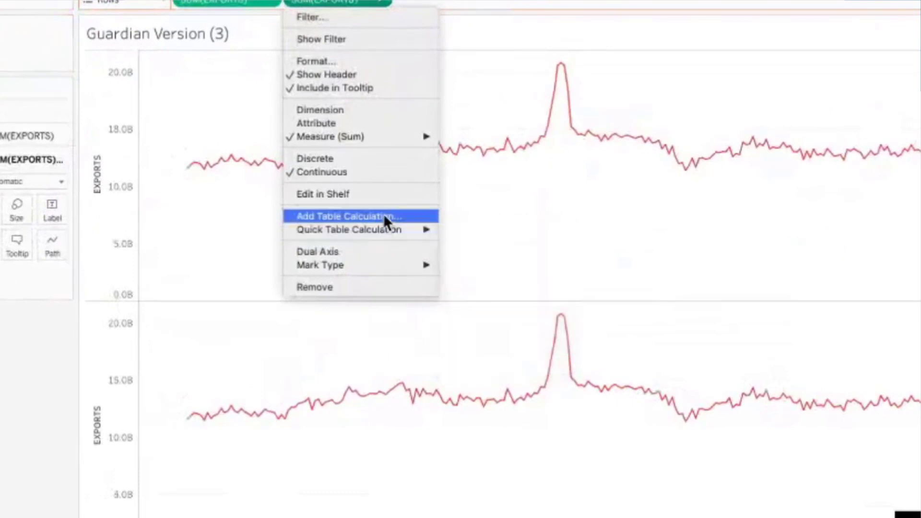
click(372, 211)
click(423, 100)
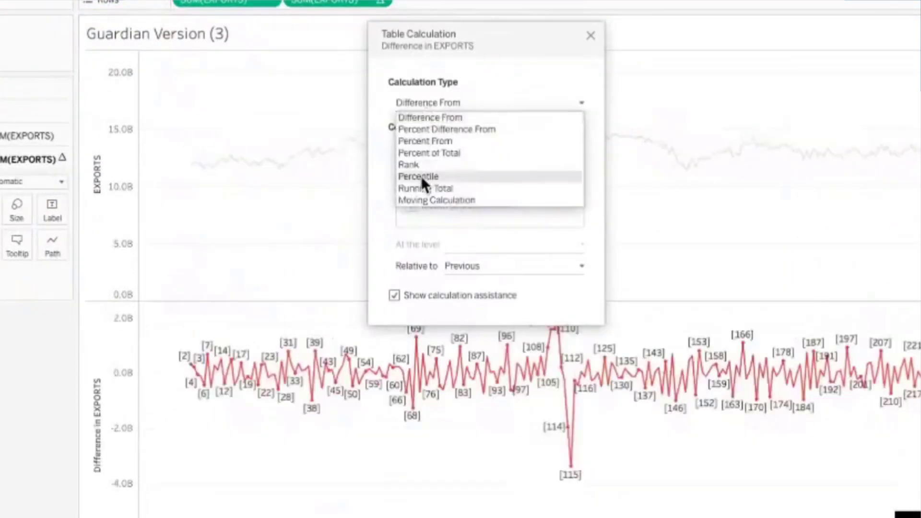
click(420, 199)
Step: Summarise the moving calculation by Average over the 5 previous values plus the current one, and close its settings
click(421, 125)
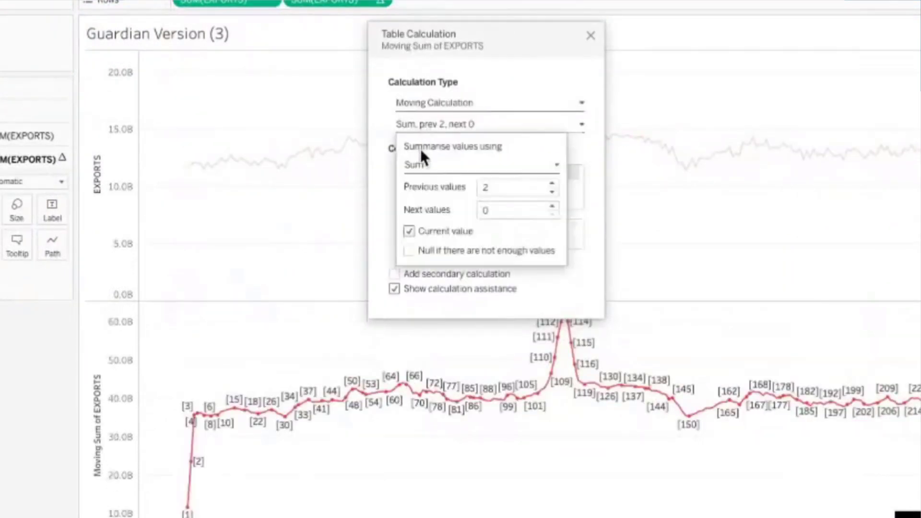
click(419, 165)
click(419, 186)
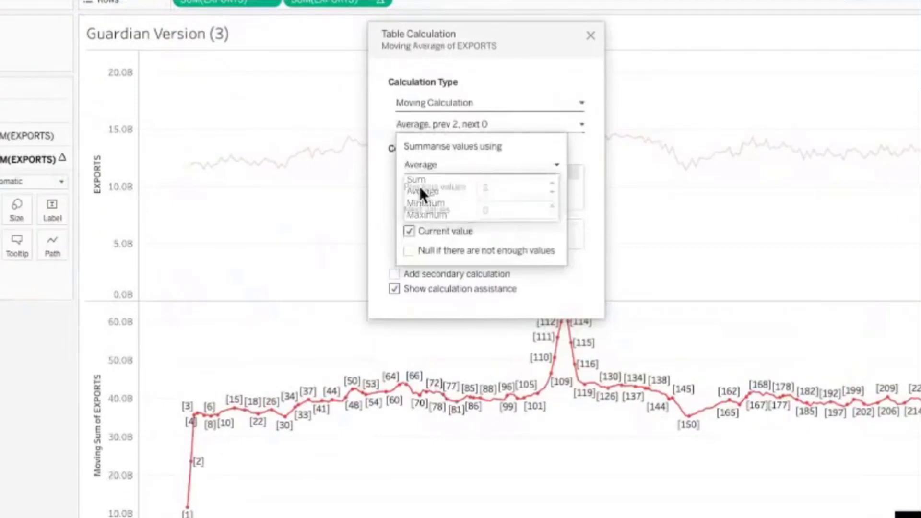
click(551, 184)
click(552, 184)
click(551, 184)
click(551, 184)
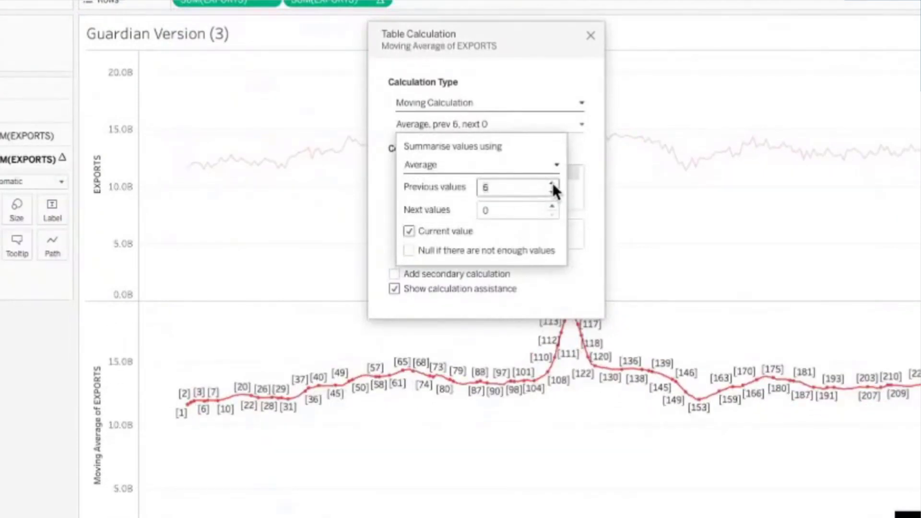
click(551, 192)
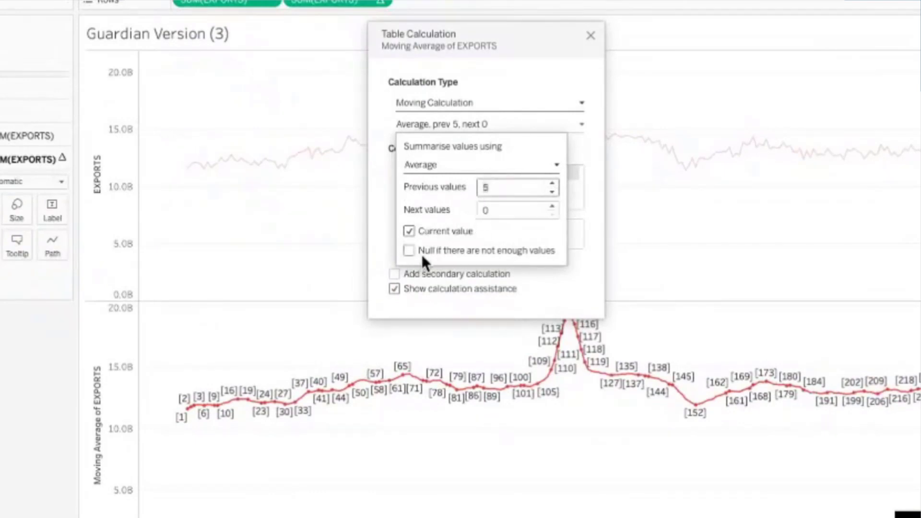
click(590, 36)
click(590, 36)
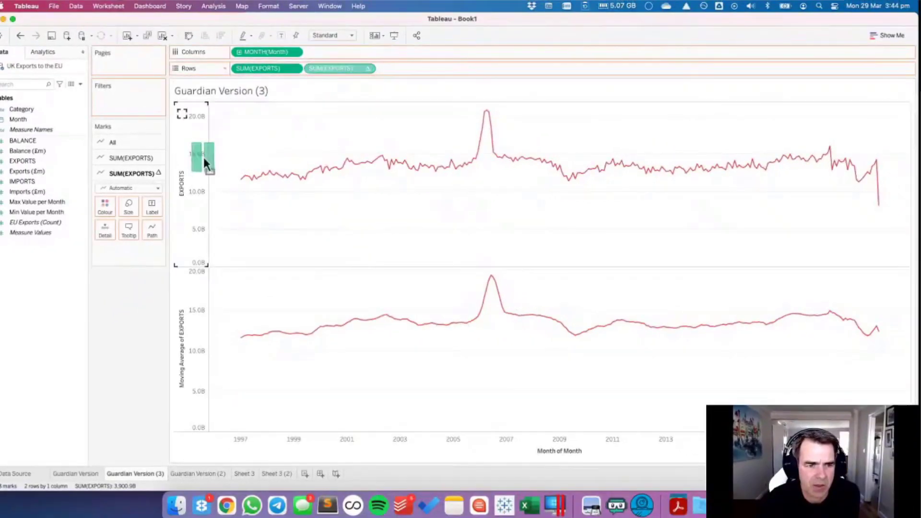
Step: Combine the moving average with EXPORTS on one shared axis and colour the lines by Measure Names
drag(202, 154, 203, 155)
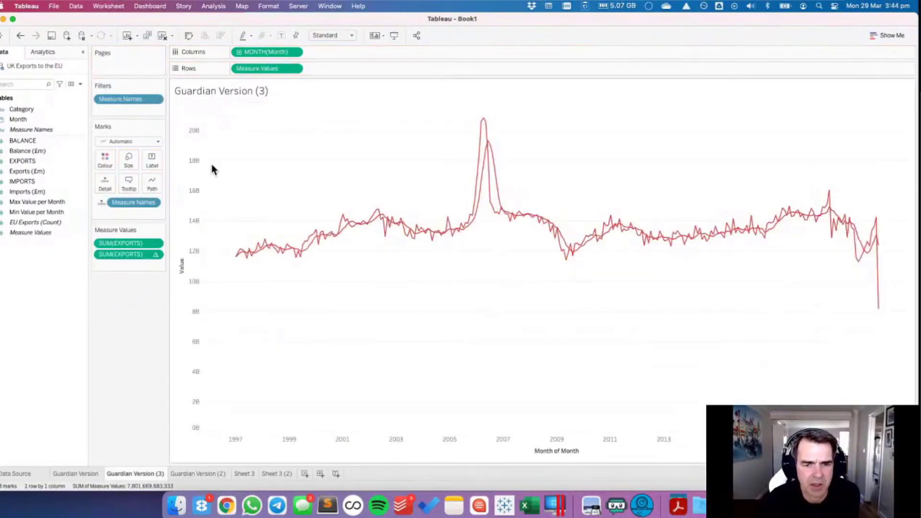
click(102, 202)
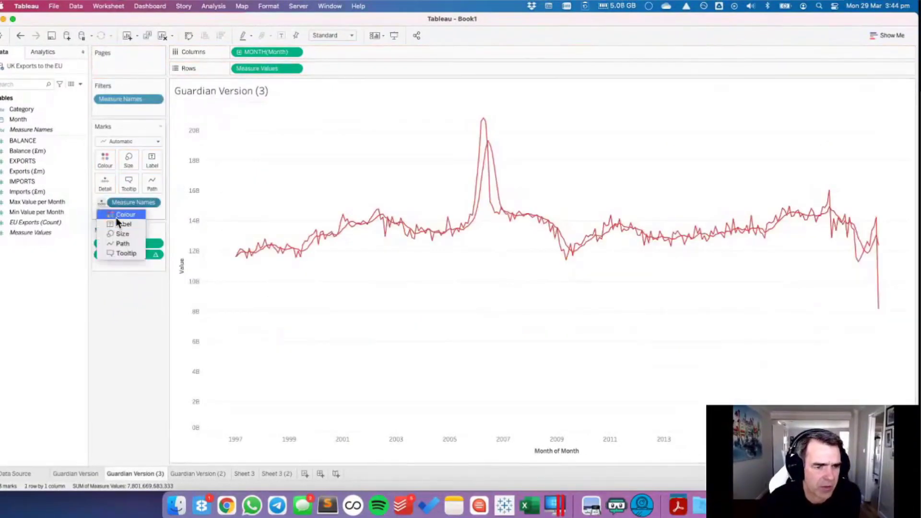
click(118, 214)
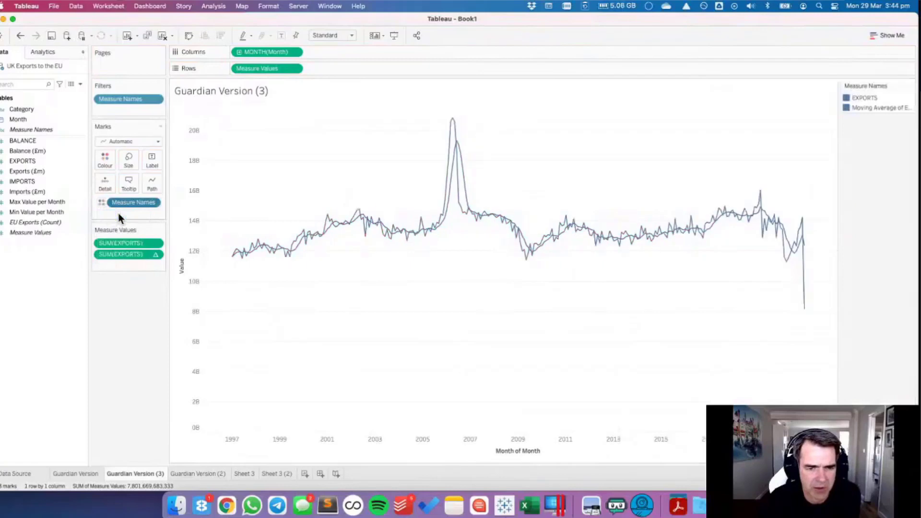
Step: Colour the EXPORTS line red and its moving average black, taking the black from the White to Black palette
double_click(878, 97)
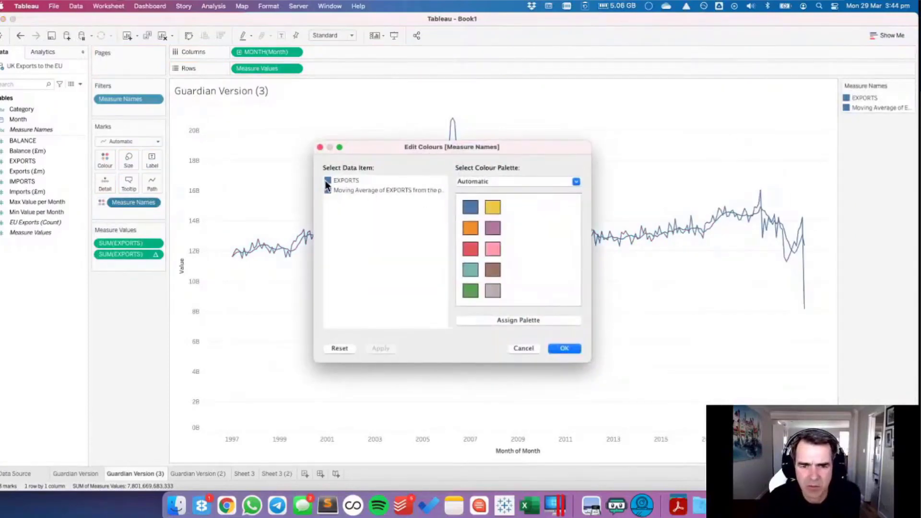
click(491, 182)
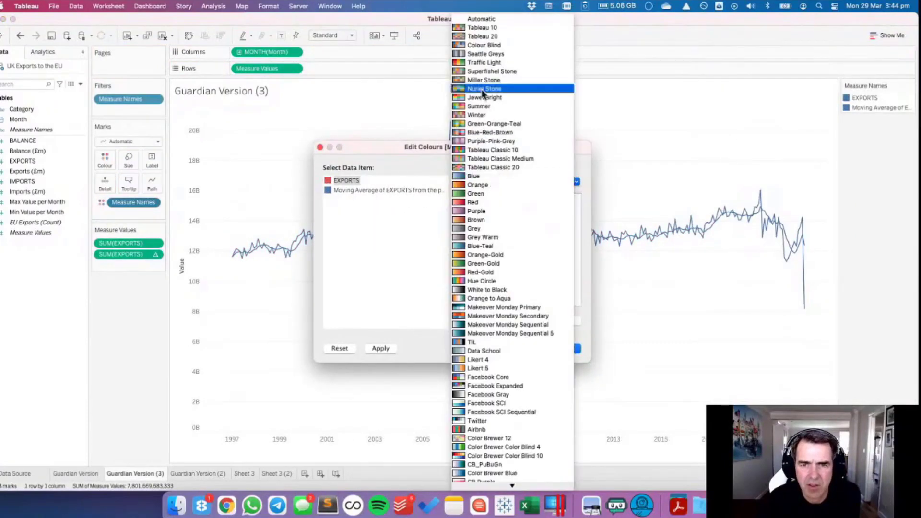
click(476, 55)
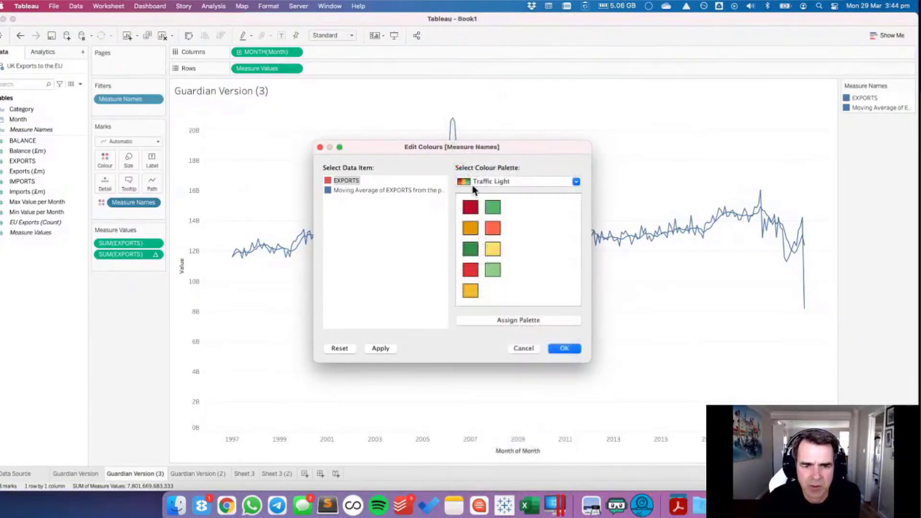
click(492, 182)
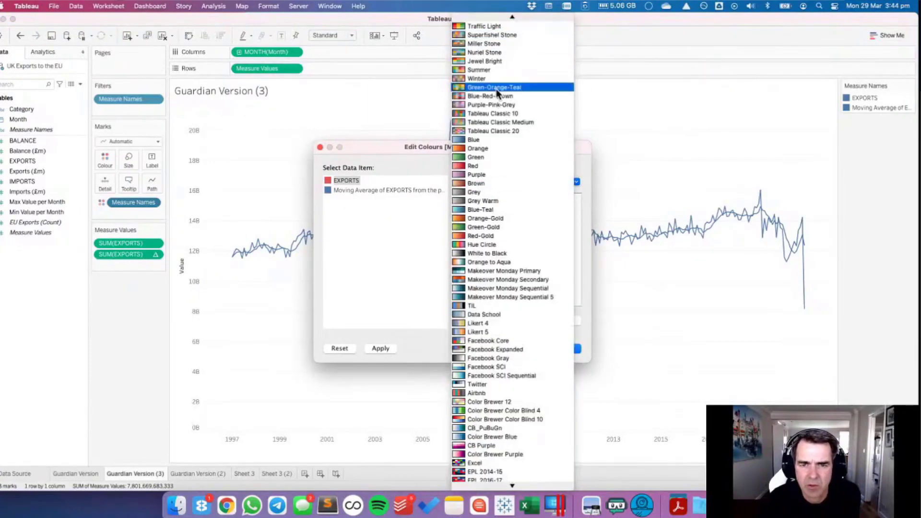
click(488, 253)
click(375, 190)
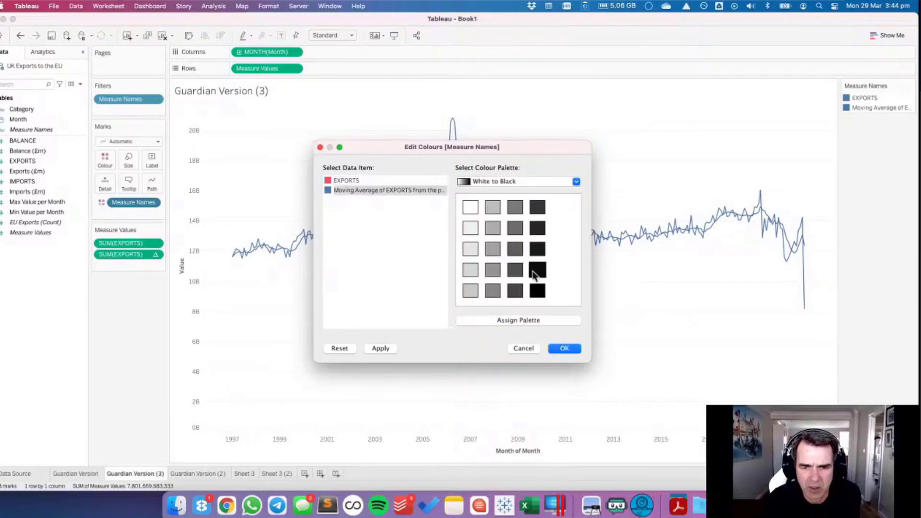
click(537, 290)
click(378, 348)
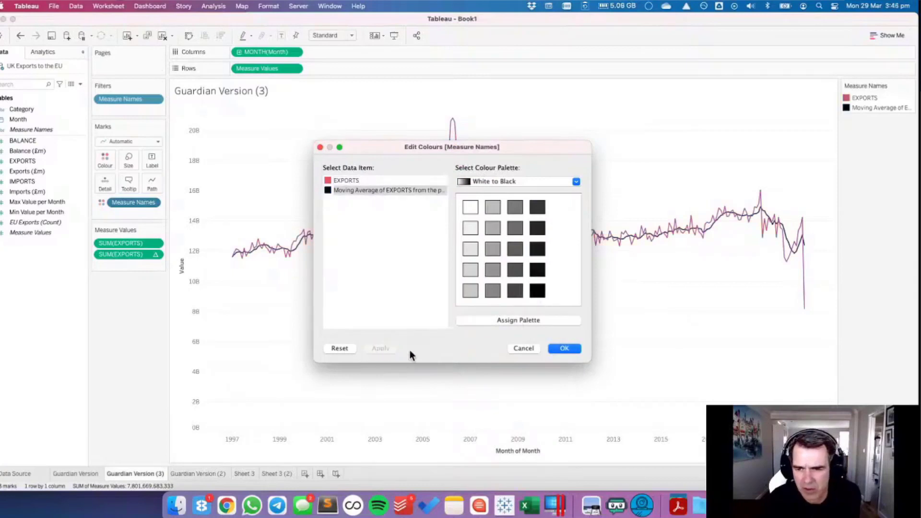
click(564, 347)
Step: Move the moving average above EXPORTS in the Measure Names legend so its line is drawn in front
drag(878, 107, 875, 93)
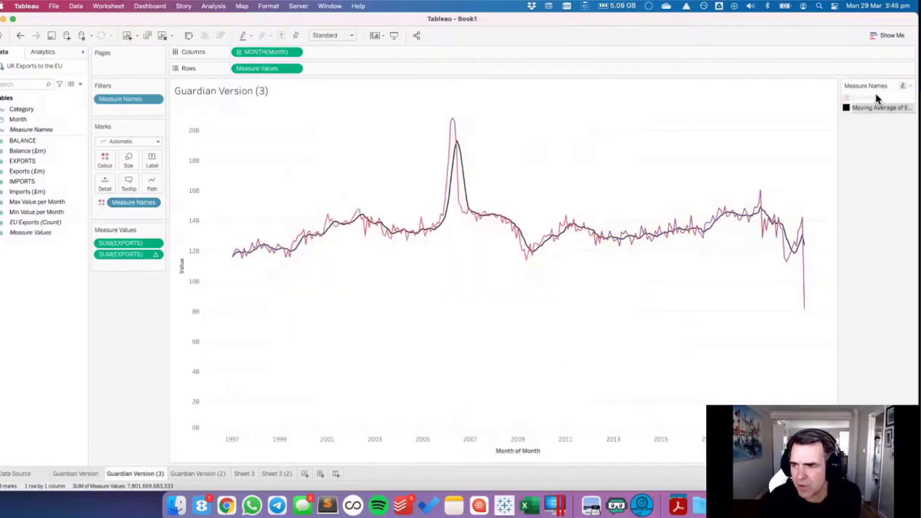
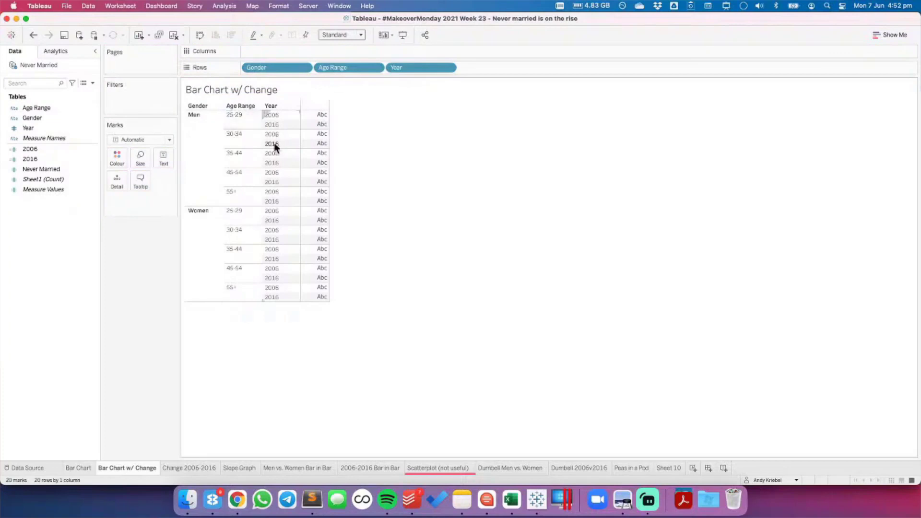
Step: On the Bar Chart w/ Change sheet, replace Year with 2016 and 2006 bars on one shared axis, coloured by Measure Names
click(91, 467)
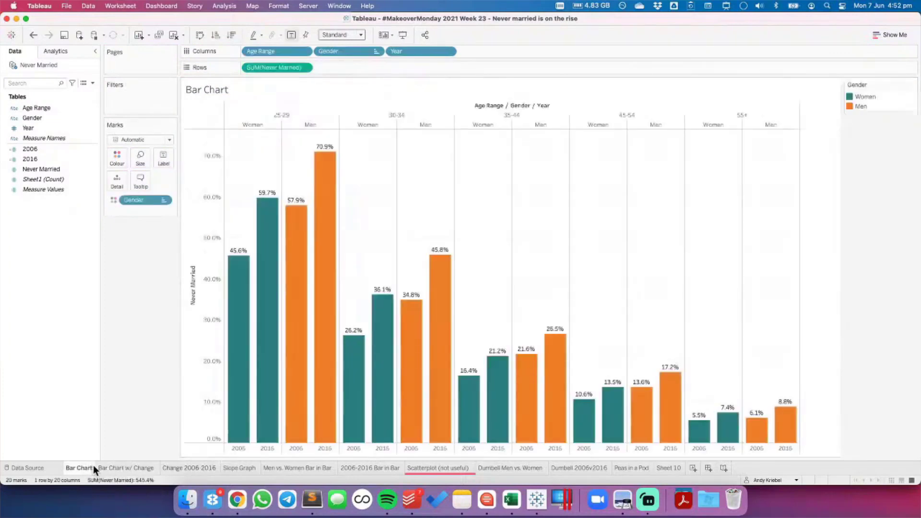
click(128, 467)
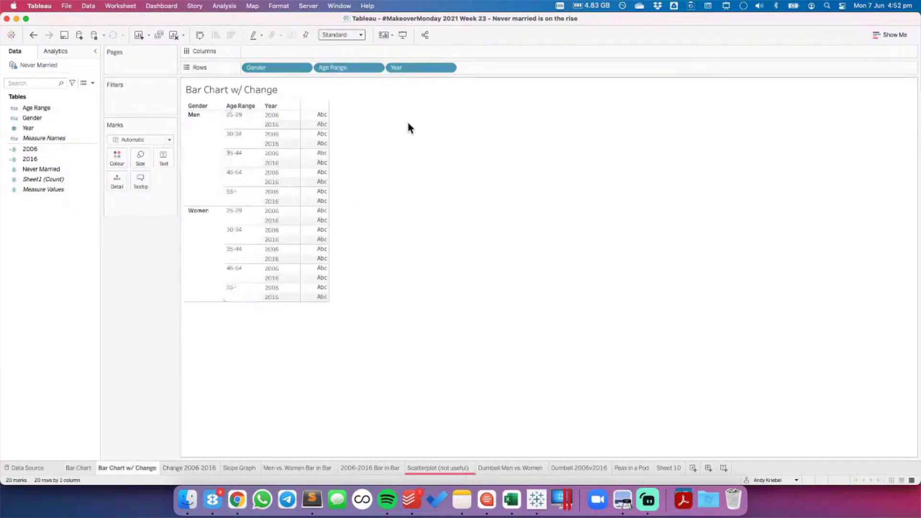
drag(405, 67, 63, 230)
mouse_move(34, 160)
mouse_down()
mouse_move(376, 78)
mouse_move(390, 45)
mouse_move(389, 54)
mouse_up()
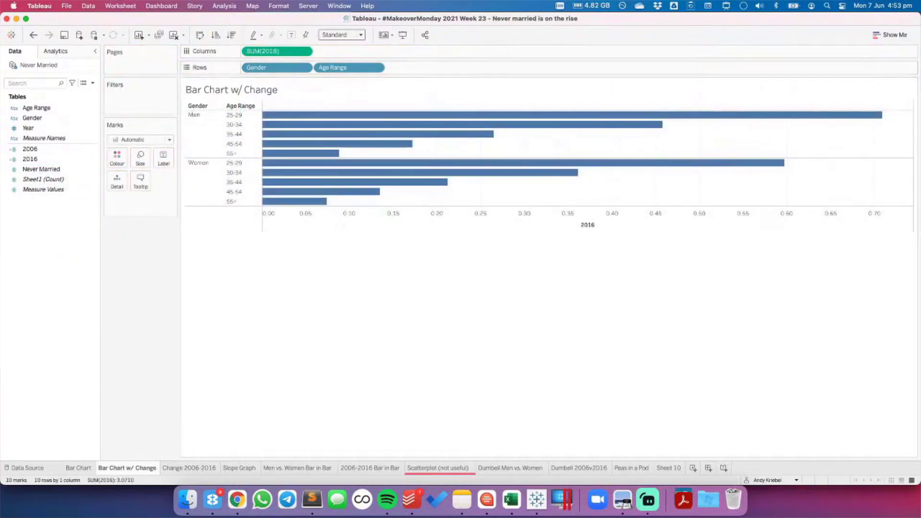
mouse_move(27, 150)
mouse_down()
mouse_move(21, 155)
mouse_move(357, 219)
mouse_up()
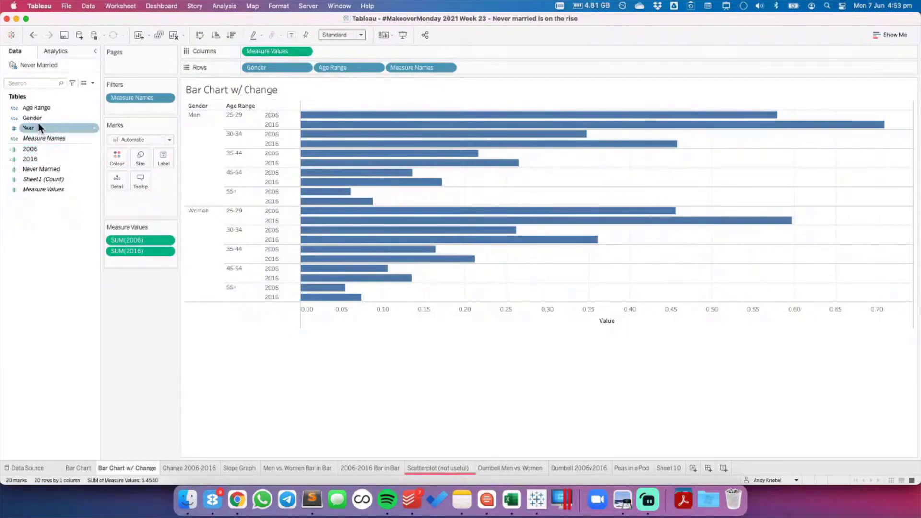
drag(39, 139, 110, 159)
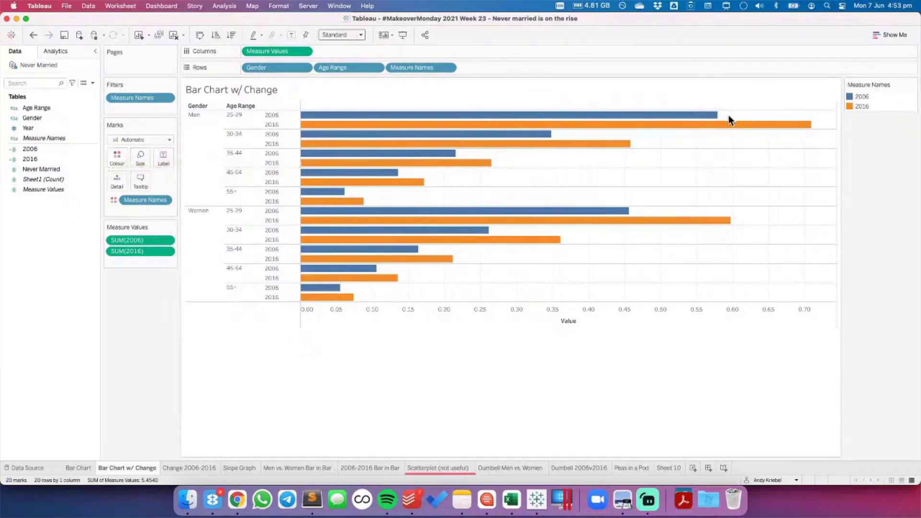
Step: Duplicate the 2016 field, add the copy to the chart as a dual axis and synchronise the two axes
right_click(37, 157)
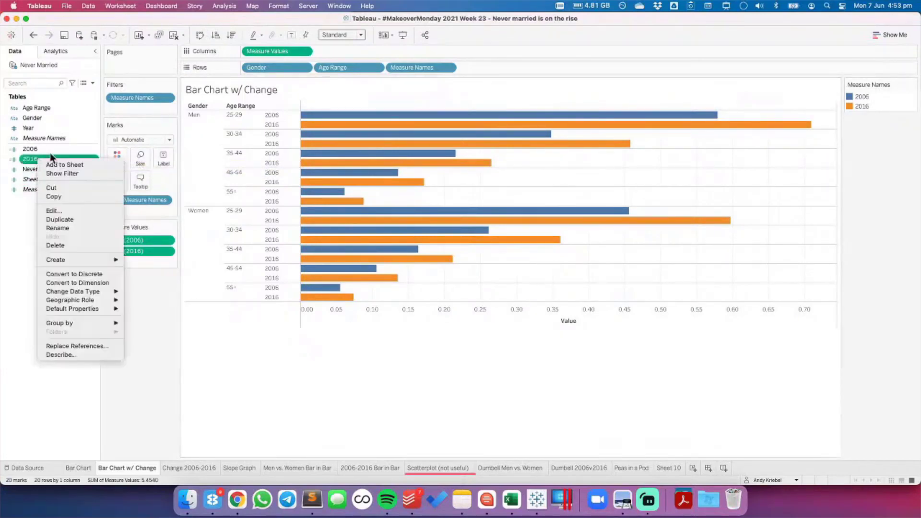
click(67, 218)
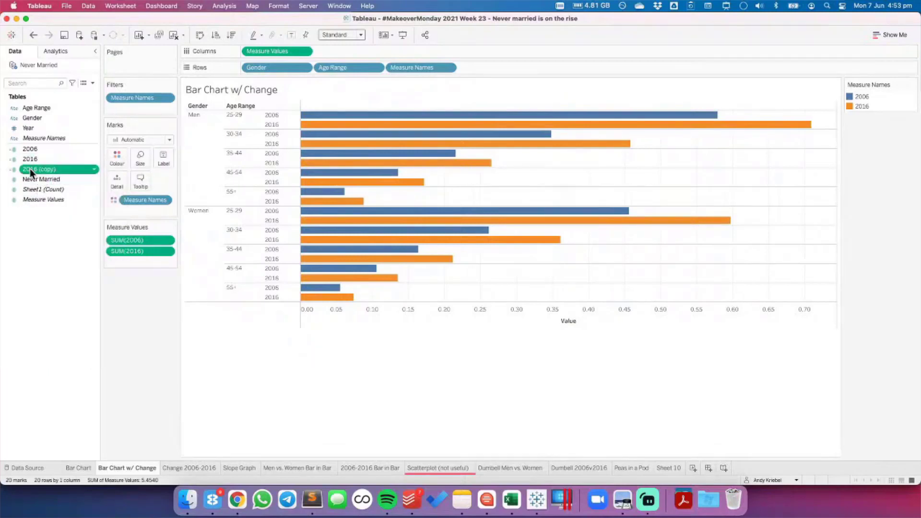
drag(30, 168, 346, 111)
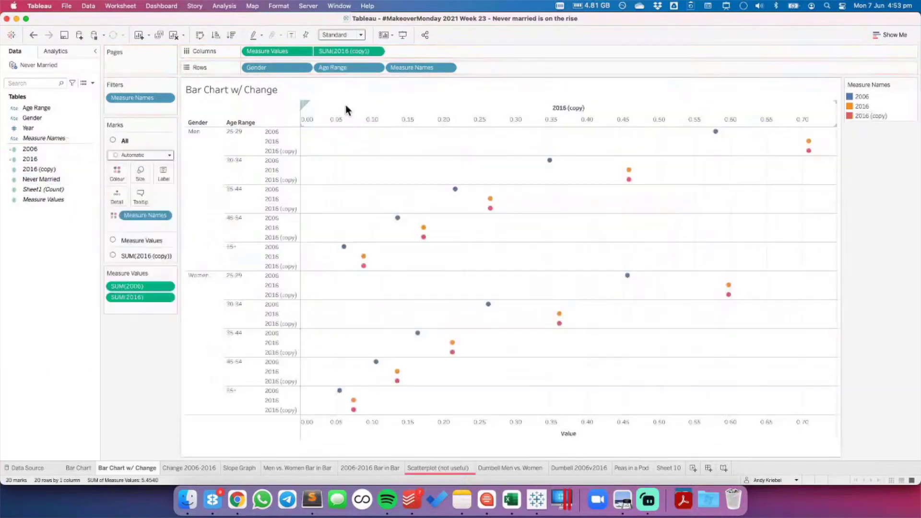
right_click(355, 118)
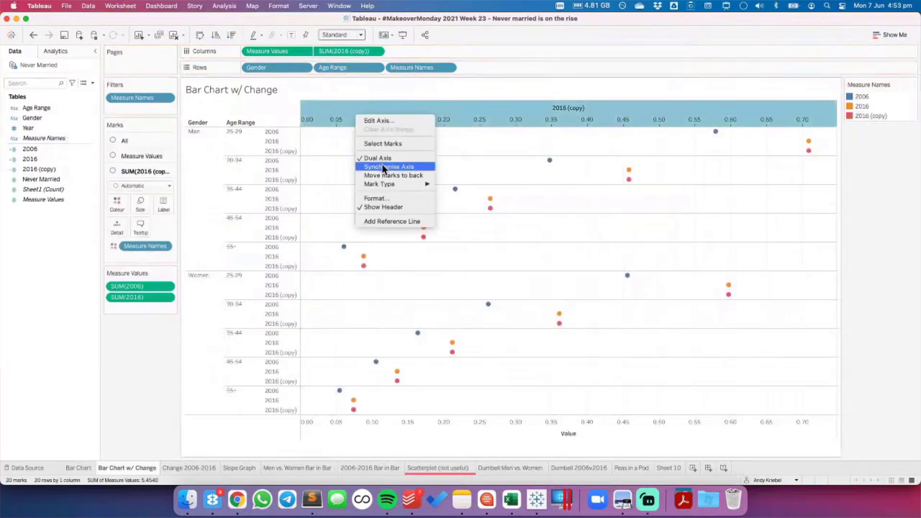
click(384, 165)
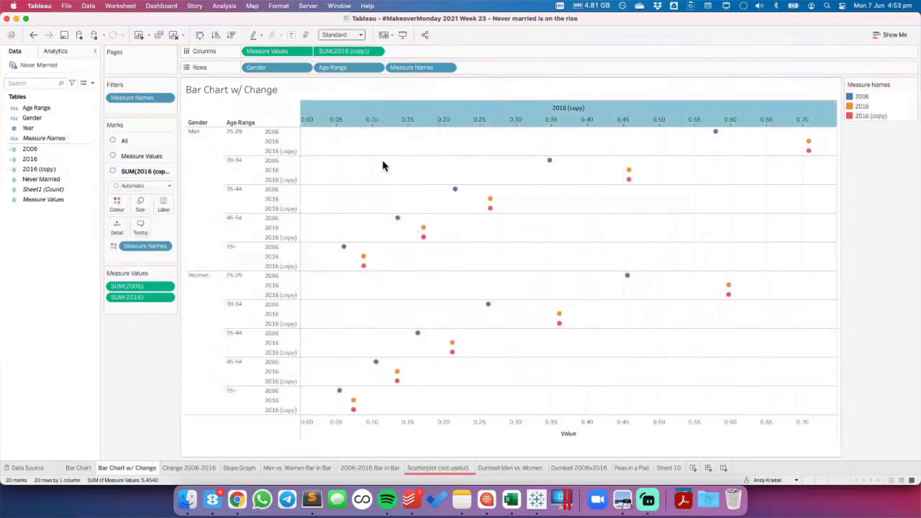
Step: Set the Measure Values marks to Bar and the 2016 copy's marks to Gantt Bar, keeping Measure Names on its colour
click(139, 156)
click(133, 172)
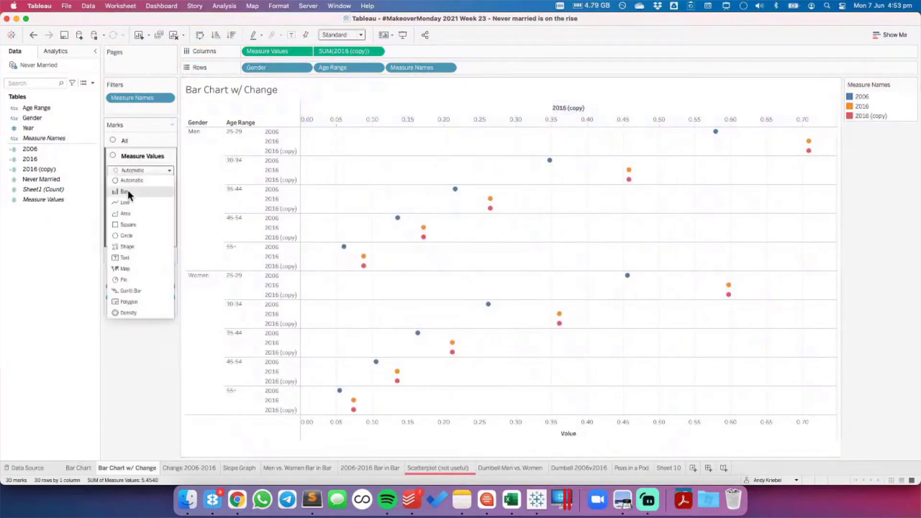
click(128, 191)
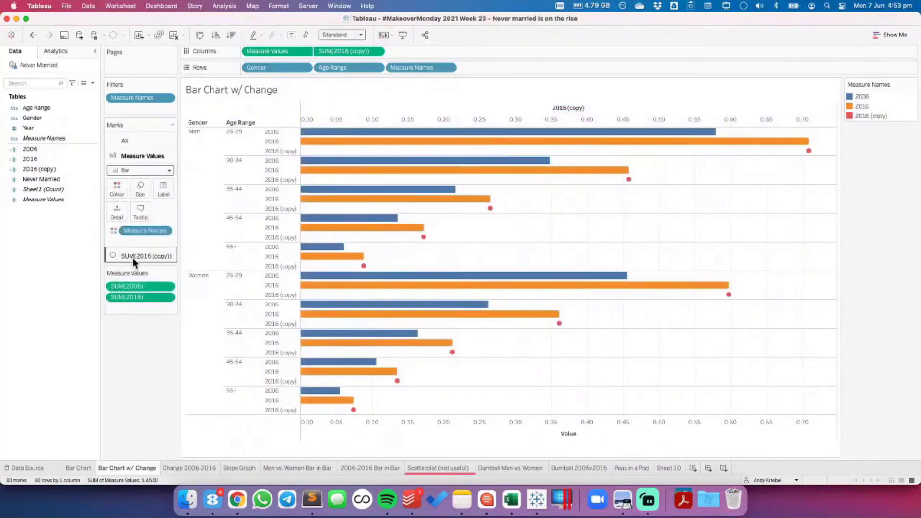
click(132, 256)
click(129, 186)
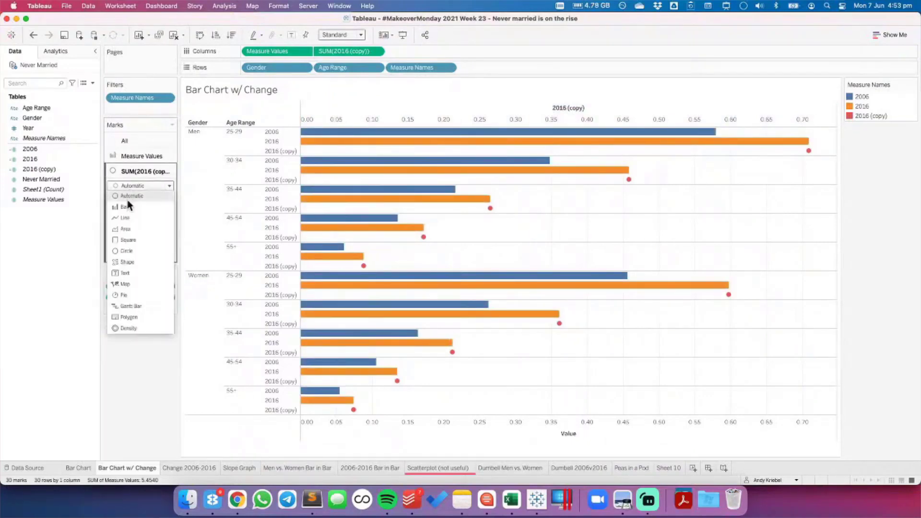
click(131, 306)
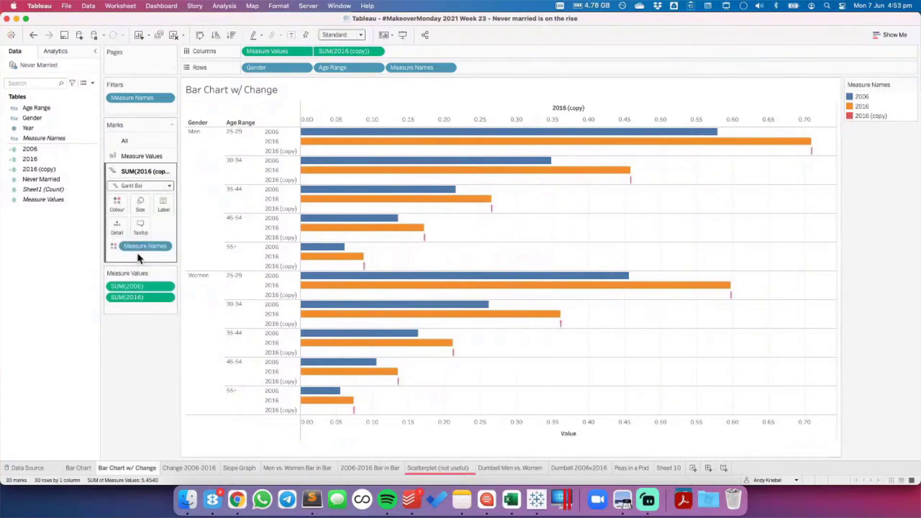
drag(137, 248, 136, 319)
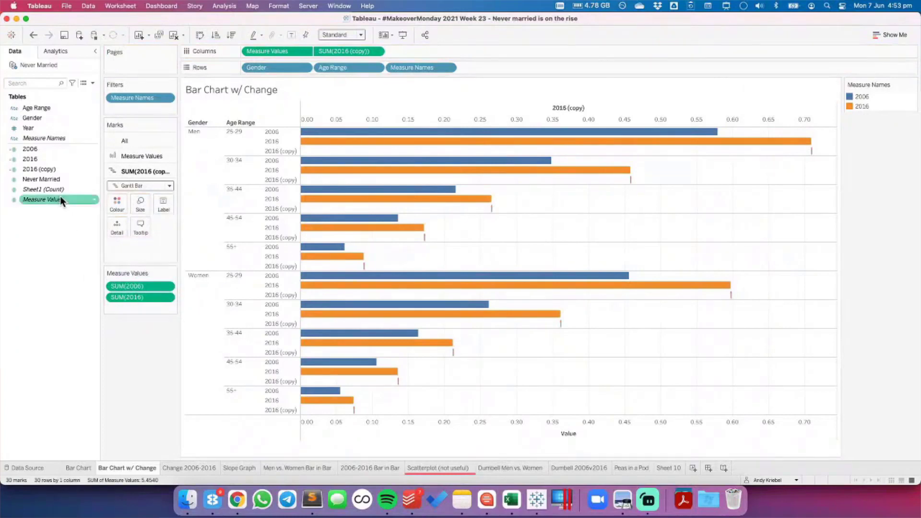
click(33, 35)
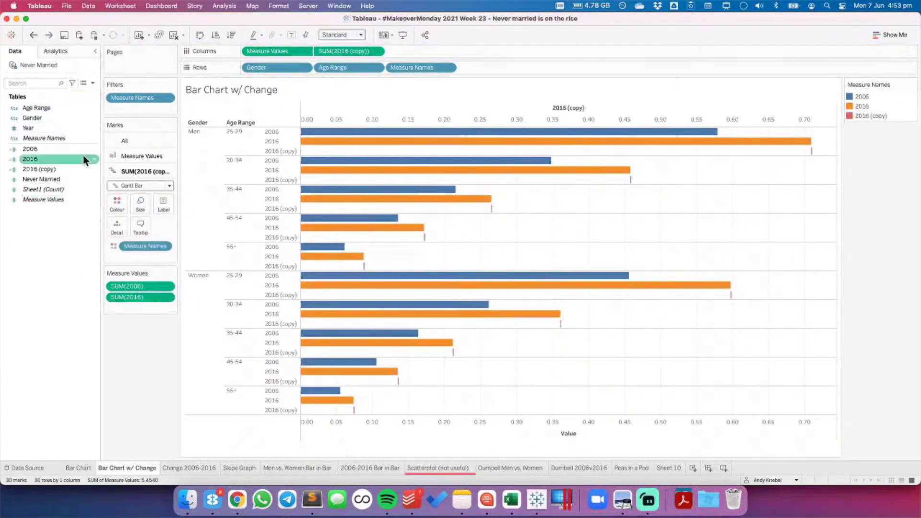
Step: Create a calculated field named Change with the formula [2006]-[2016]
right_click(47, 235)
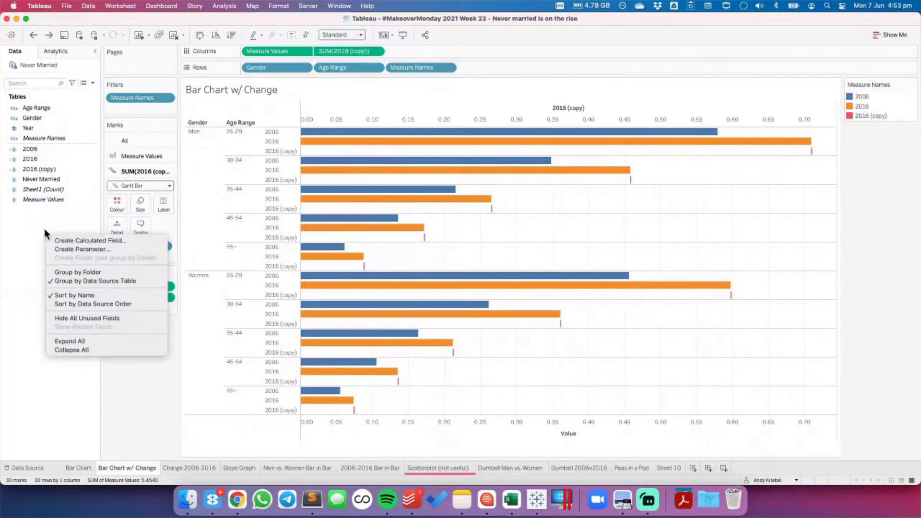
click(82, 241)
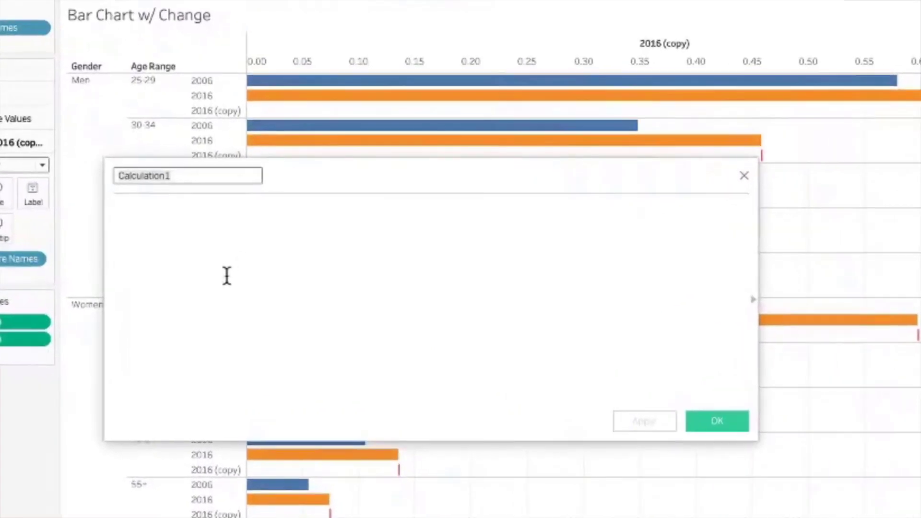
text(Change)
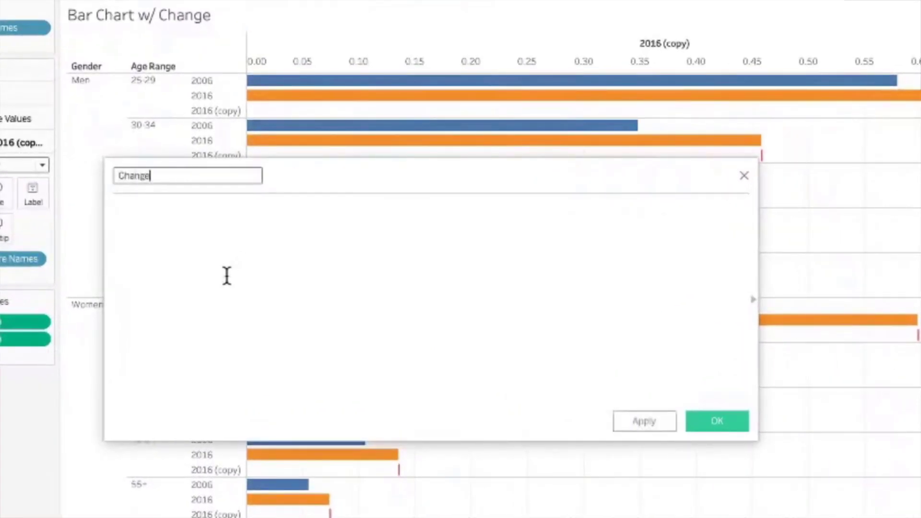
drag(27, 321, 318, 268)
text(-)
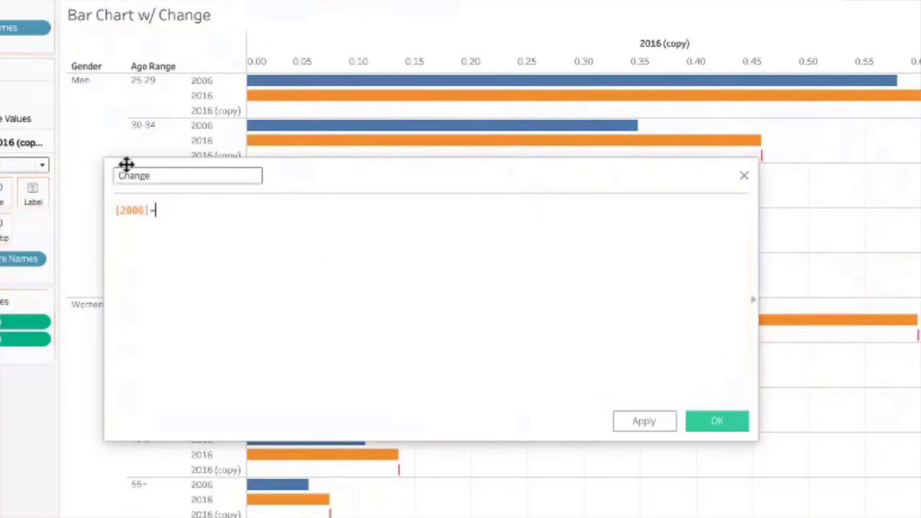
text([2016])
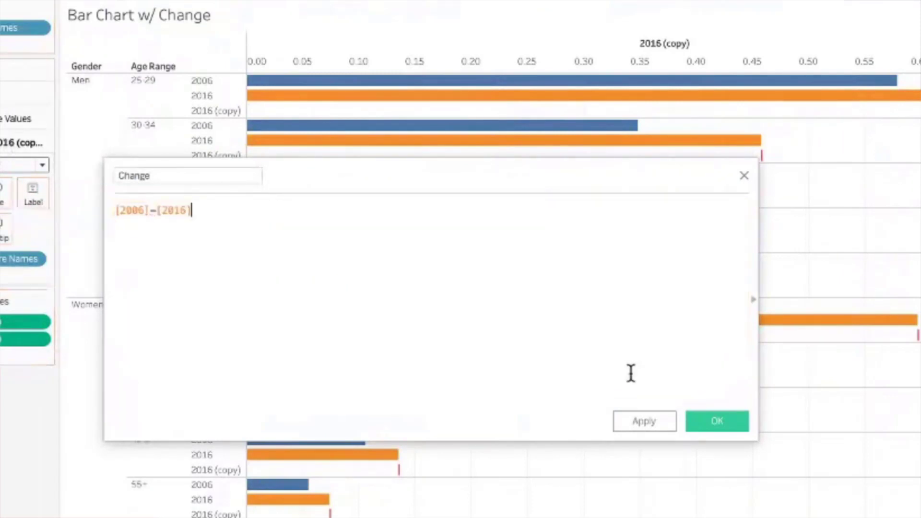
click(707, 416)
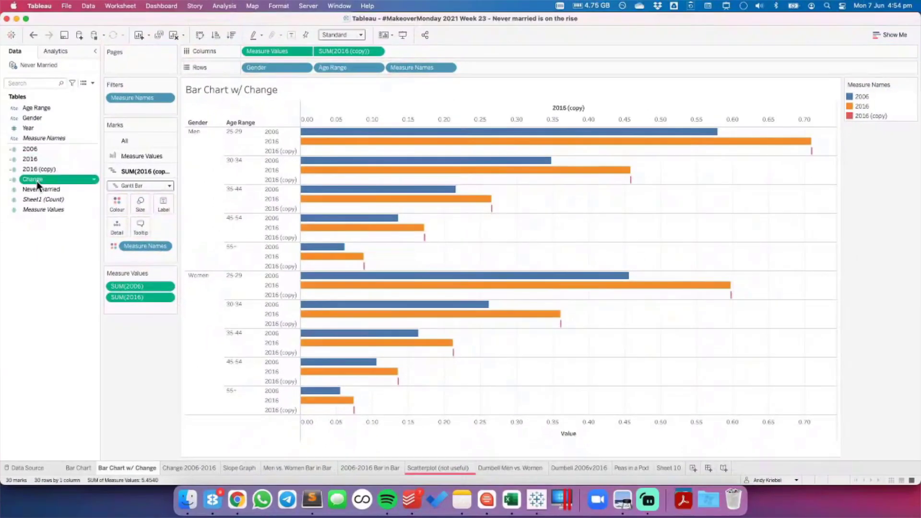
Step: Size the 2016 copy's Gantt bars by Change and make them thin lines
drag(35, 180, 139, 206)
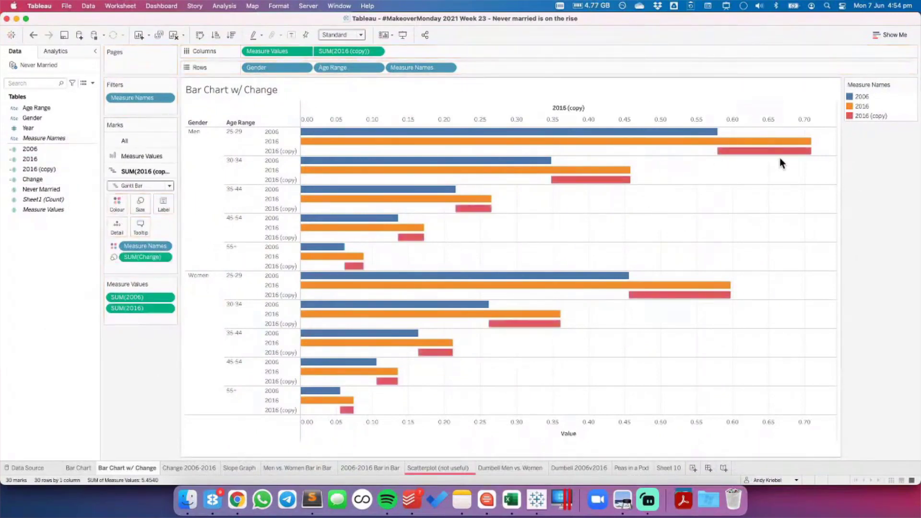
click(139, 203)
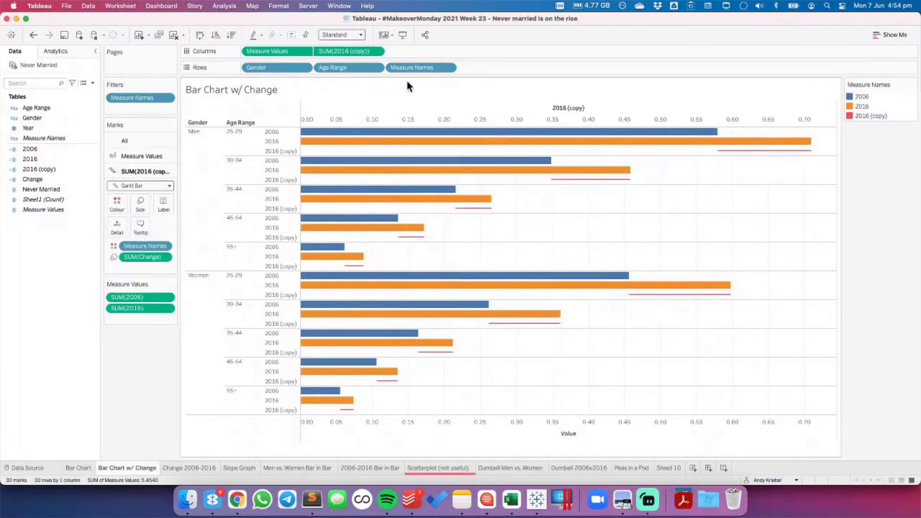
Step: Hide the Measure Names row header and the header of the 2016 copy's axis
click(448, 68)
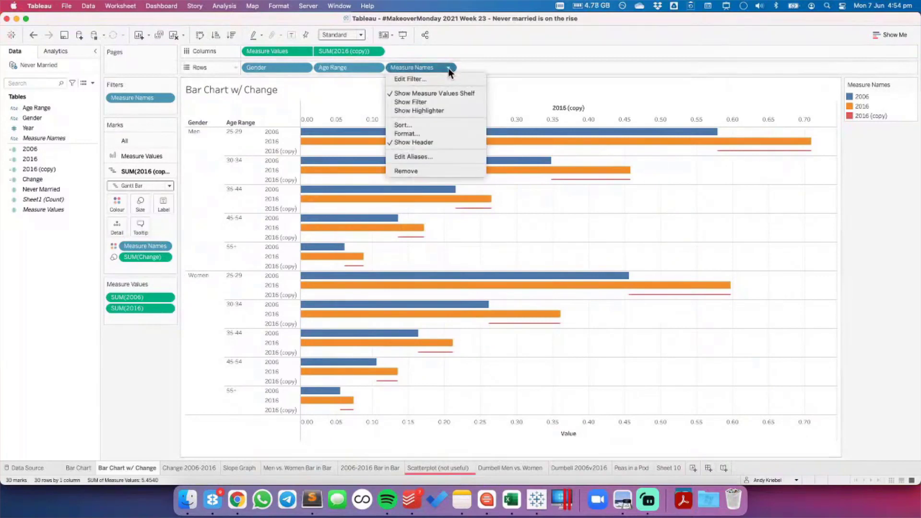
click(424, 142)
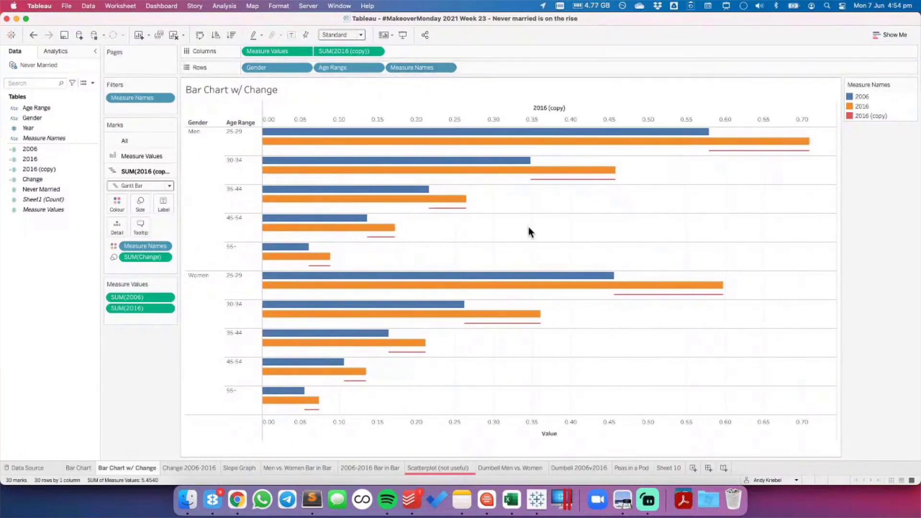
right_click(511, 122)
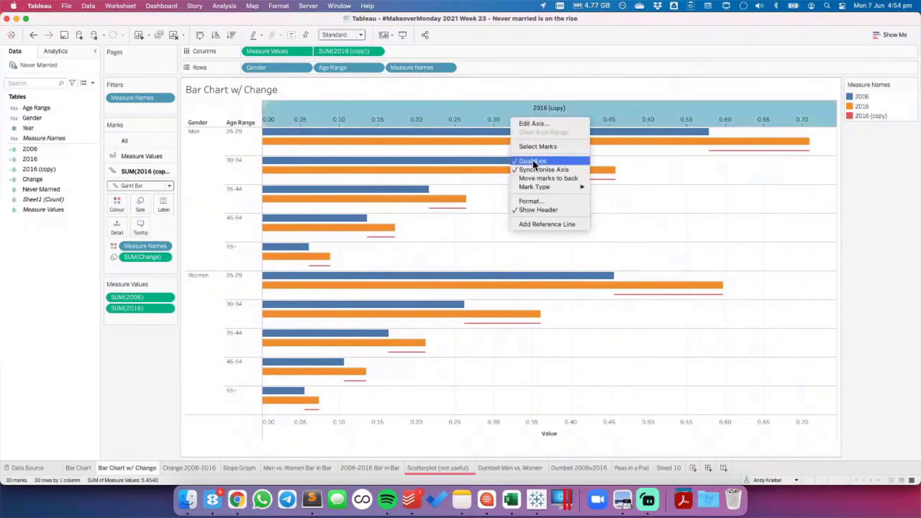
click(540, 208)
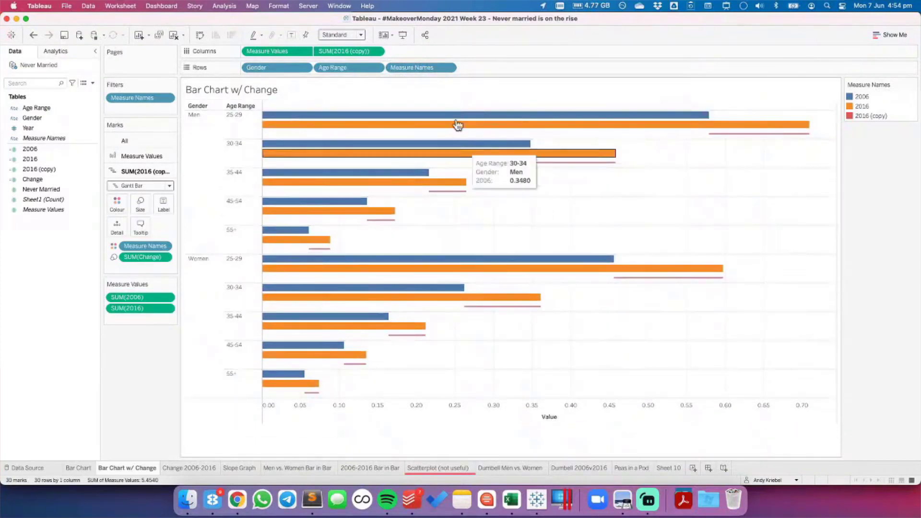
Step: Exclude the 2016 copy from the chart's tooltips
mouse_move(724, 138)
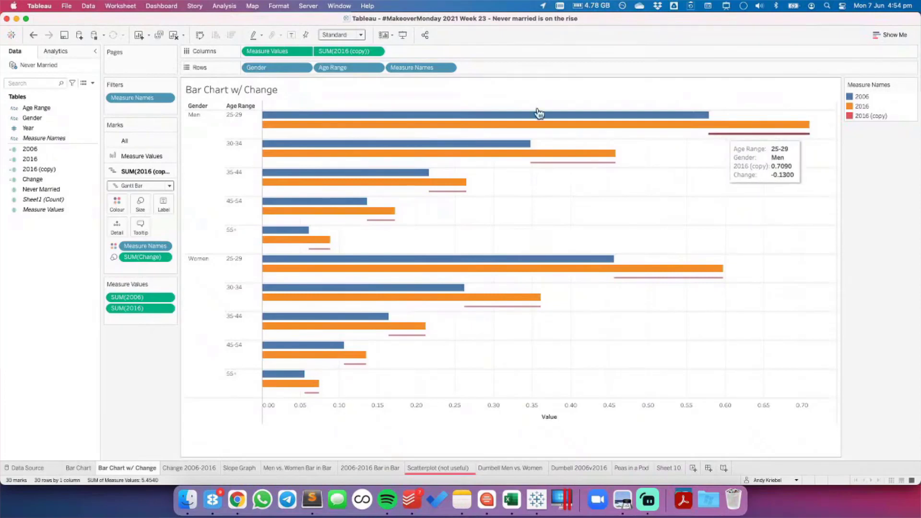
click(377, 50)
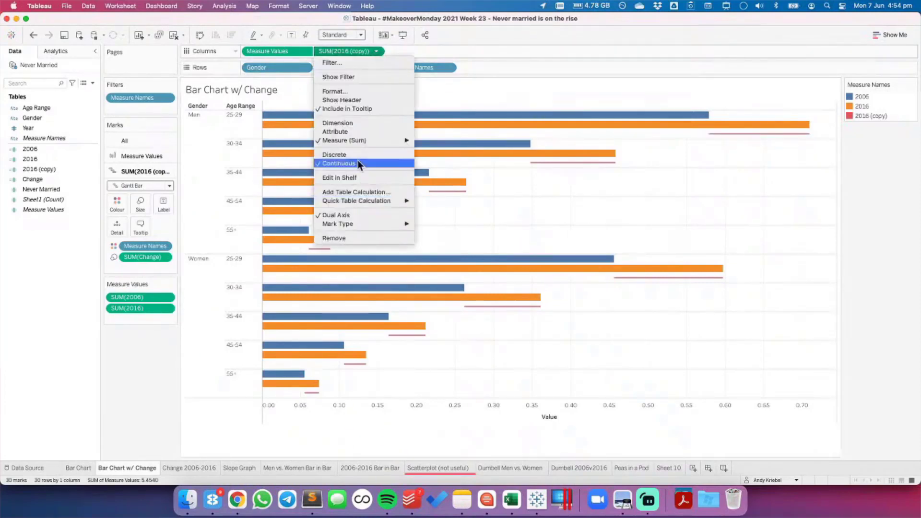
click(358, 107)
mouse_move(694, 117)
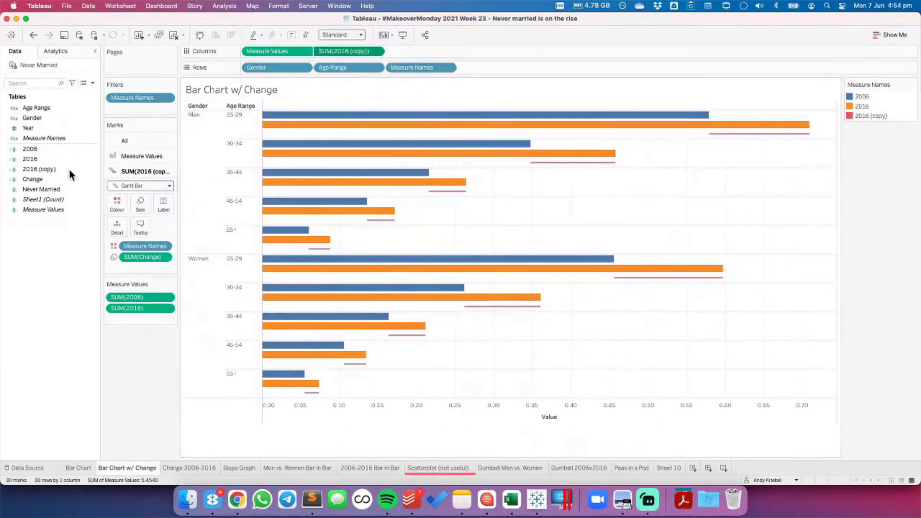
Step: Set the default number format of the 2006, 2016 and Change fields to percentage with one decimal place
click(50, 150)
super+click(47, 159)
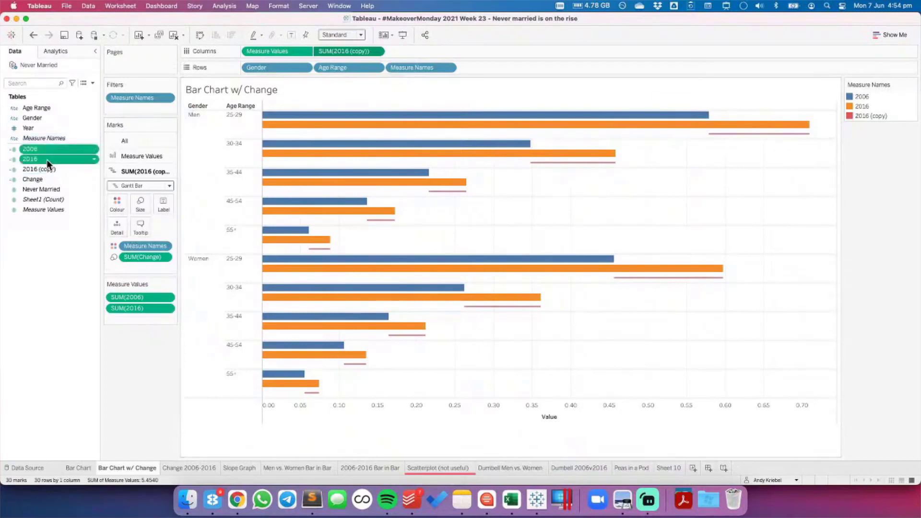
right_click(46, 181)
mouse_move(115, 290)
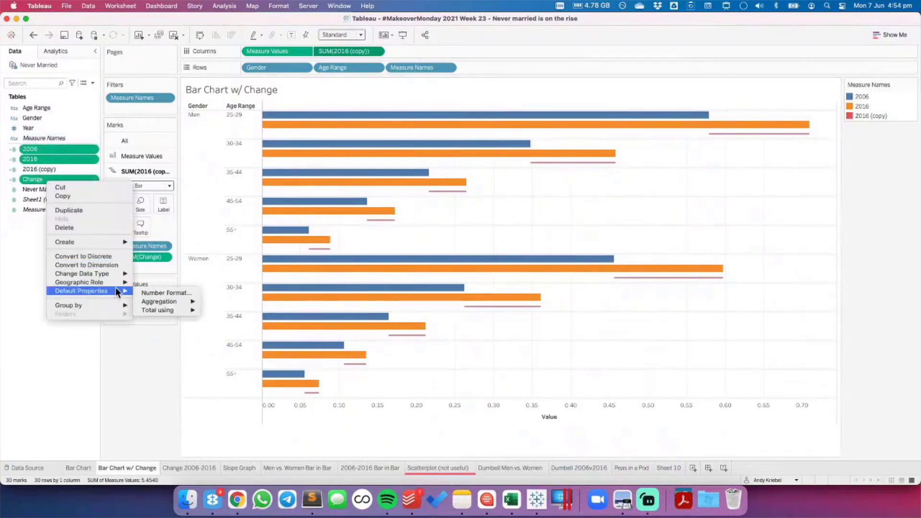
click(174, 292)
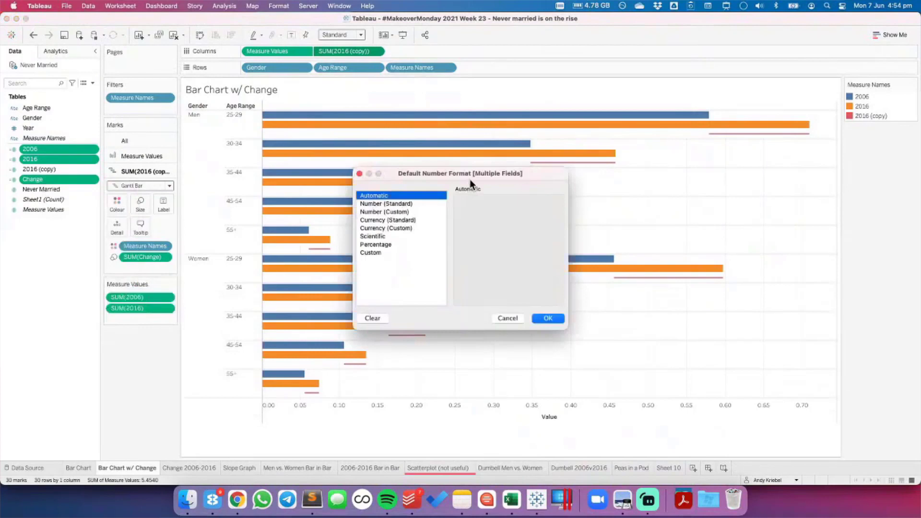
click(399, 244)
click(483, 214)
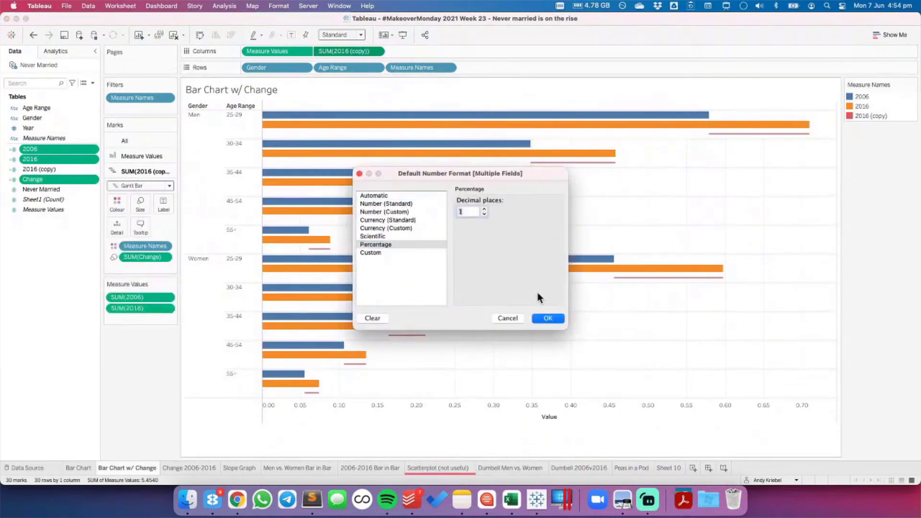
click(548, 318)
mouse_move(745, 137)
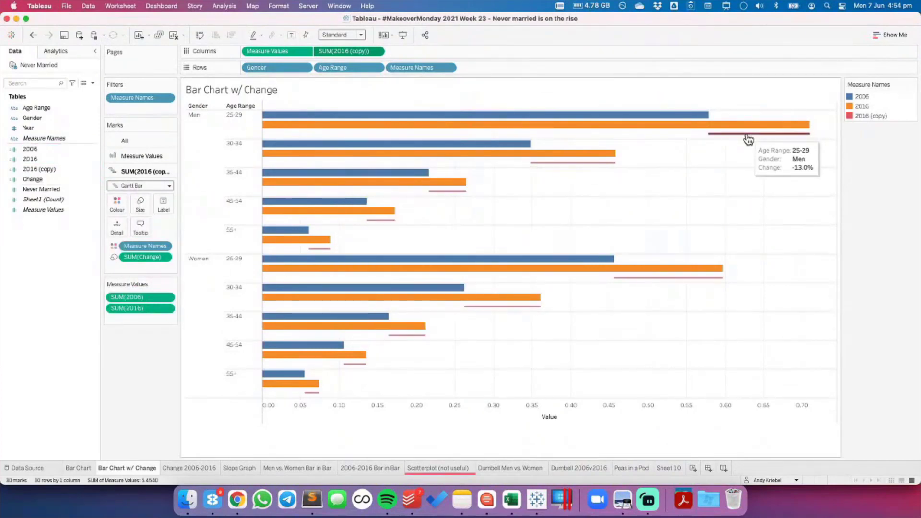
mouse_move(538, 167)
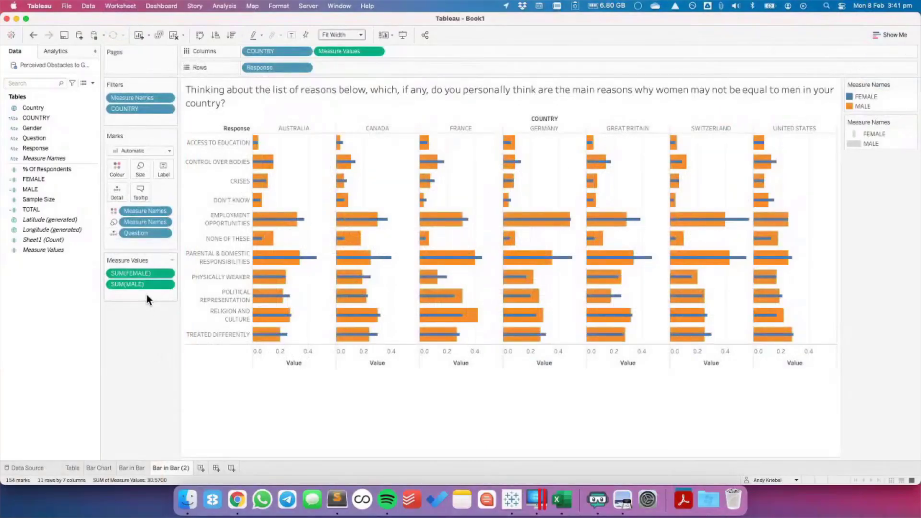
Step: Replace MALE's bars by placing SUM(MALE) on detail, and add a per-cell reference line at the average of SUM(MALE)
drag(131, 284, 126, 241)
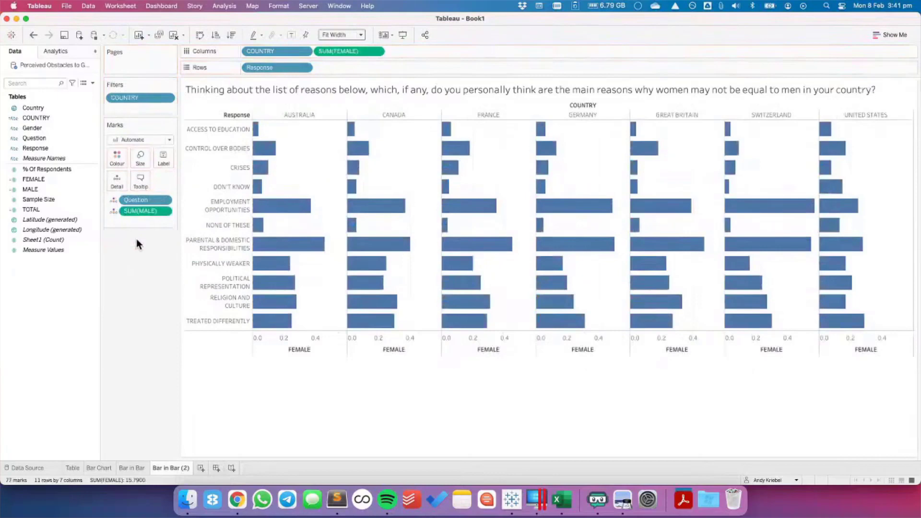
click(54, 50)
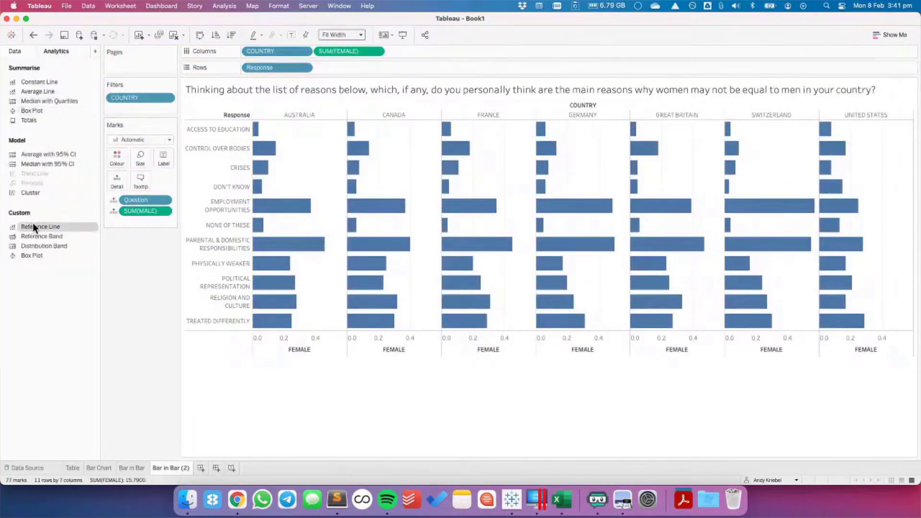
drag(33, 226, 336, 126)
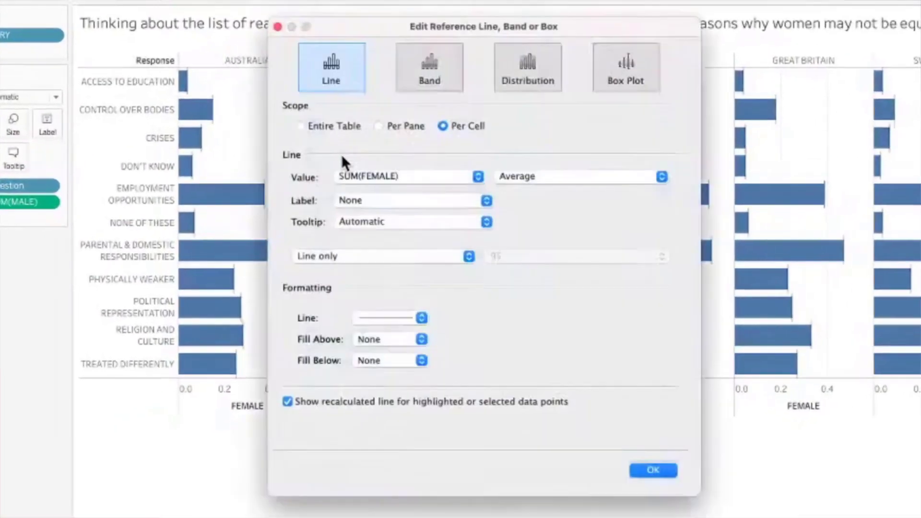
click(405, 181)
click(400, 191)
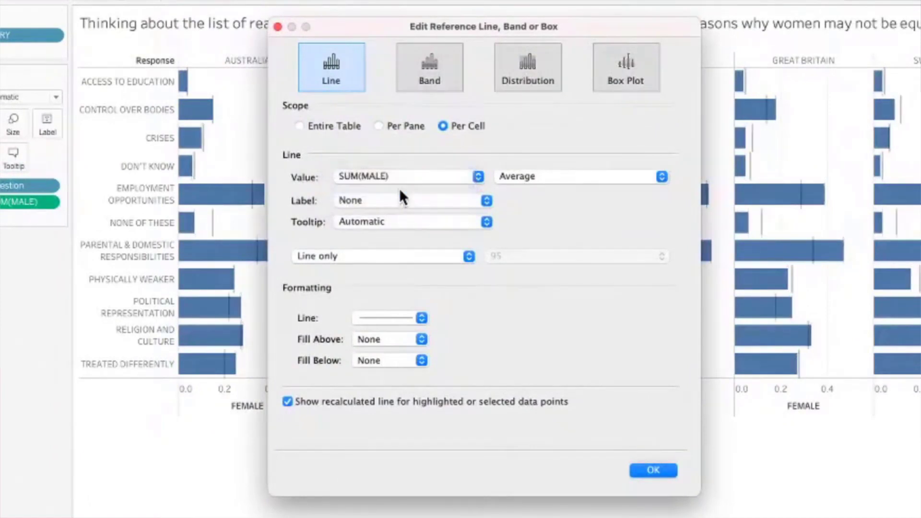
Step: Format the SUM(MALE) reference line as a solid black line and apply it
click(377, 319)
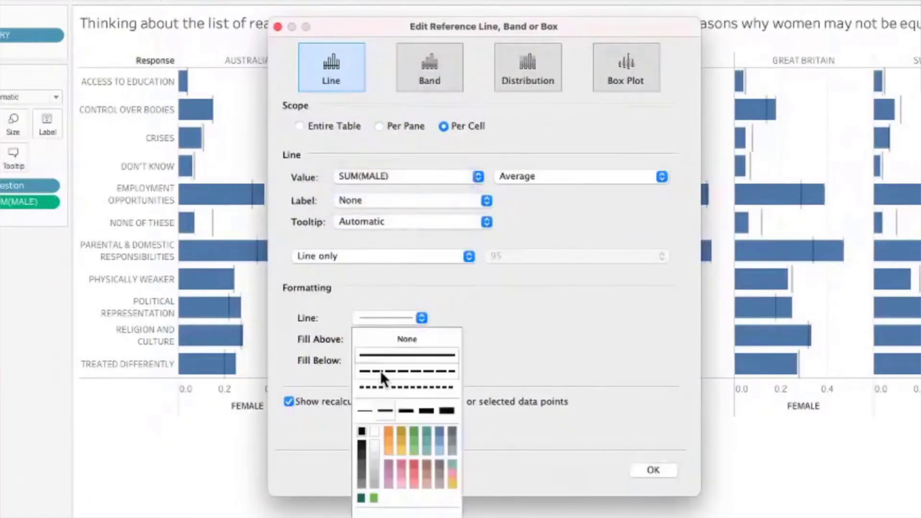
click(364, 430)
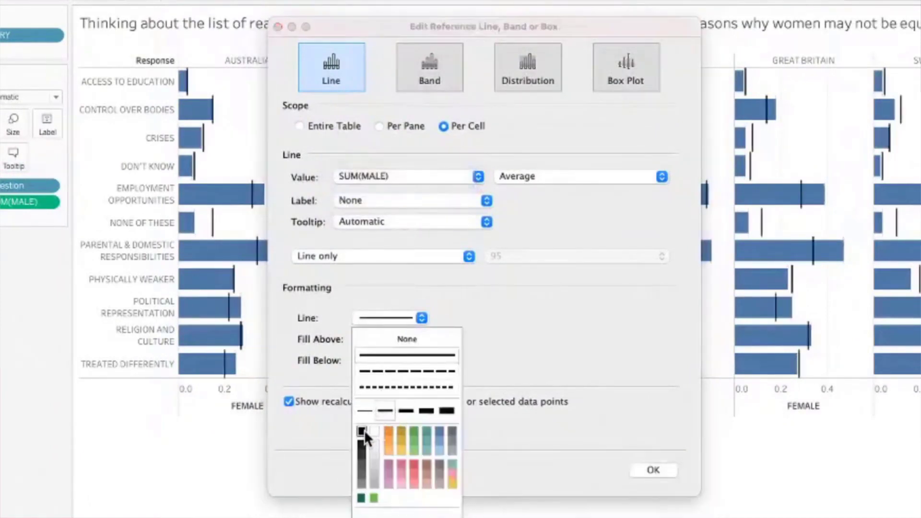
click(656, 470)
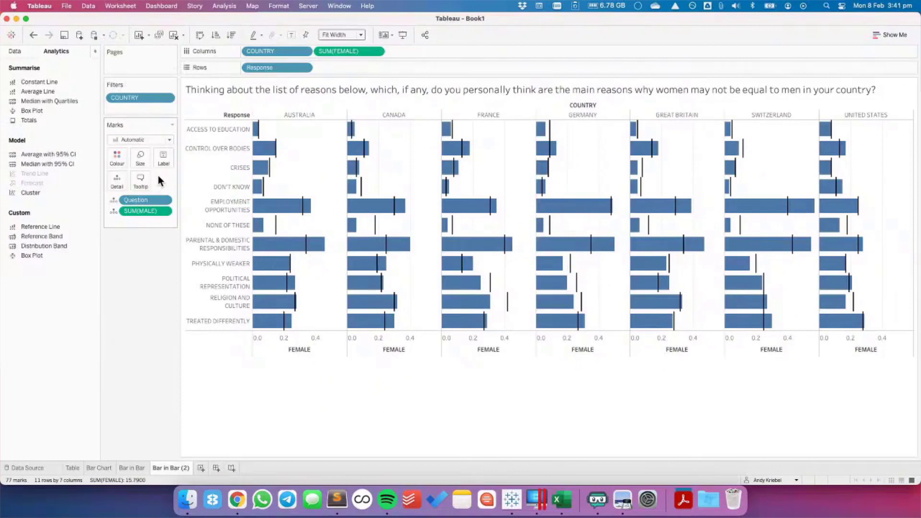
mouse_move(536, 218)
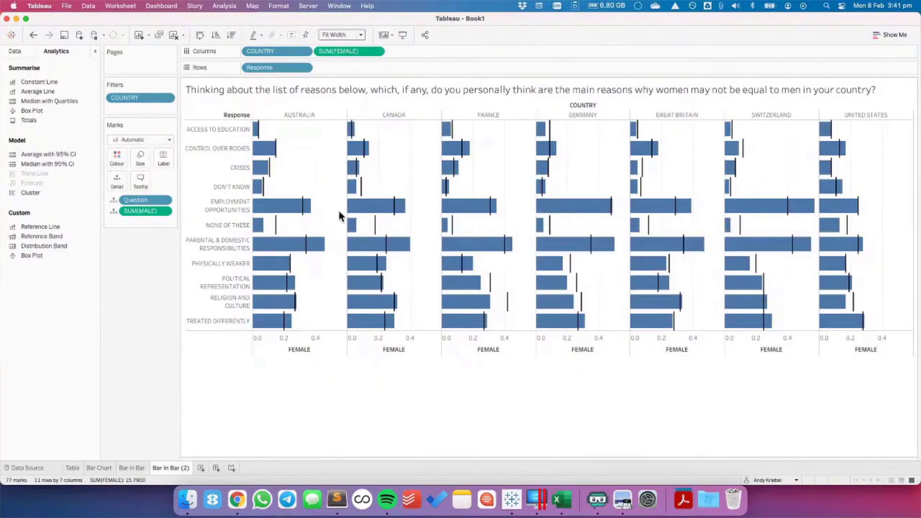
Step: Start a new calculated field and name it Female > Male
click(29, 51)
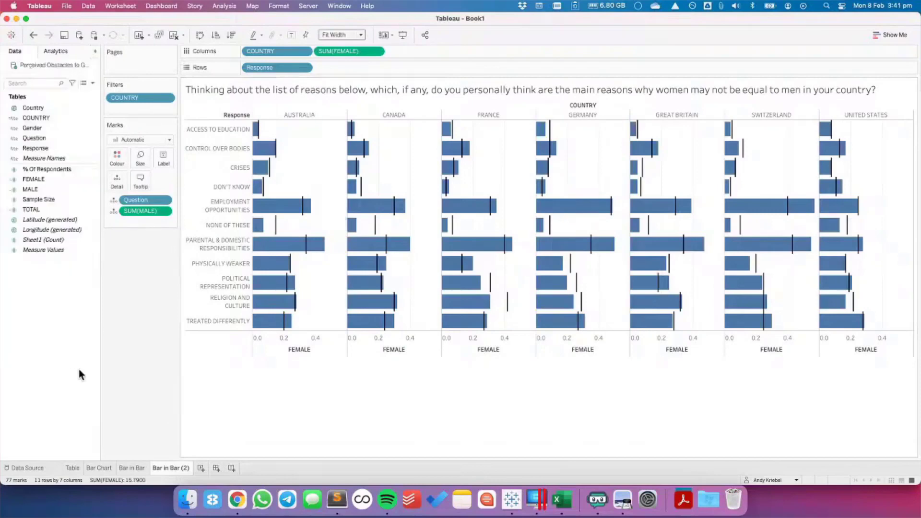
right_click(65, 354)
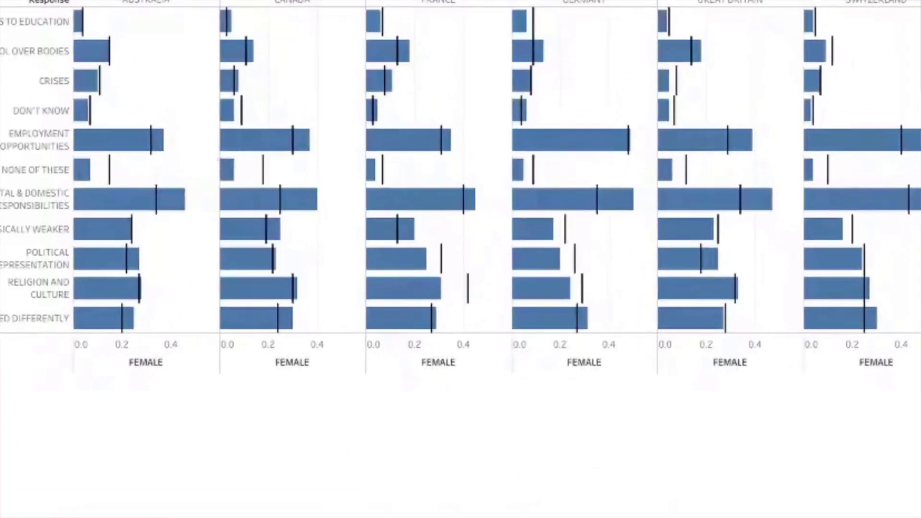
click(92, 221)
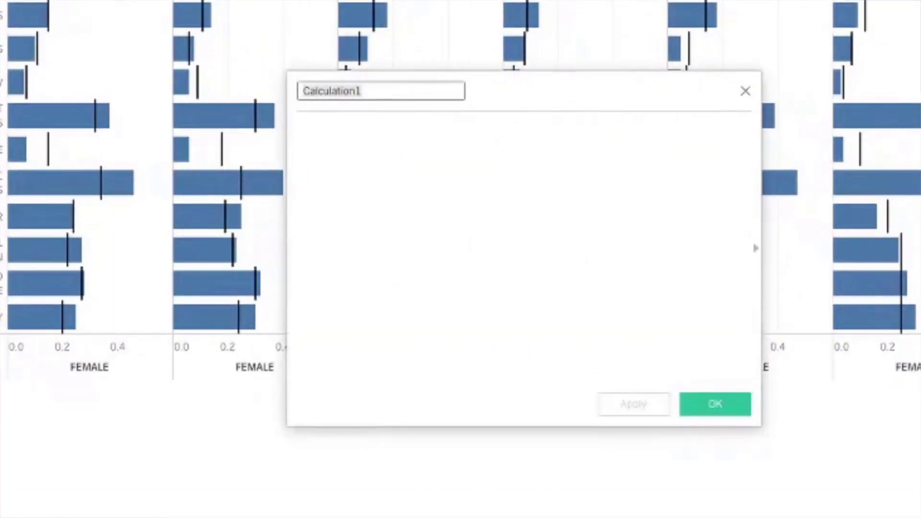
text(F)
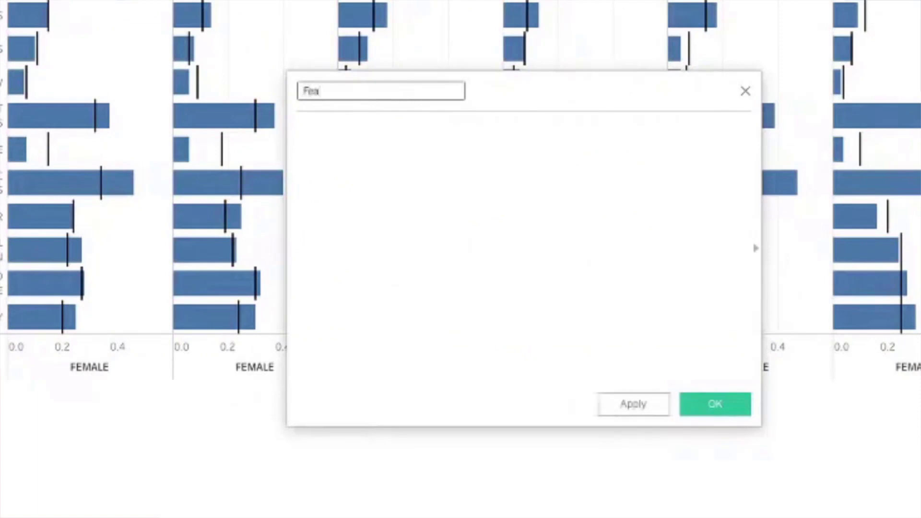
text(emale)
text( ?> ka)
key(BackSpace)
key(BackSpace)
text(> M)
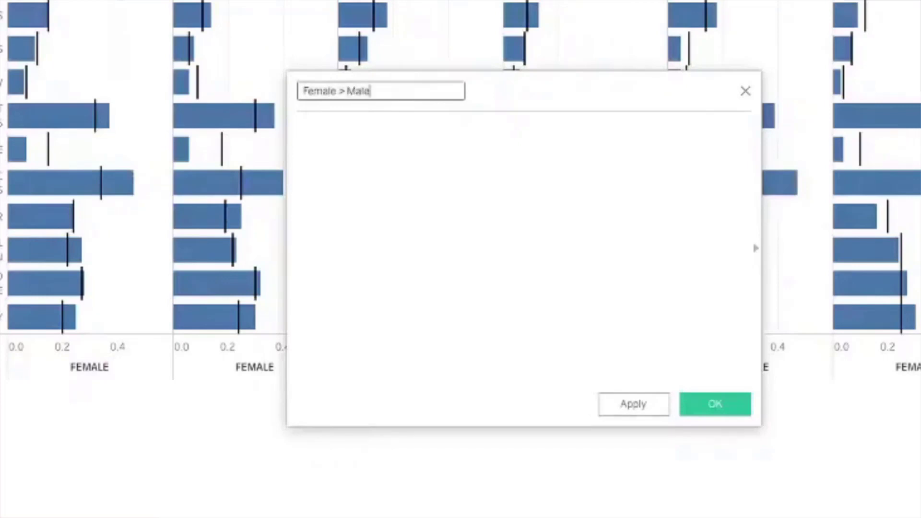
drag(5, 144, 390, 199)
text(>)
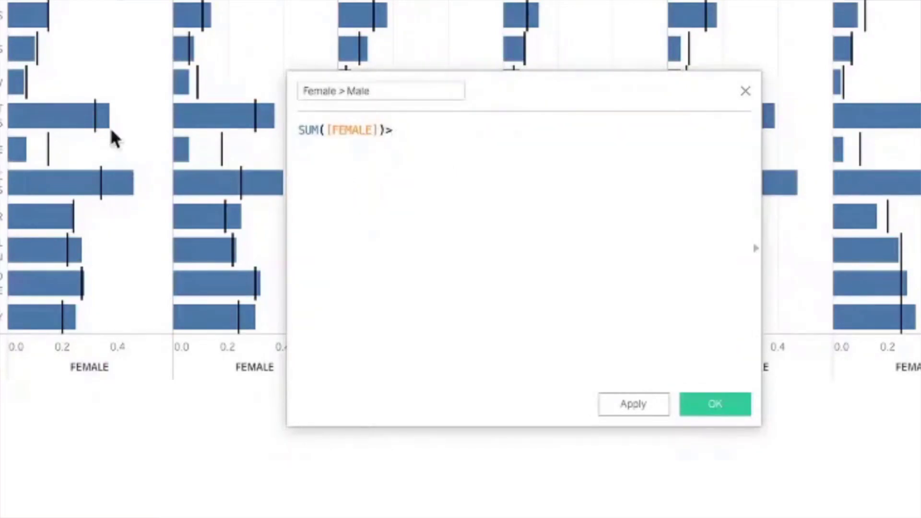
drag(393, 129, 302, 131)
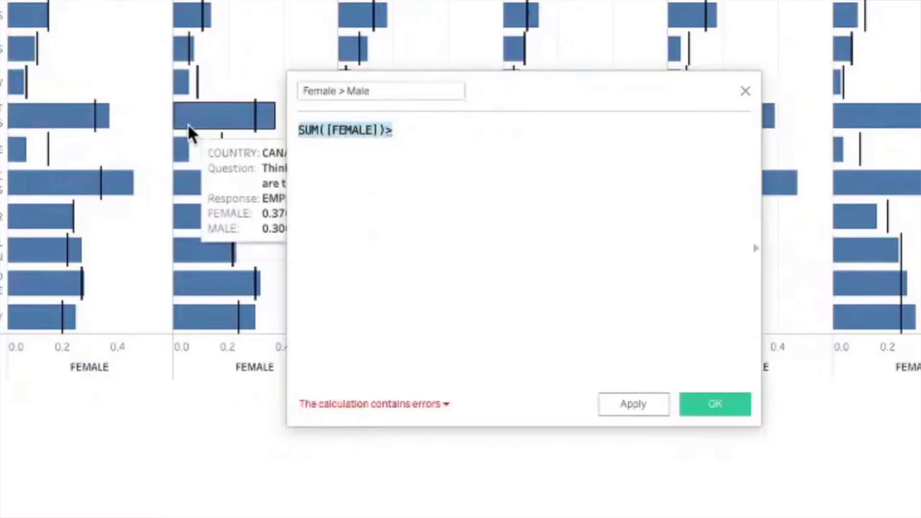
Step: Enter [FEMALE]>[MALE] as the formula of the Female > Male field
text(Fema)
key(Return)
text(>)
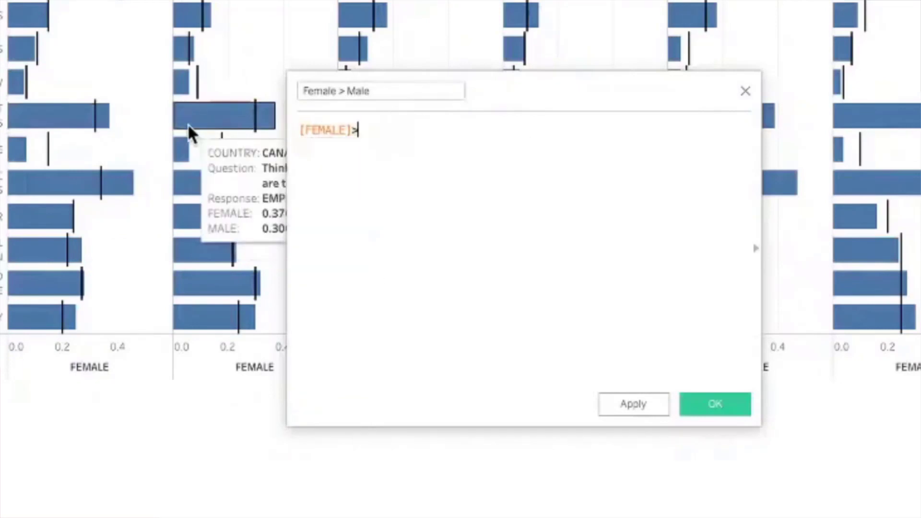
text(mal)
key(Return)
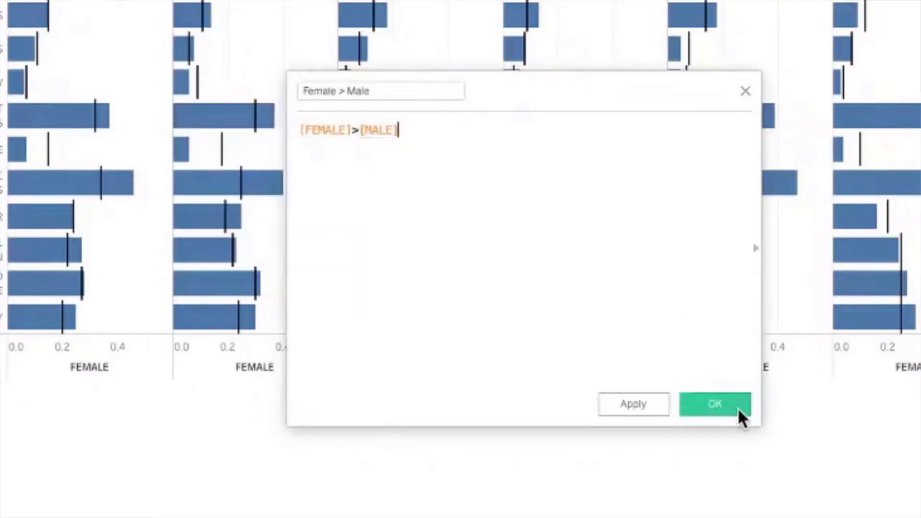
Step: Wrap both fields in SUM so the formula reads SUM([FEMALE])>SUM([MALE]), and save the calculated field
click(300, 130)
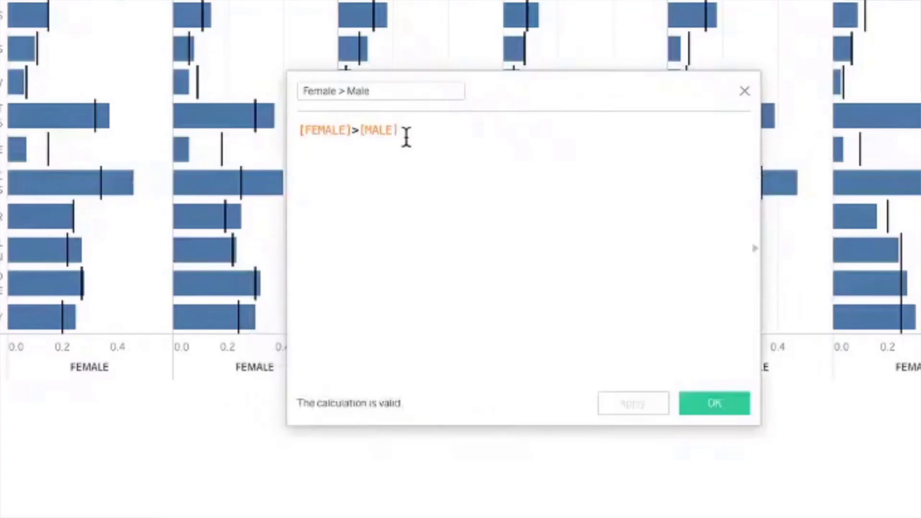
text(SUM)
key(Return)
key(Right)
key(Right)
key(Right)
key(Right)
key(Right)
key(Right)
key(Right)
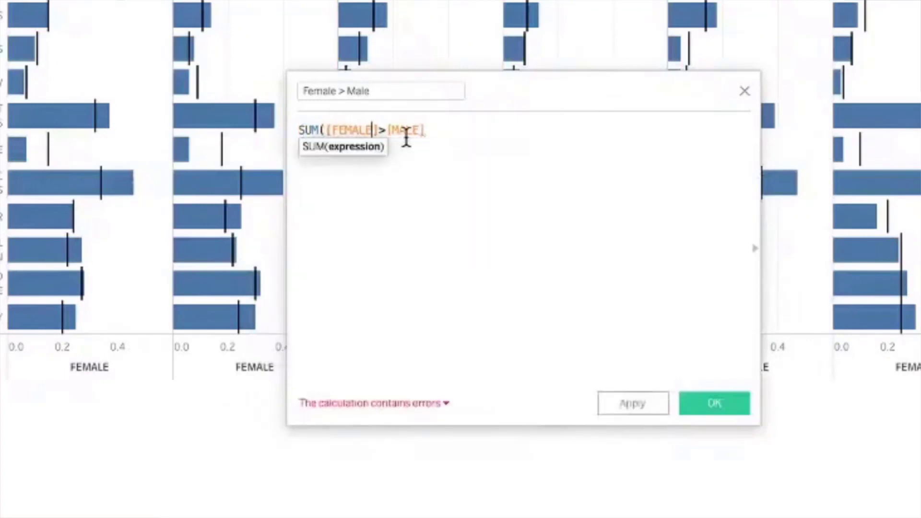
text())
key(Right)
text(SUM)
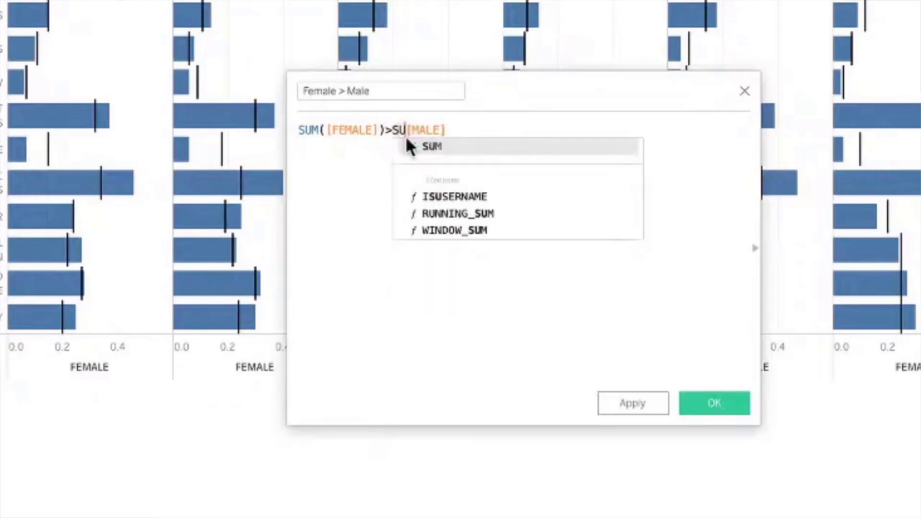
key(Return)
key(End)
text())
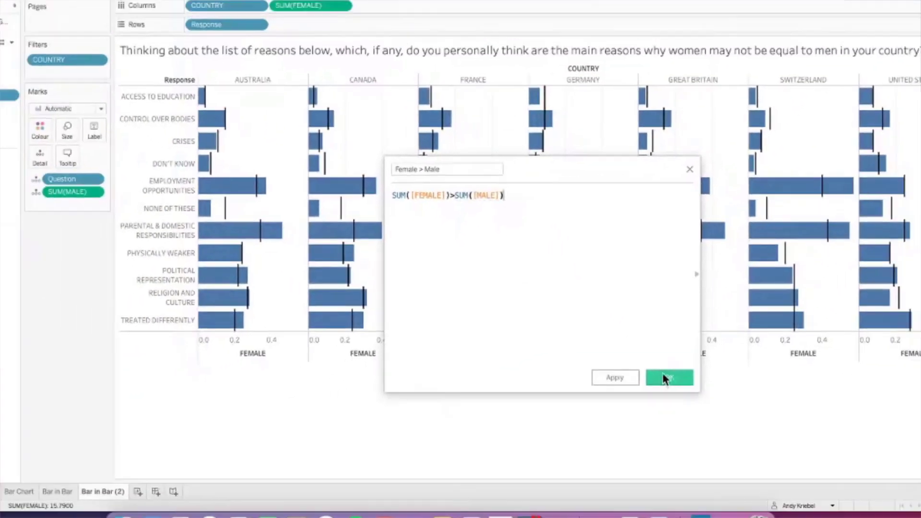
click(663, 375)
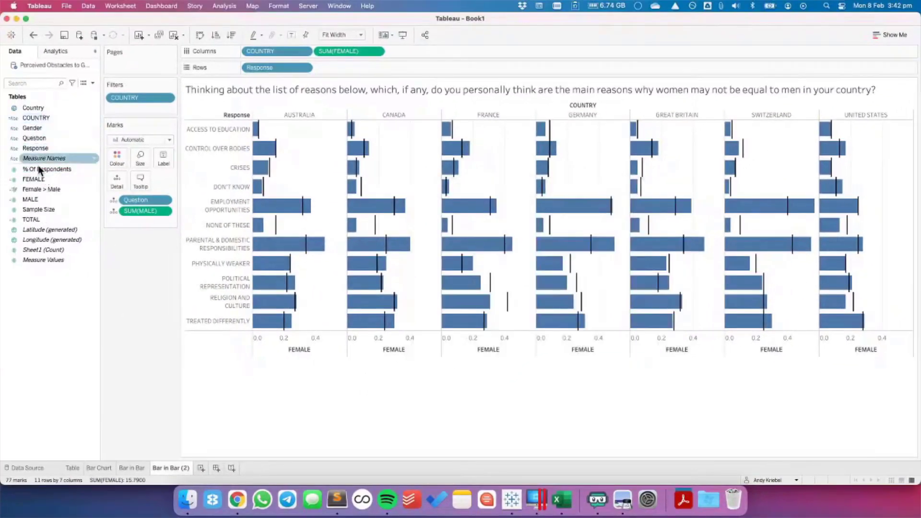
Step: Colour the bars by the Female > Male field
drag(38, 189, 117, 155)
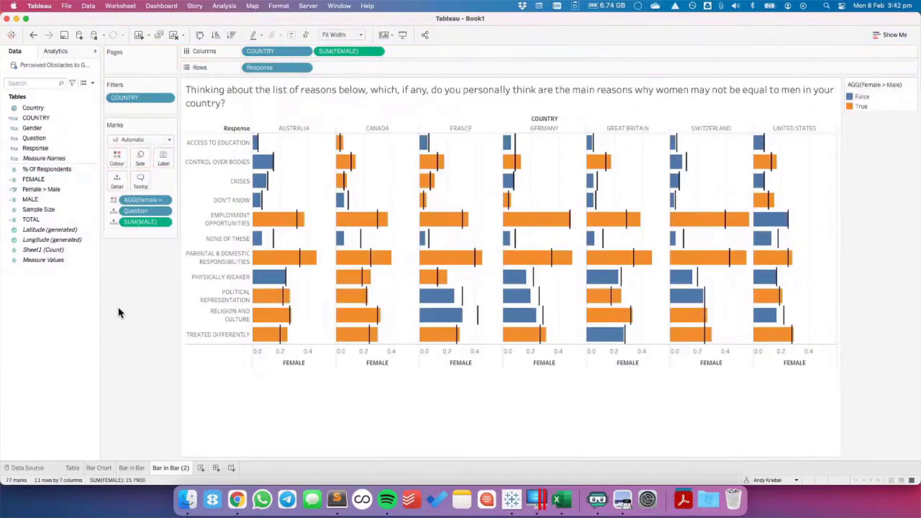
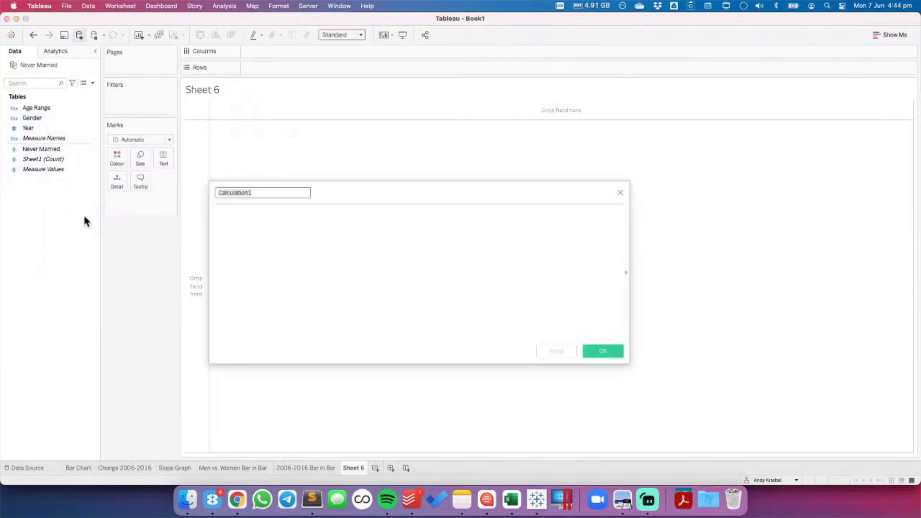
Step: Name the new calculated field 2006 and enter the formula INT([Year]=2006)*[Never Married]
text(2006)
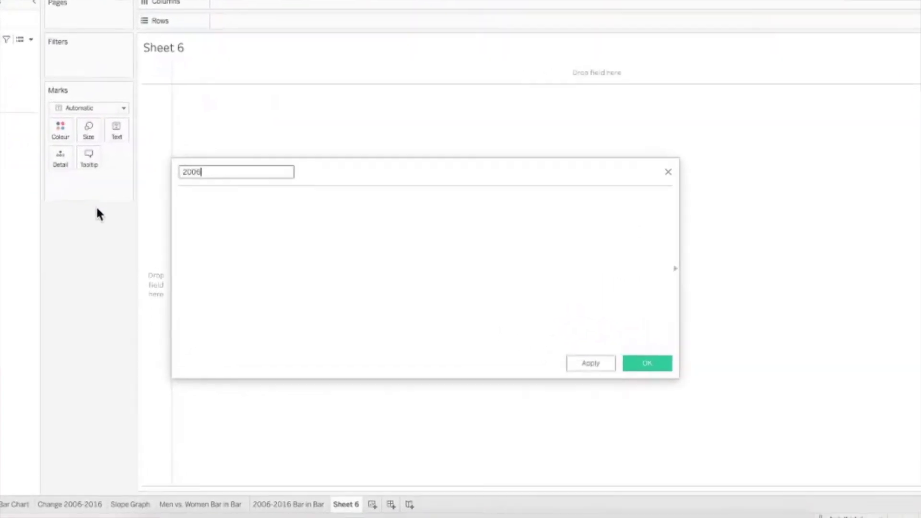
key(Tab)
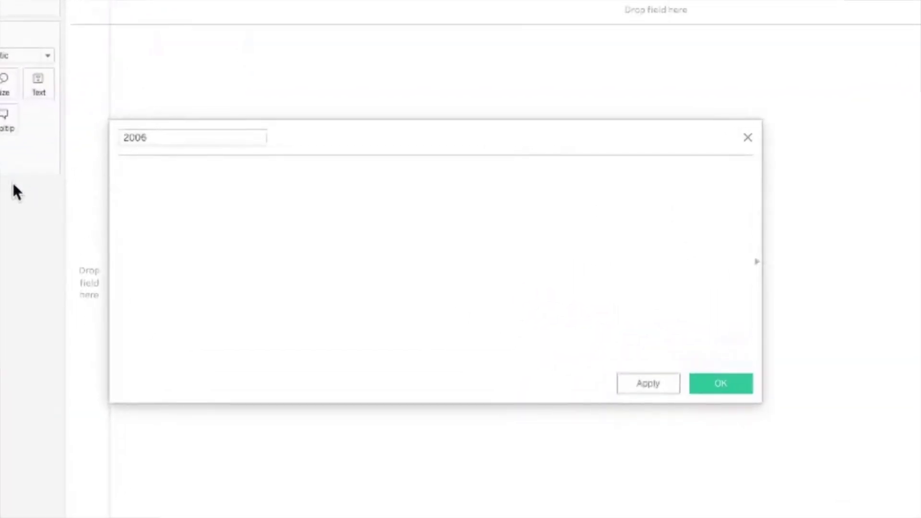
text(INT()
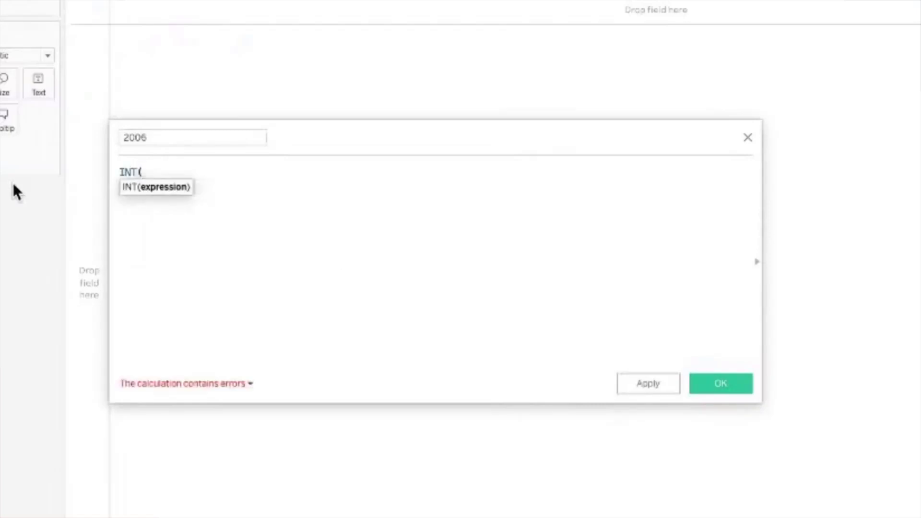
text([Year]=2)
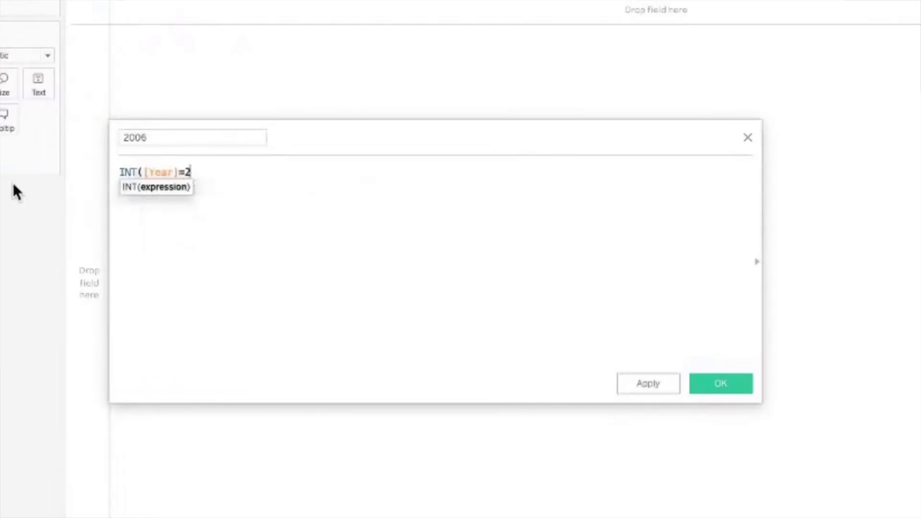
text(006))
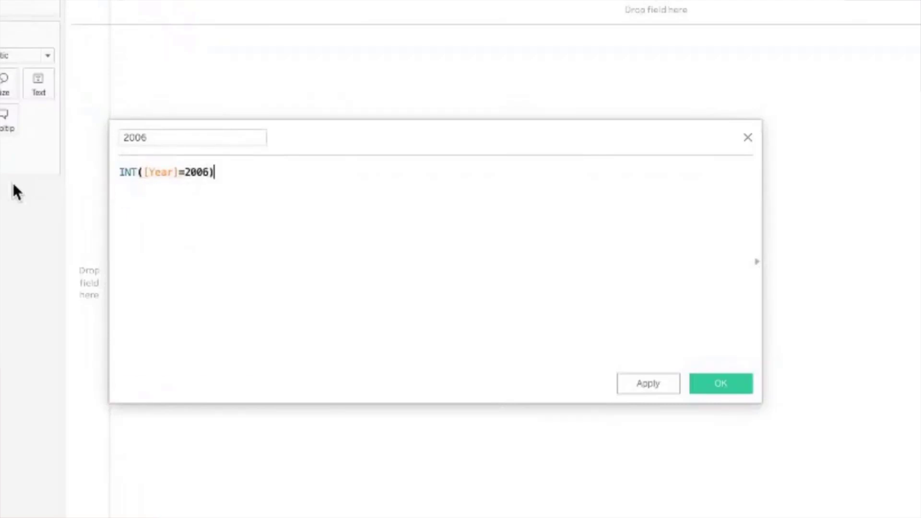
text(*)
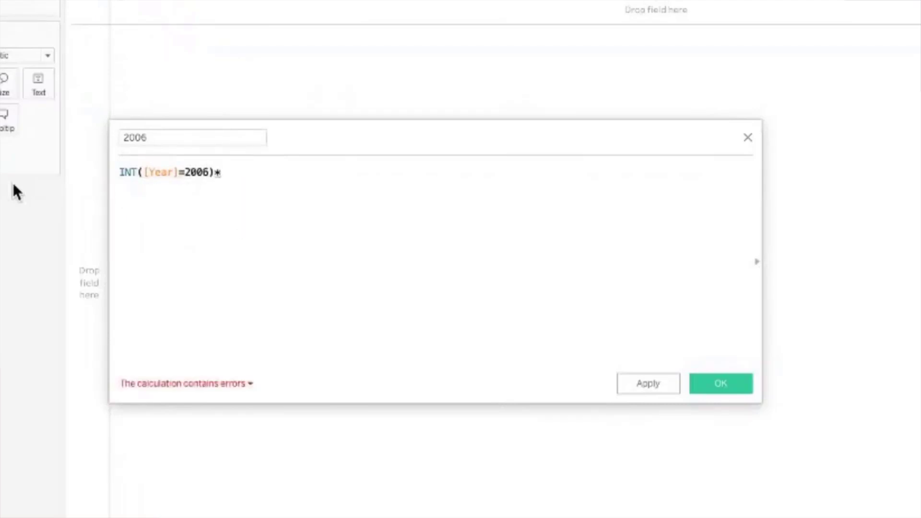
text([Never Married])
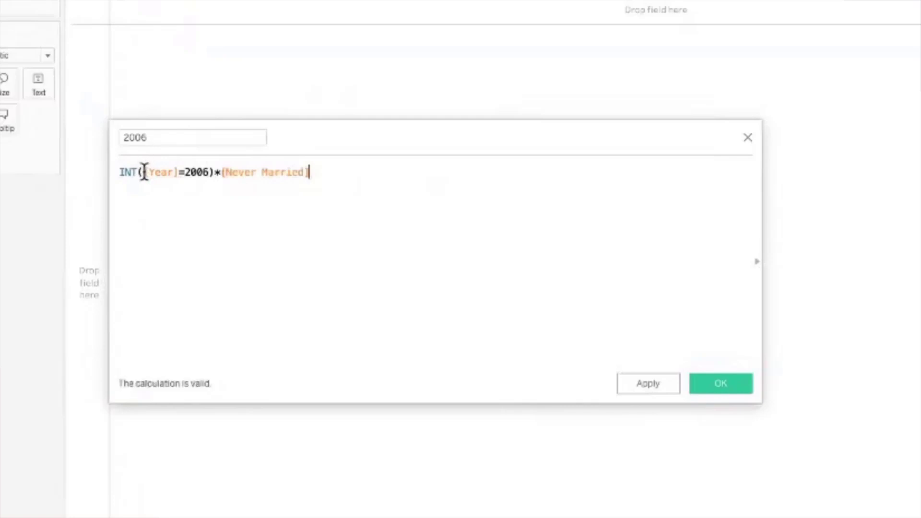
drag(144, 171, 211, 173)
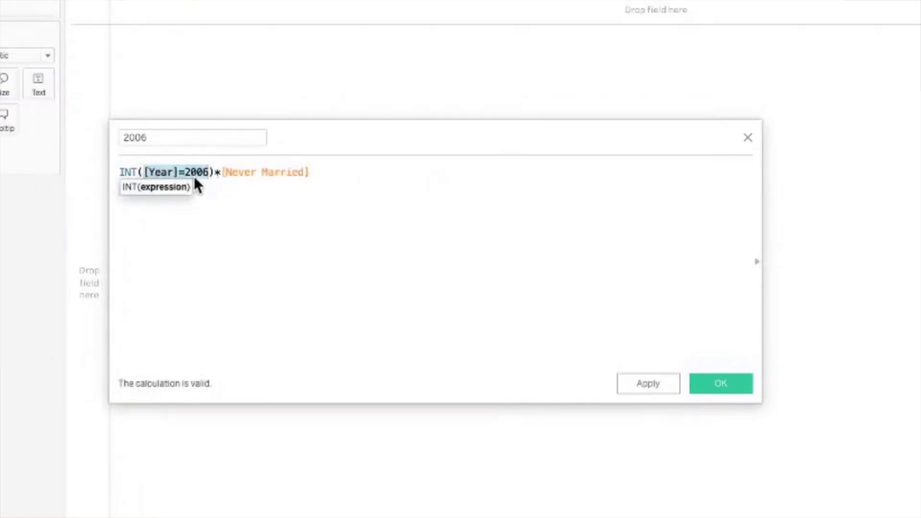
double_click(119, 172)
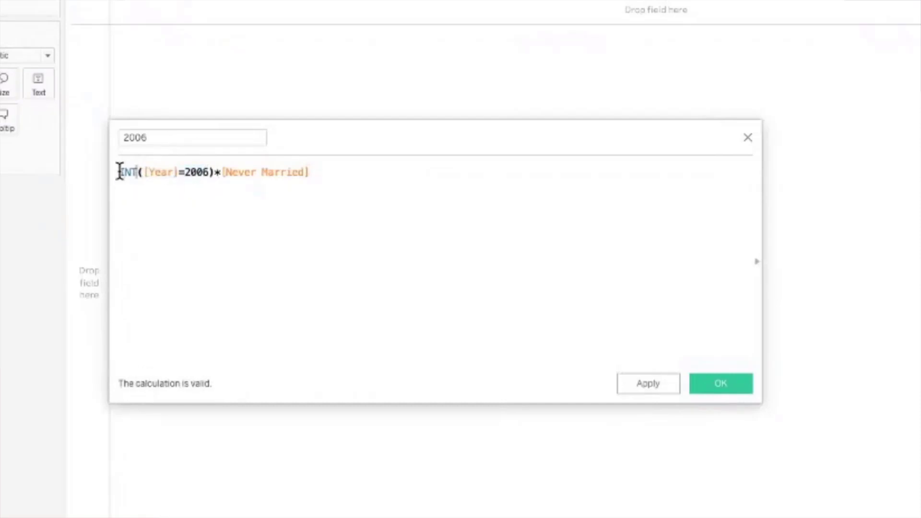
drag(119, 172, 215, 172)
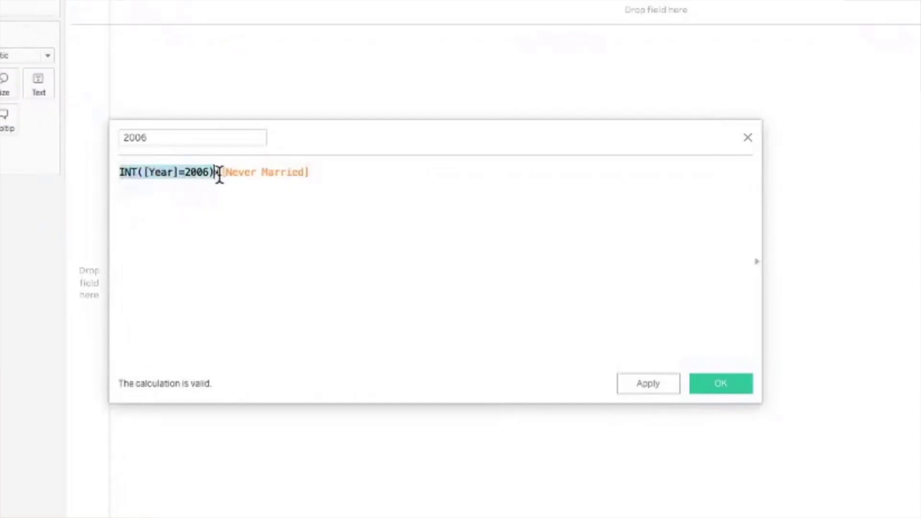
click(246, 204)
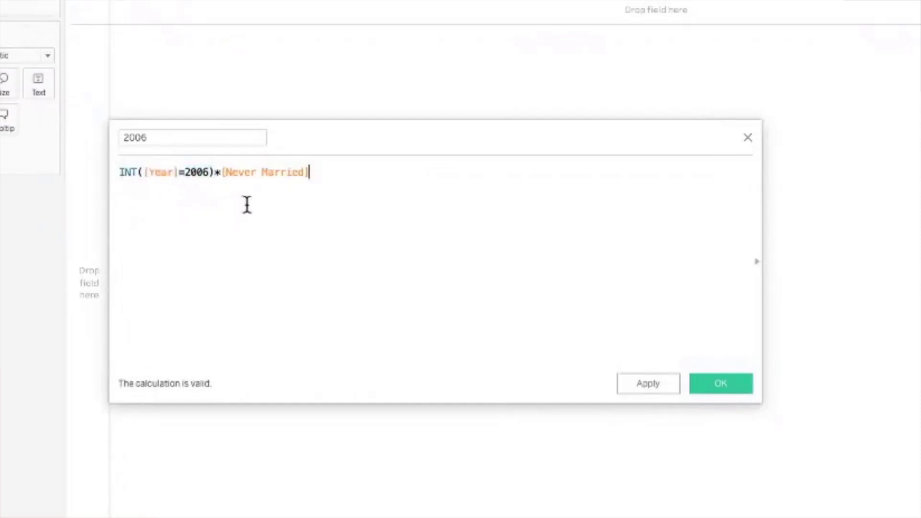
drag(214, 172, 305, 173)
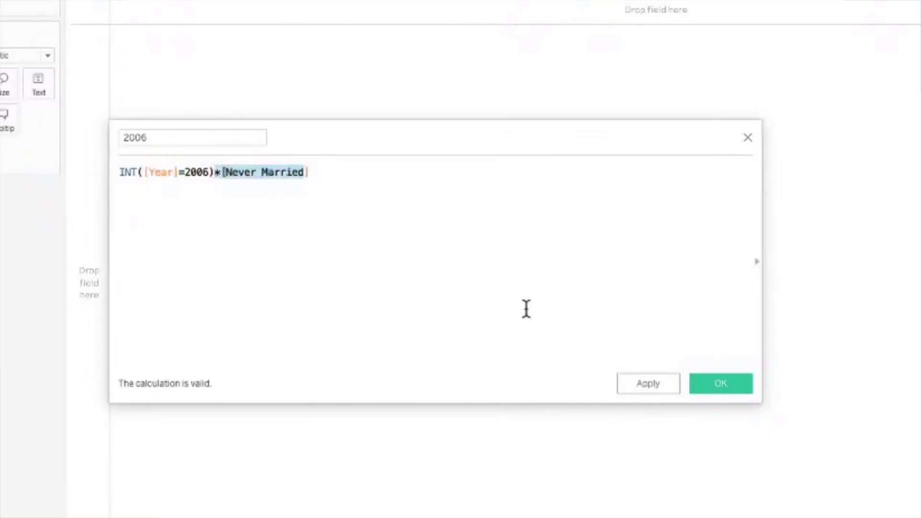
click(480, 274)
Step: Save the 2006 calculated field and open its options in the field list
click(724, 386)
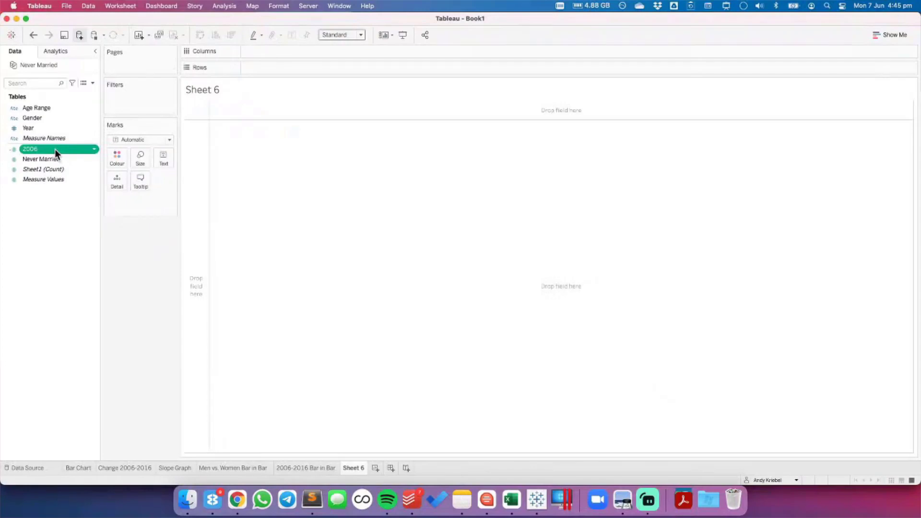
right_click(55, 148)
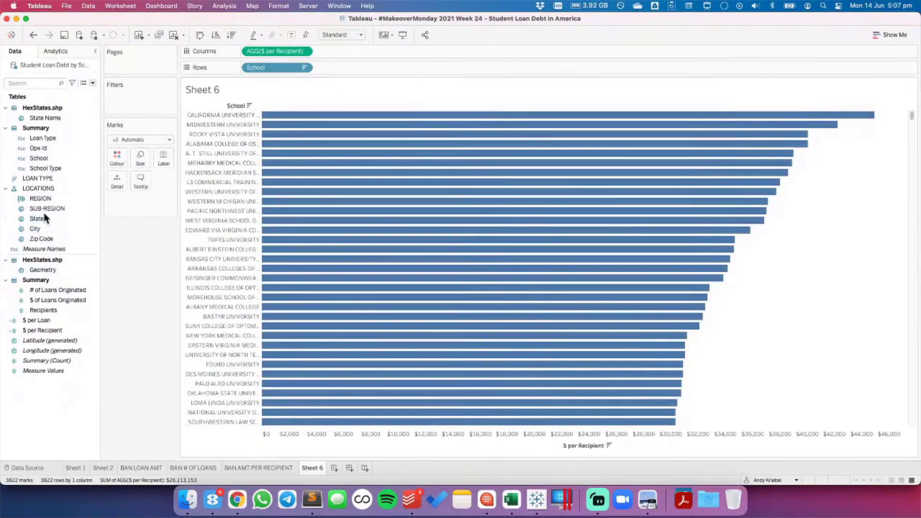
Step: Add Ope Id before School on the rows and sort it in descending order by the $ per Recipient field
drag(47, 147, 245, 68)
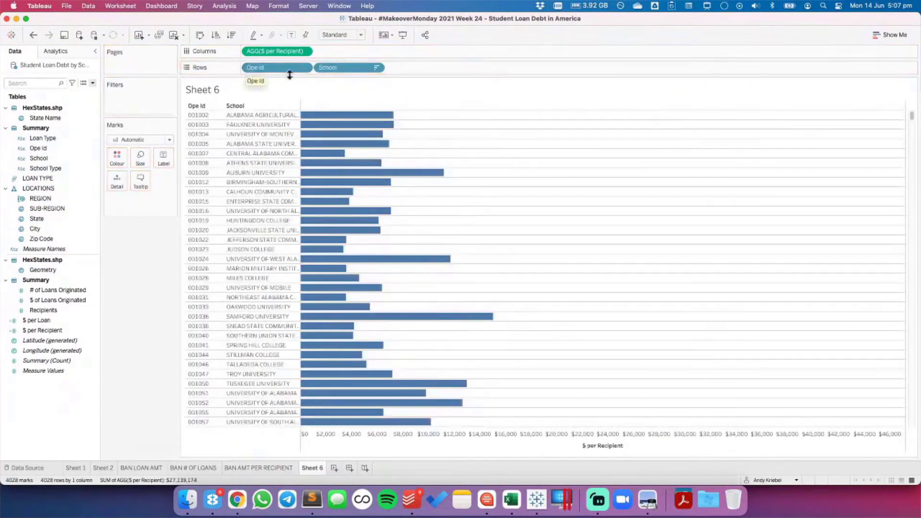
click(303, 67)
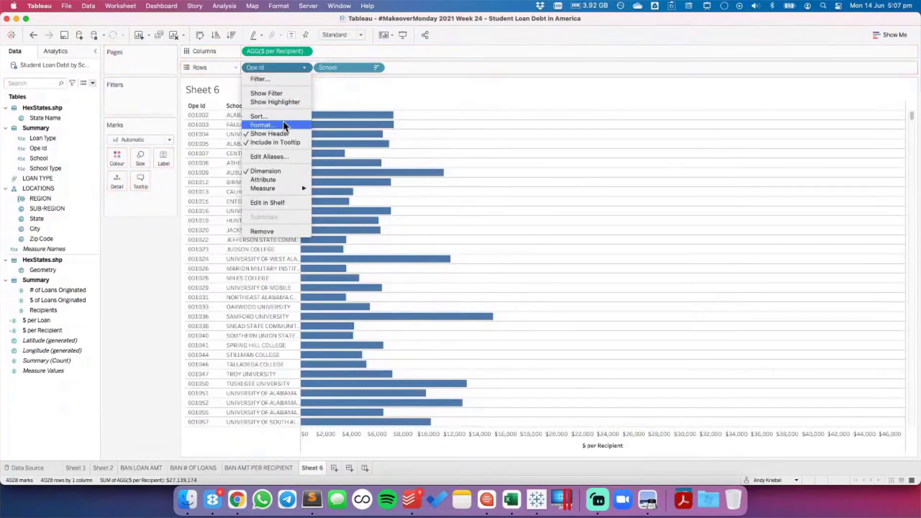
key(Escape)
mouse_move(342, 241)
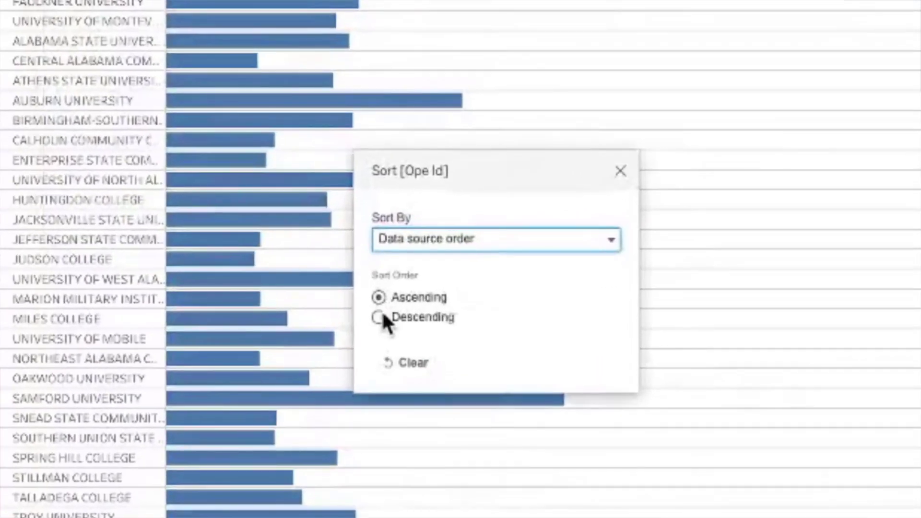
click(405, 279)
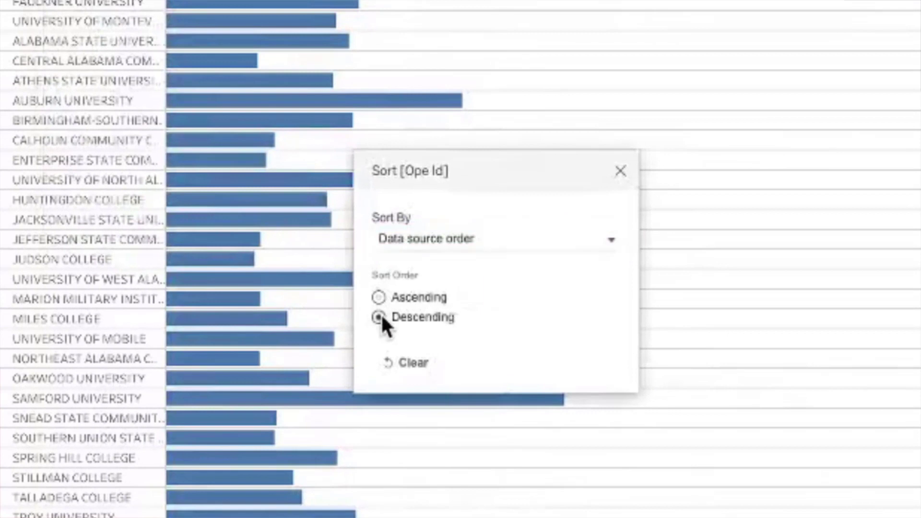
click(440, 237)
click(433, 289)
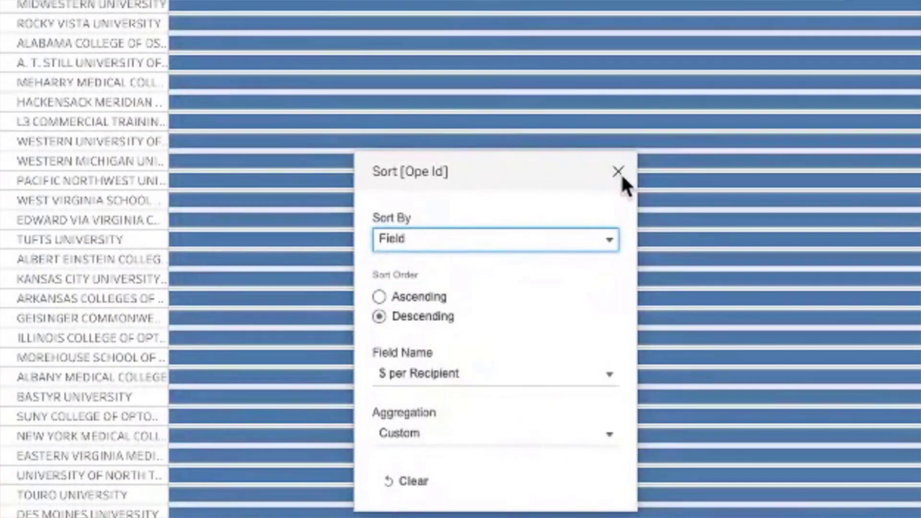
click(620, 171)
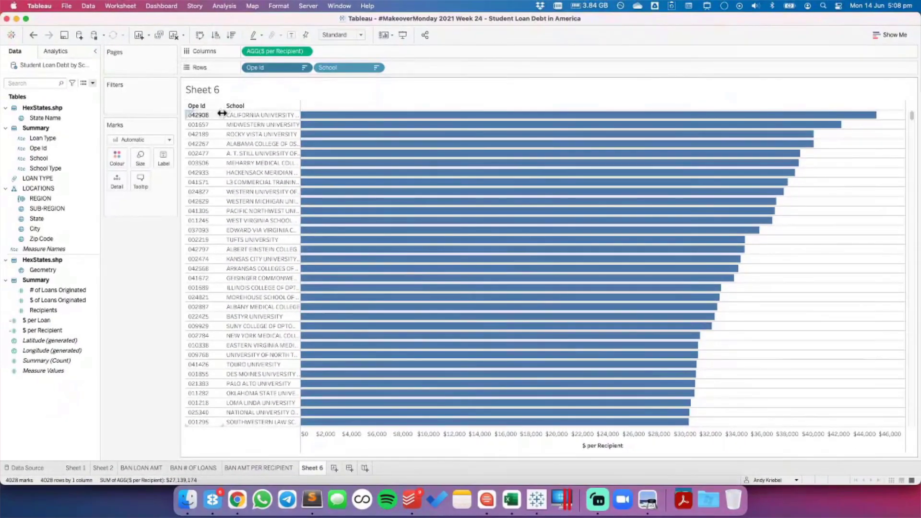
Step: Hide the Ope Id header while keeping the field on the rows
click(302, 68)
click(281, 142)
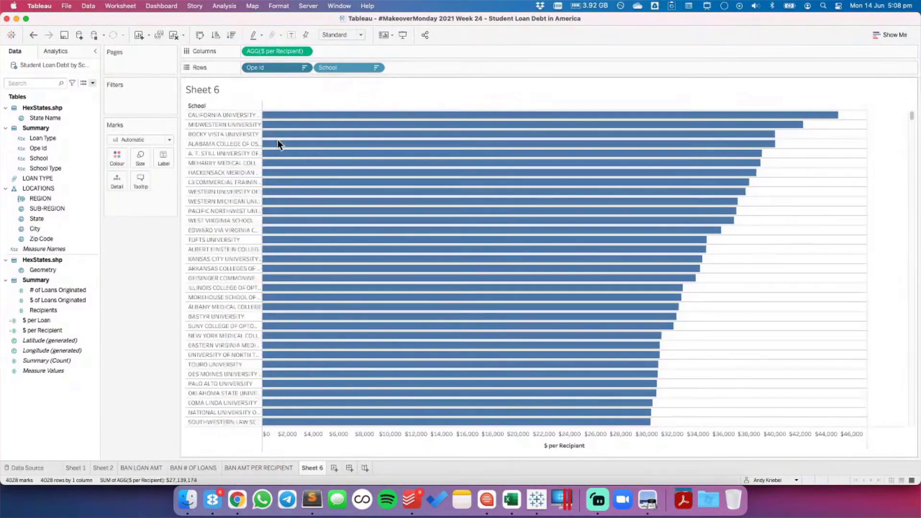
right_click(799, 231)
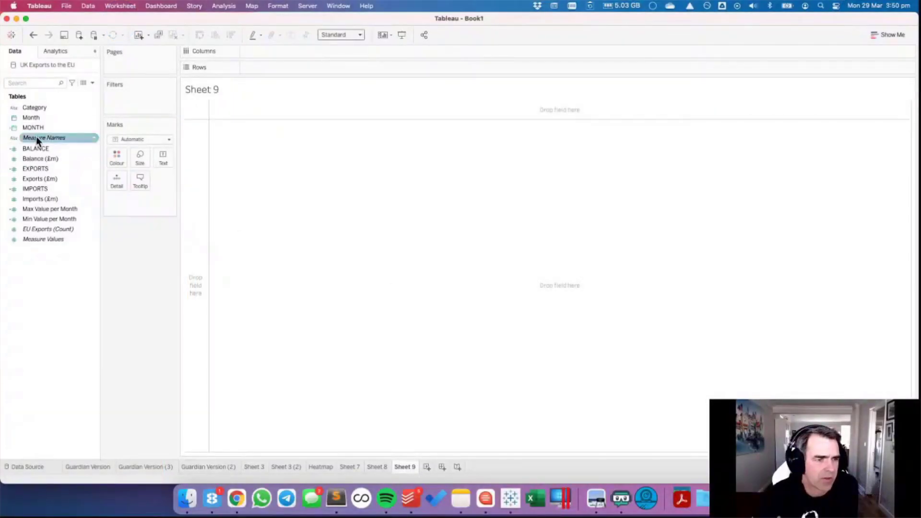
Step: Place the continuous MONTH field on the columns of Sheet 9 and set the mark type to Line
drag(32, 127, 276, 52)
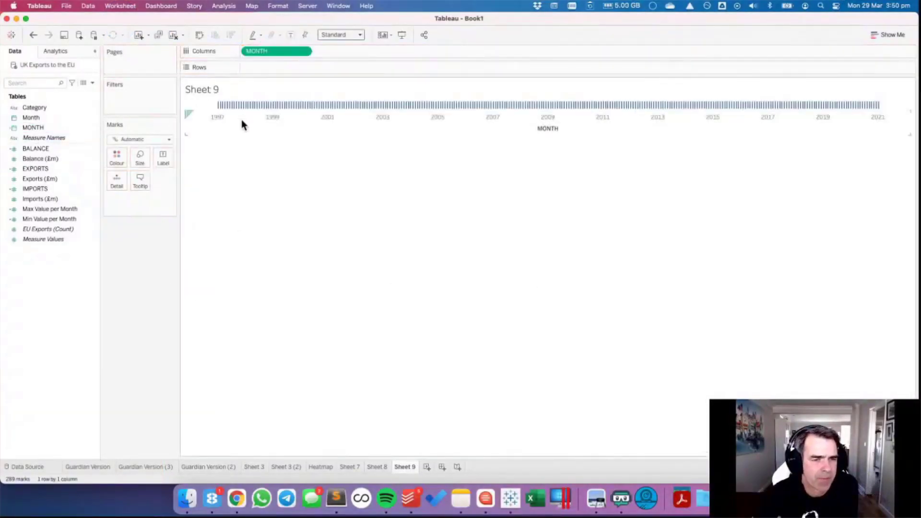
click(139, 139)
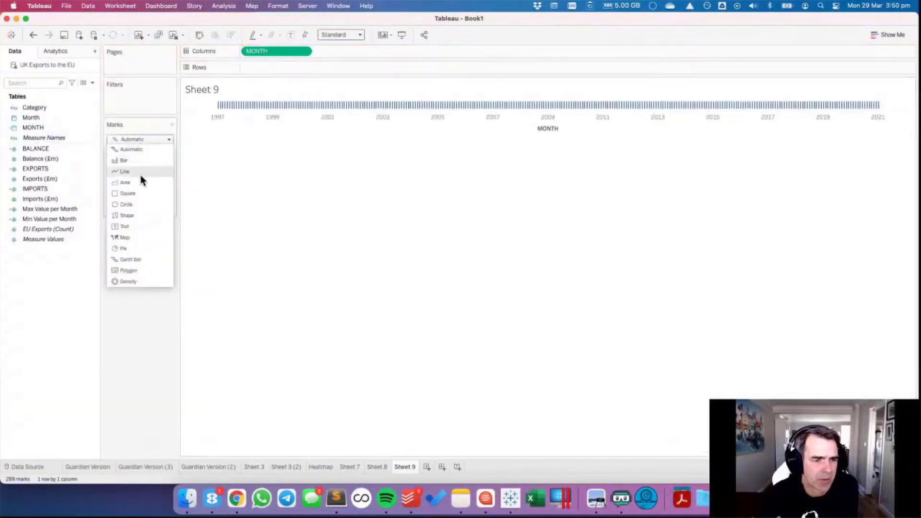
click(136, 206)
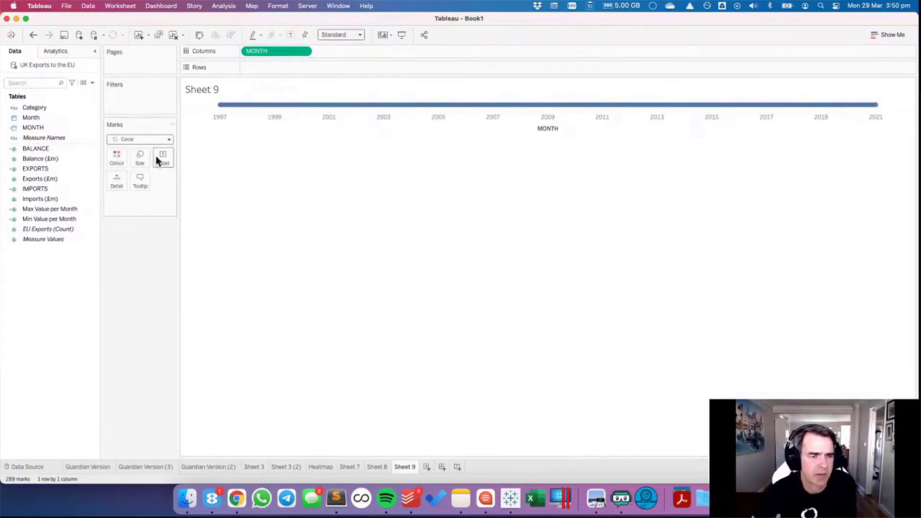
click(139, 139)
click(140, 171)
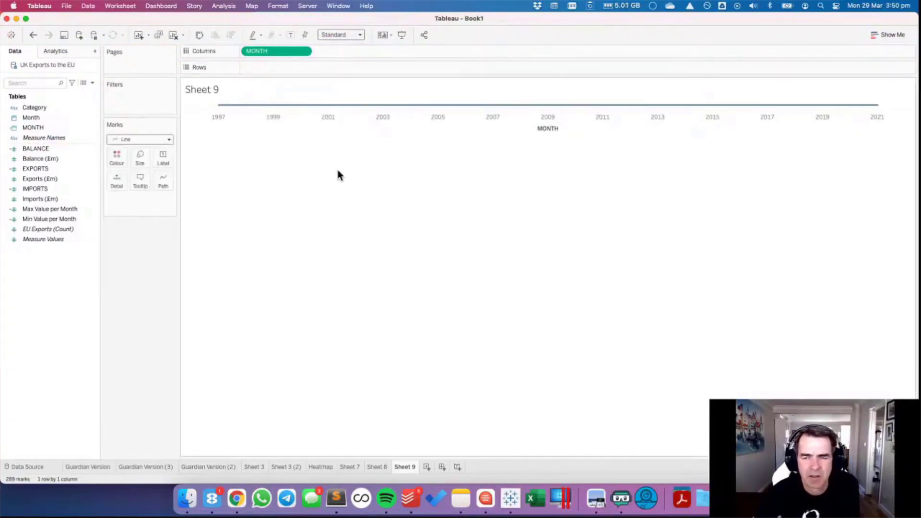
Step: Create a set from the MONTH field with the months from January 1997 through March 2011 as members
right_click(44, 129)
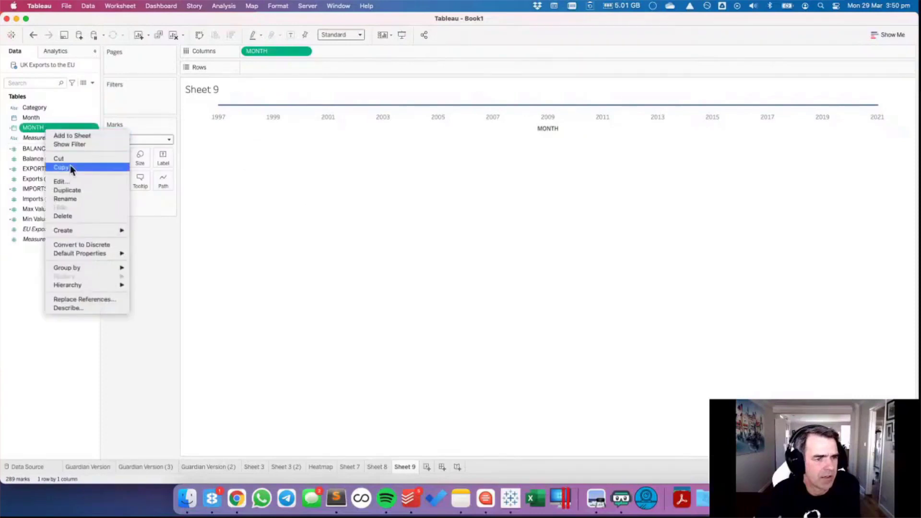
mouse_move(90, 230)
click(150, 249)
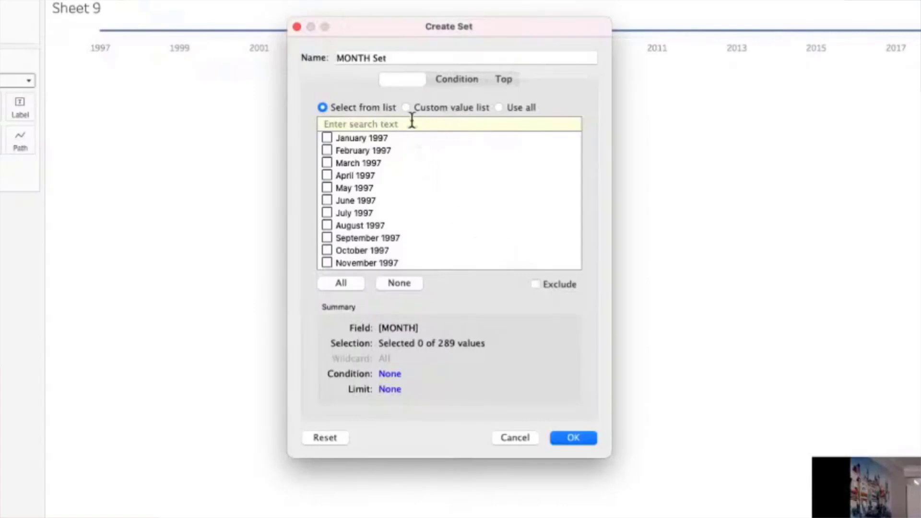
scroll(364, 234, down, 10)
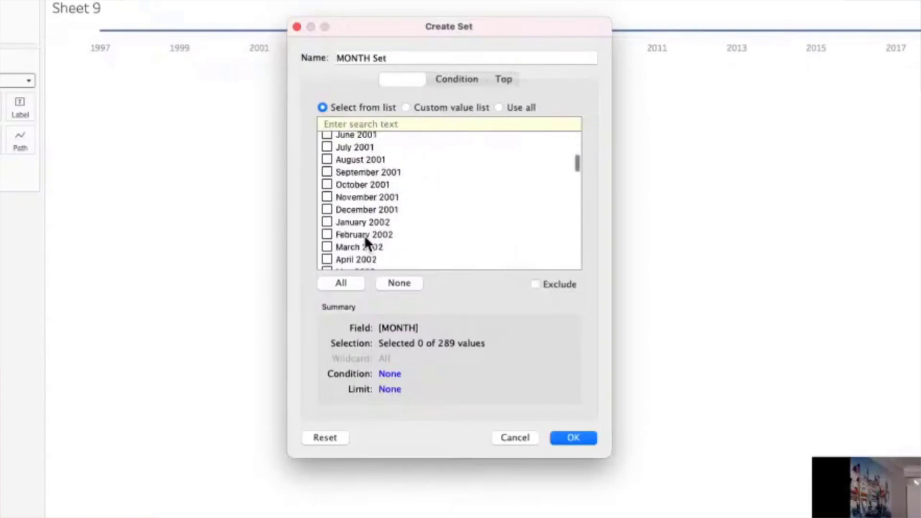
click(327, 222)
scroll(377, 240, down, 20)
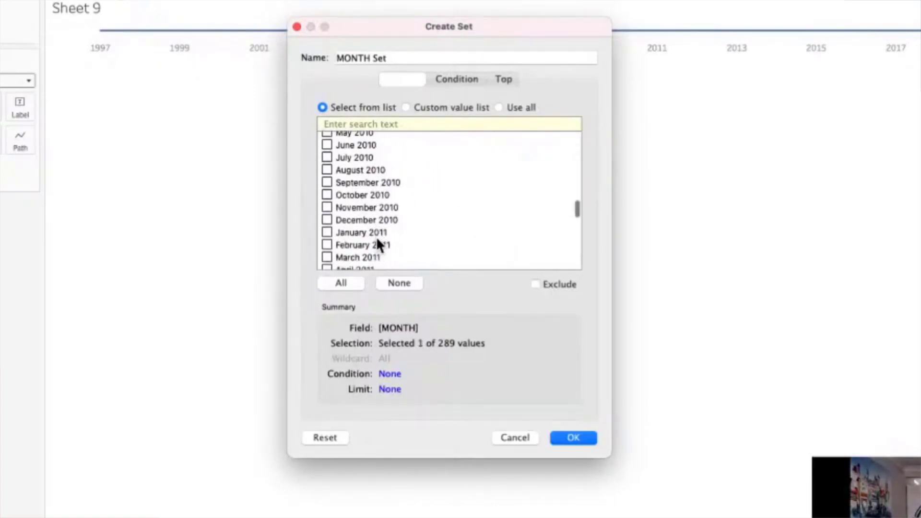
shift+click(360, 238)
click(327, 239)
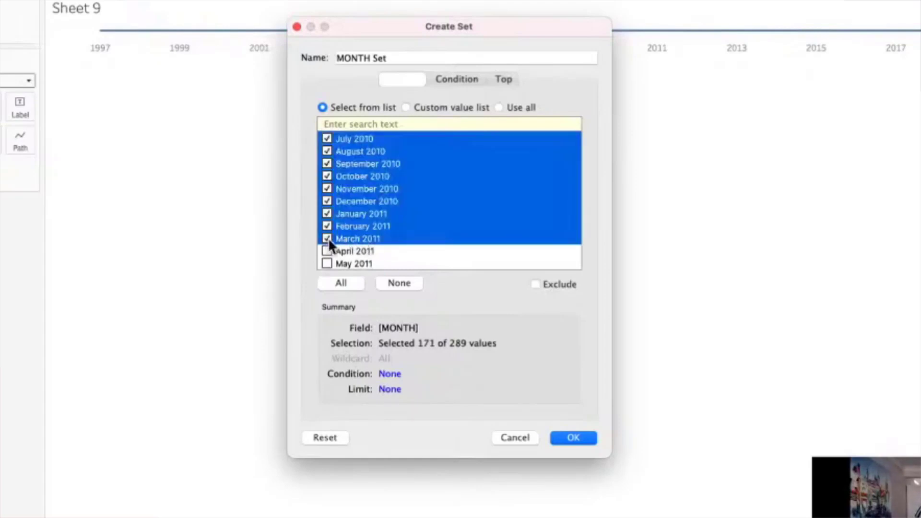
click(574, 437)
drag(143, 199, 131, 261)
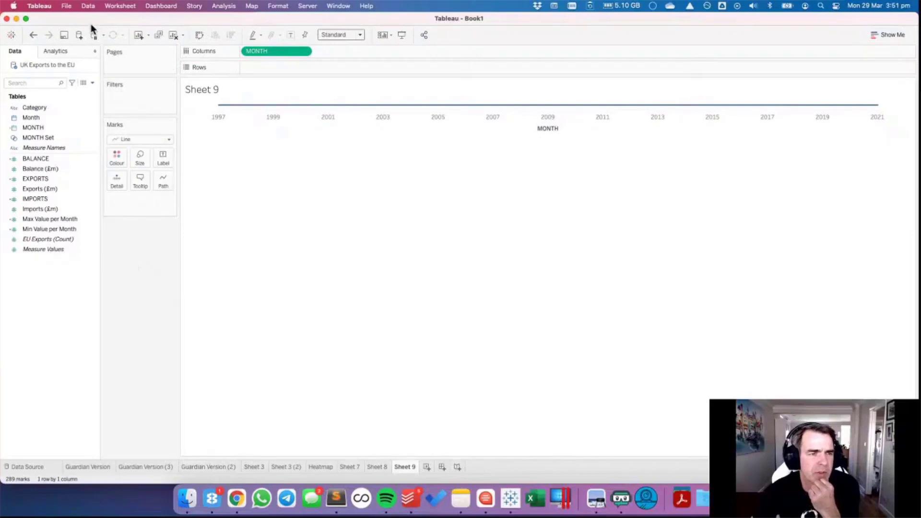
Step: Add a set action named Update Months Set that runs on select from Sheet 9 and keeps set values when the selection clears
click(124, 8)
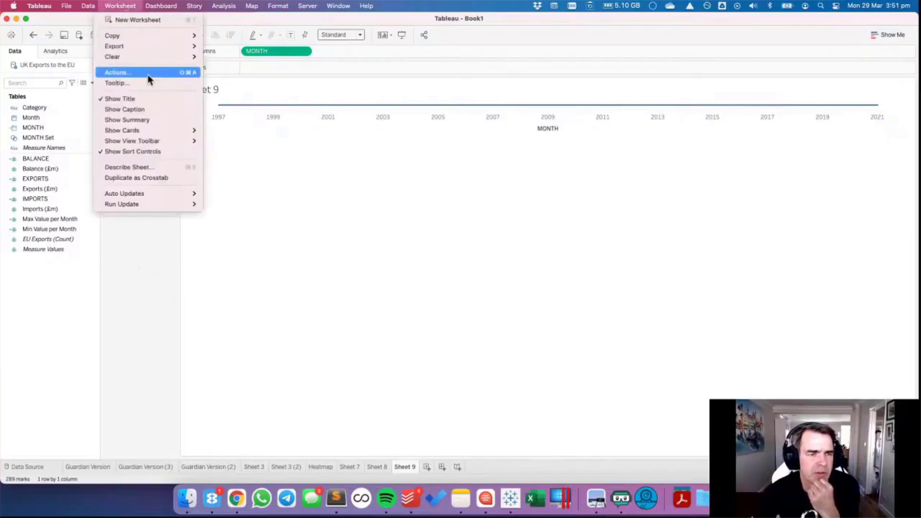
click(148, 72)
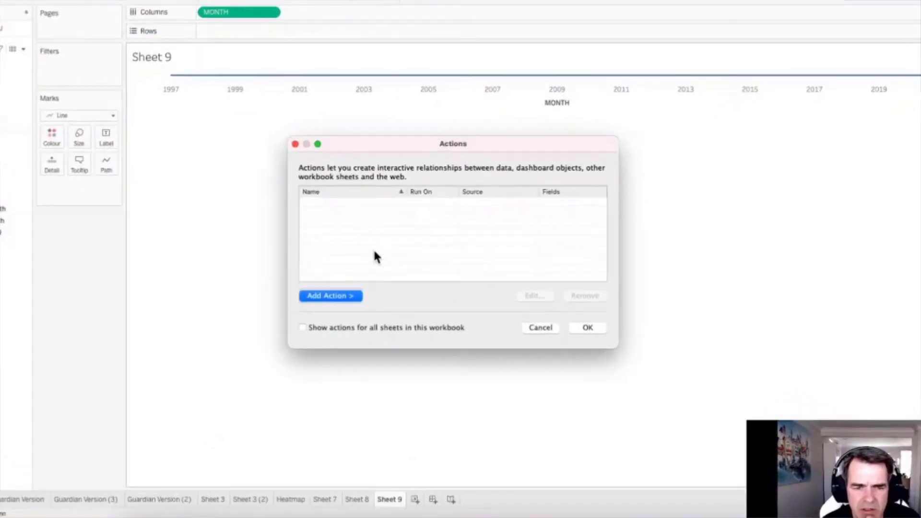
click(379, 275)
click(398, 374)
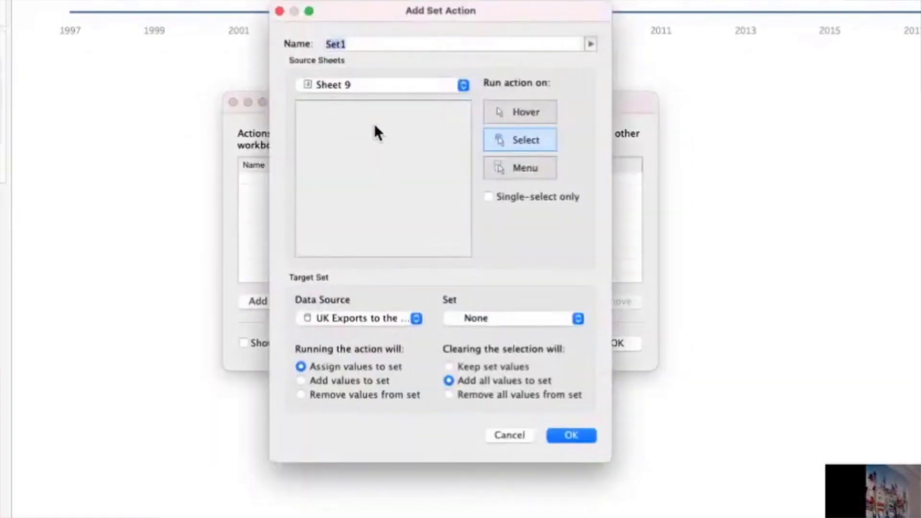
text(Update Months)
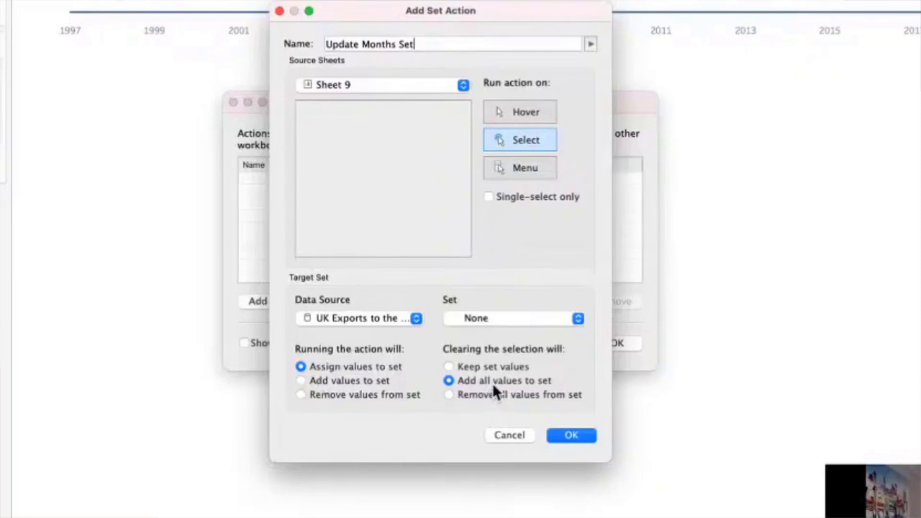
click(449, 367)
click(563, 434)
click(614, 343)
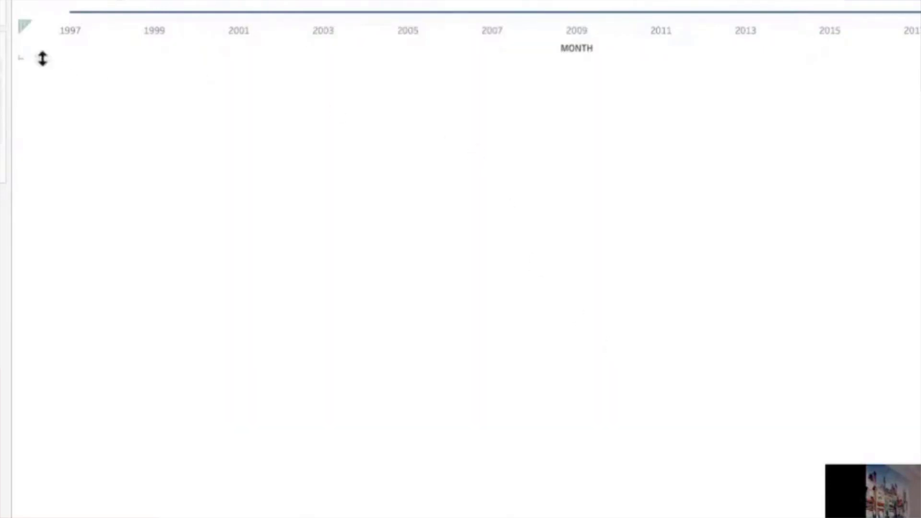
Step: Edit the Update Months Set action so that its target set is MONTH Set
click(1, 1)
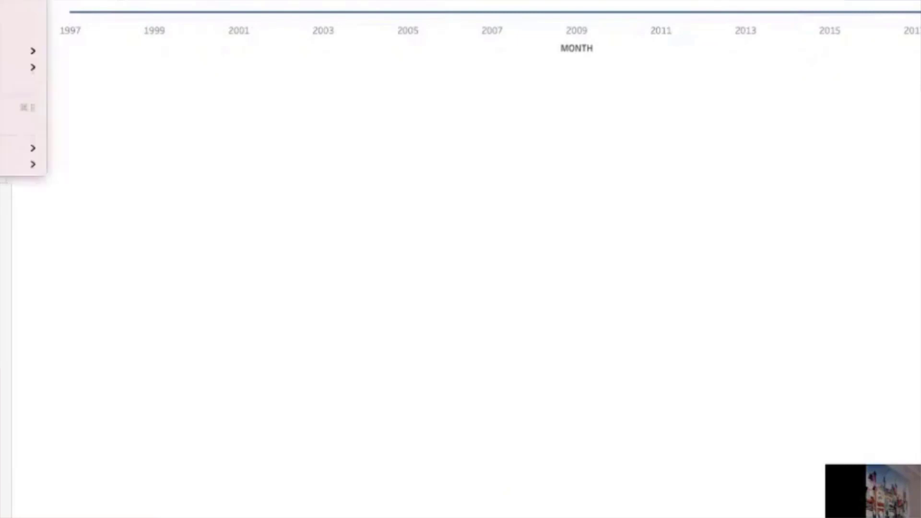
click(1, 1)
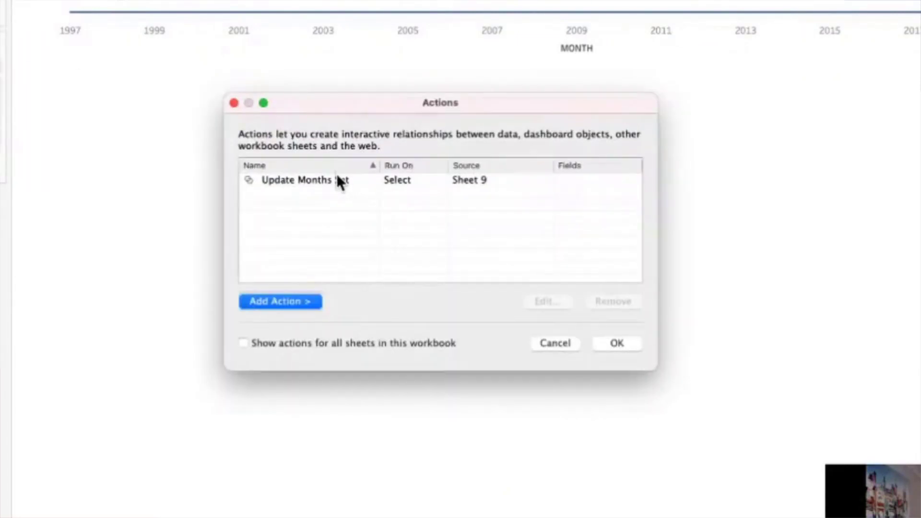
double_click(339, 181)
click(493, 319)
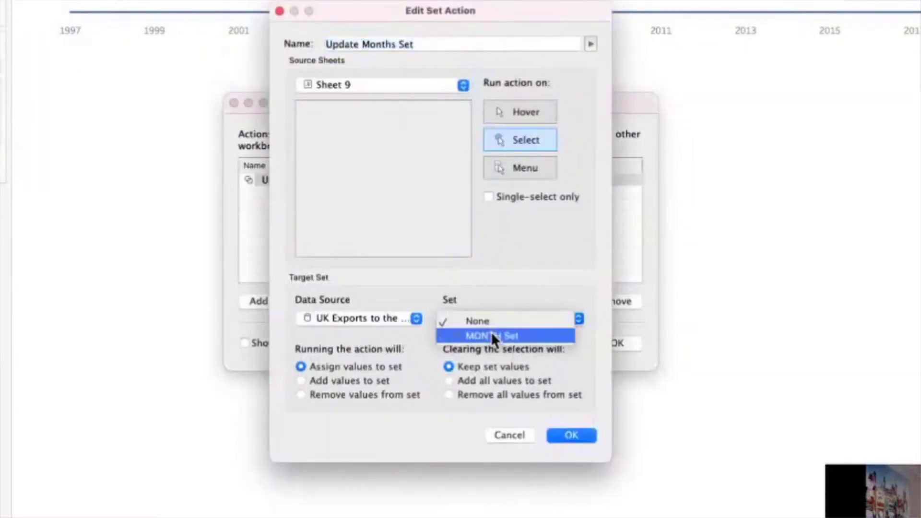
click(490, 335)
click(570, 435)
click(612, 342)
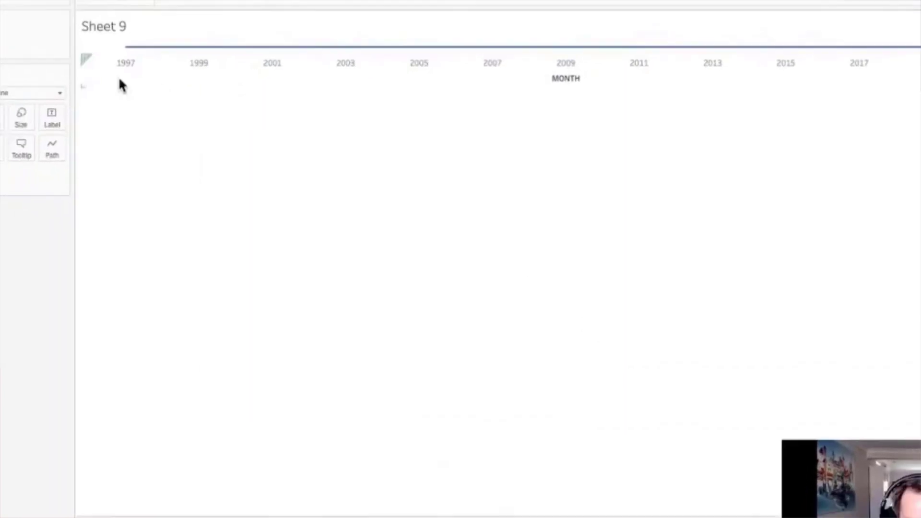
Step: Select the months from November 2007 through May 2009 on the timeline to run the set action
click(36, 127)
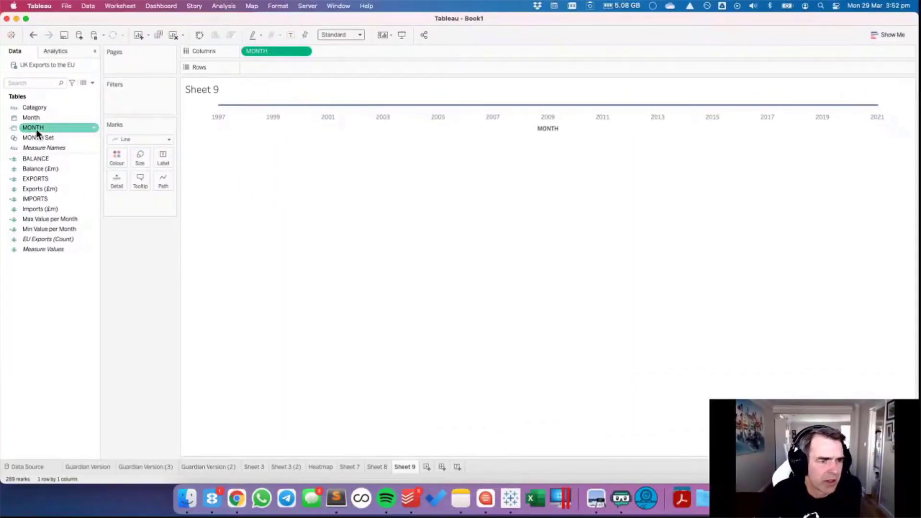
click(33, 117)
click(583, 72)
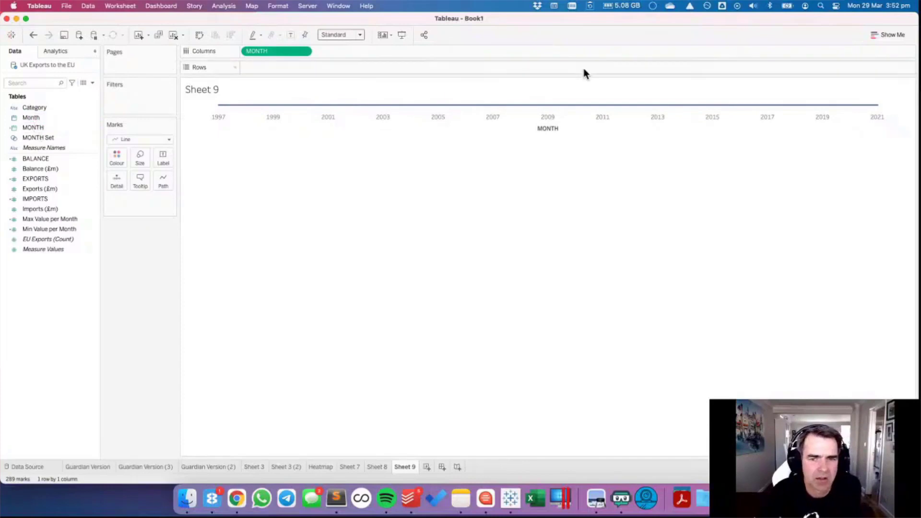
drag(524, 104, 557, 110)
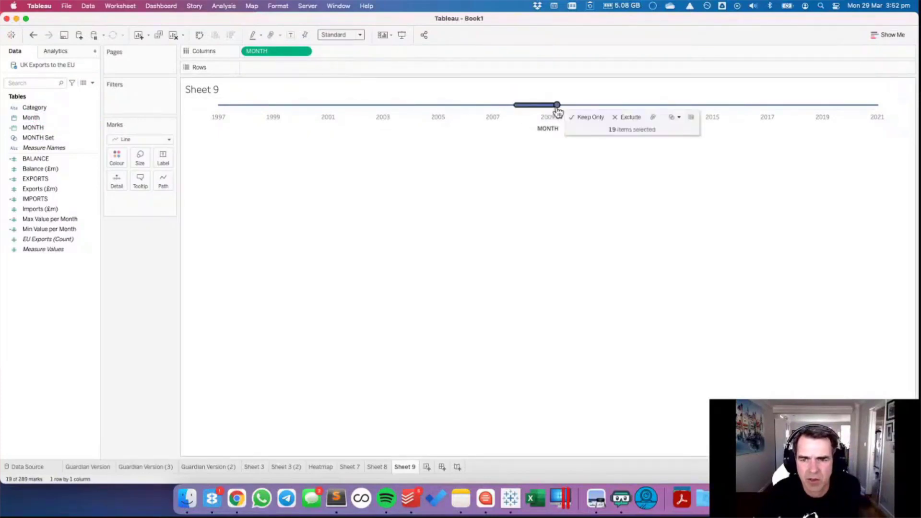
Step: Review the full list of members in MONTH Set, and clear the selection on the timeline
right_click(34, 139)
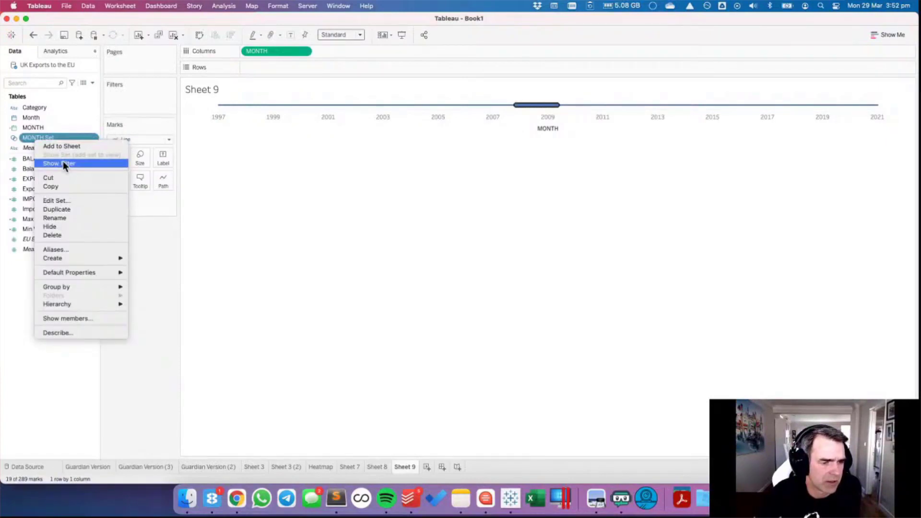
click(69, 317)
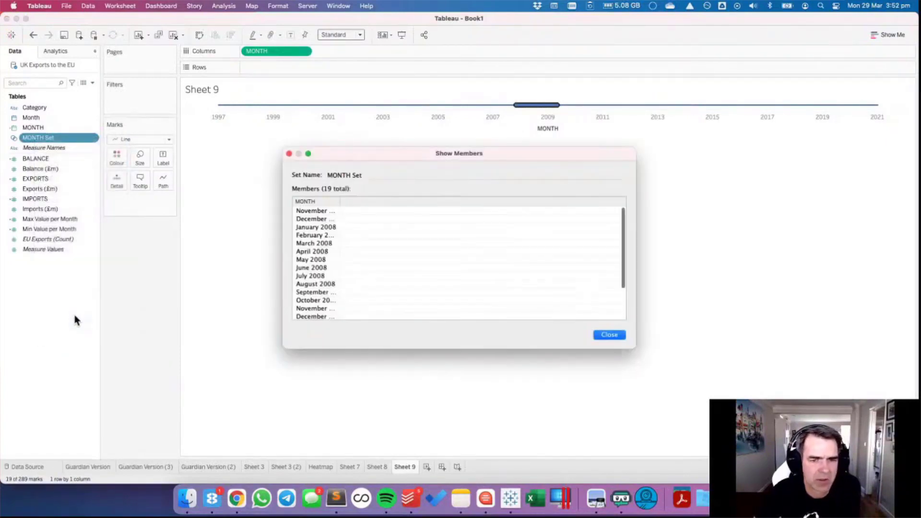
drag(339, 203, 408, 203)
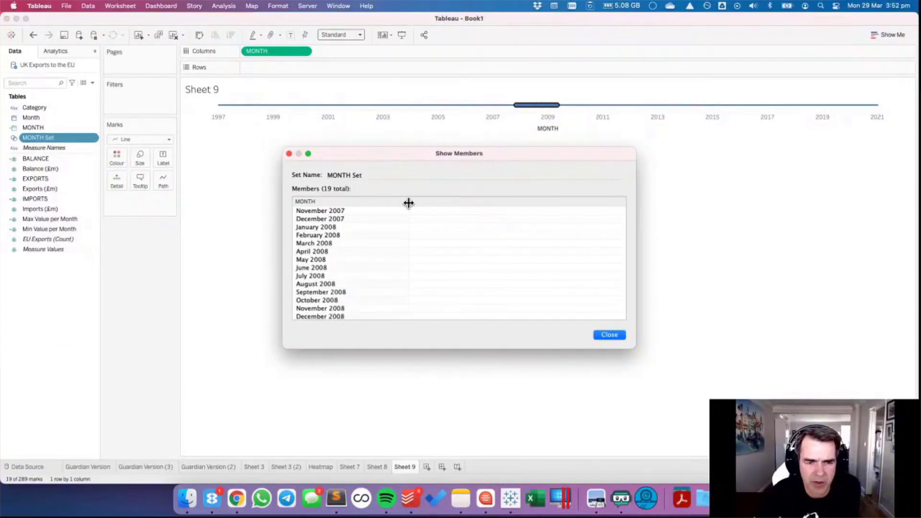
scroll(477, 279, down, 3)
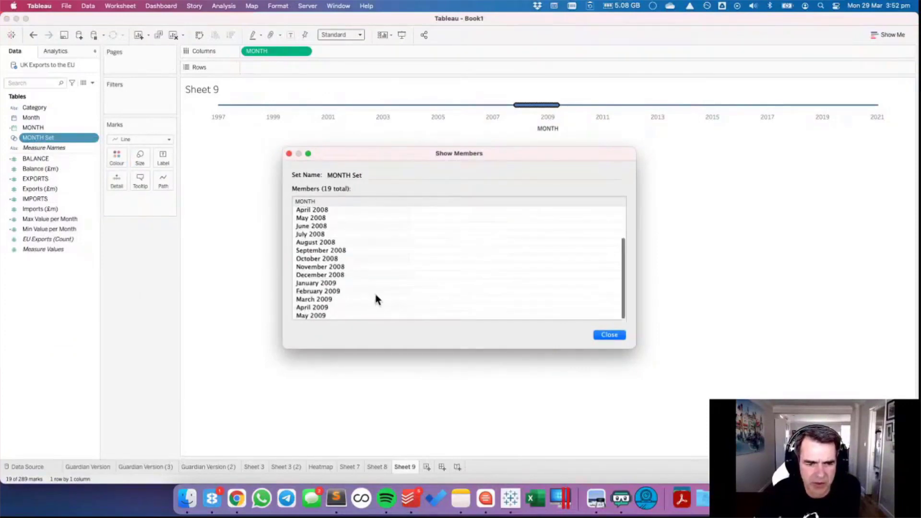
click(601, 332)
mouse_move(505, 109)
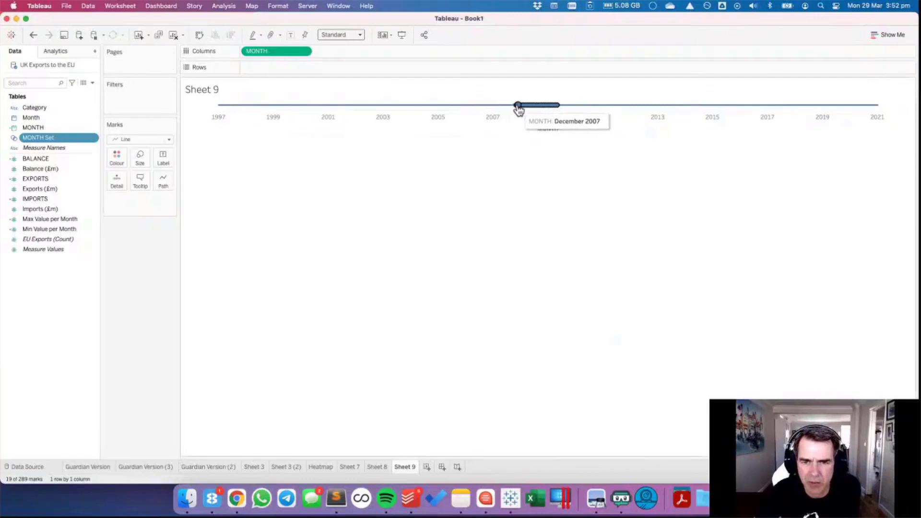
click(511, 197)
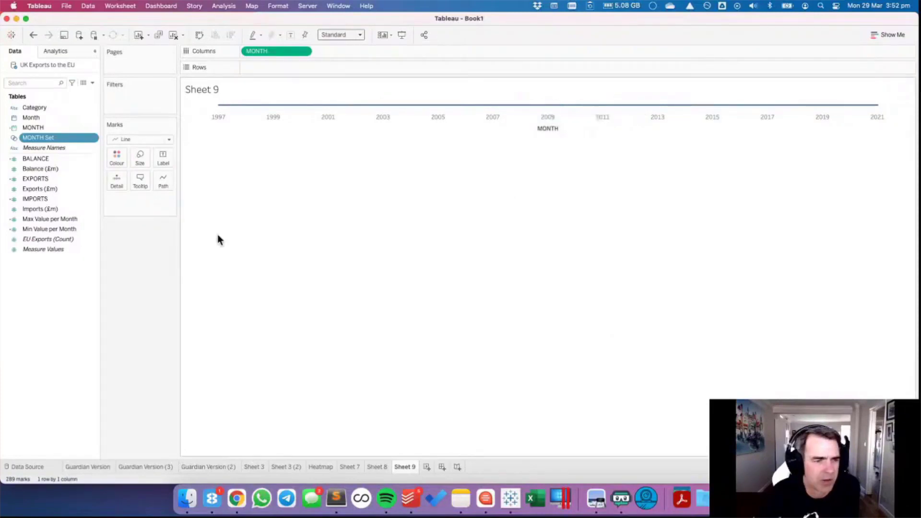
Step: Rename Sheet 9 as Date Picker
double_click(406, 466)
text(Date Ficker)
key(Return)
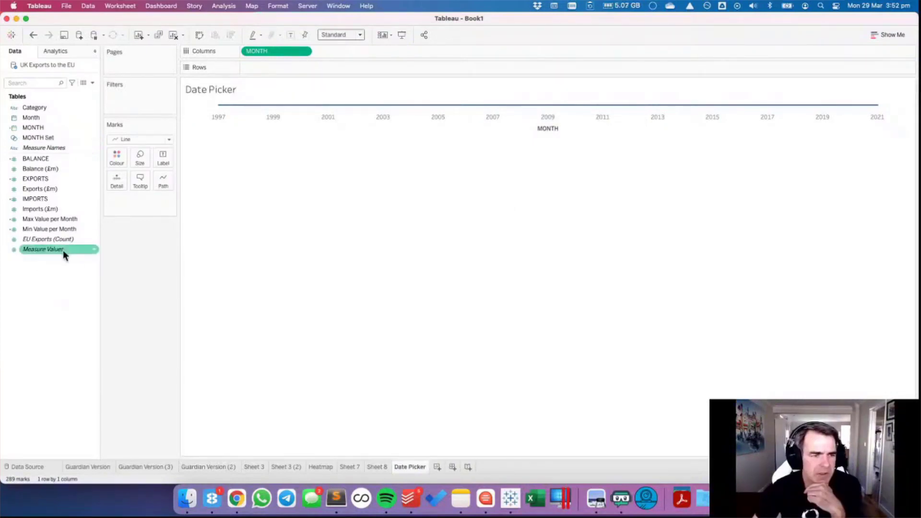
Step: Start a new calculated field and name it Month Set values
right_click(79, 279)
click(96, 278)
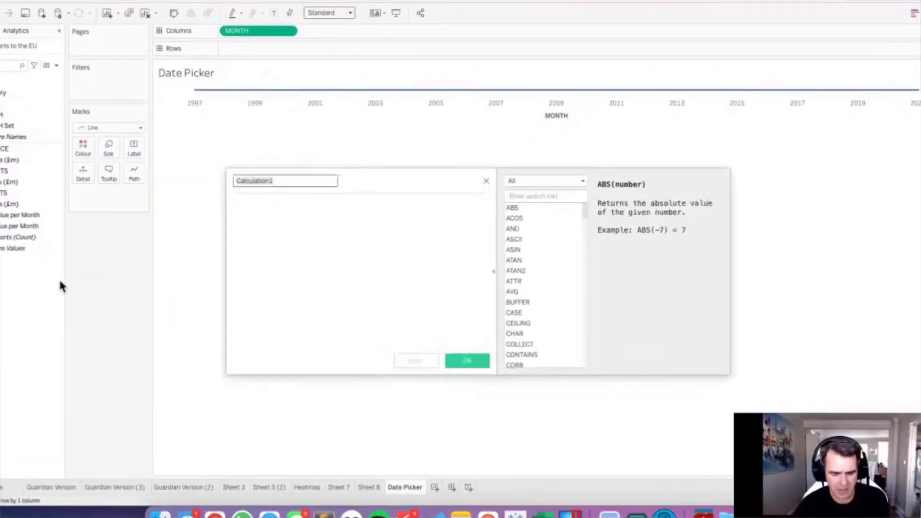
text(Month Set values)
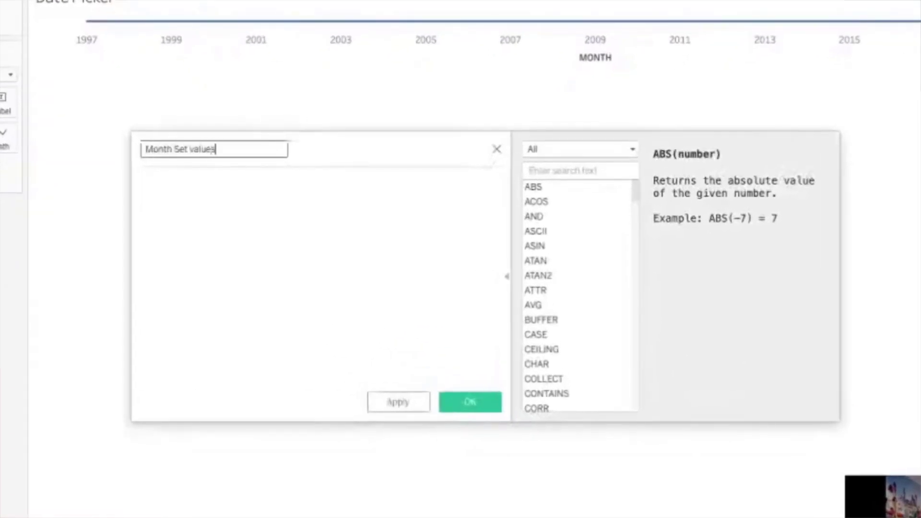
key(Tab)
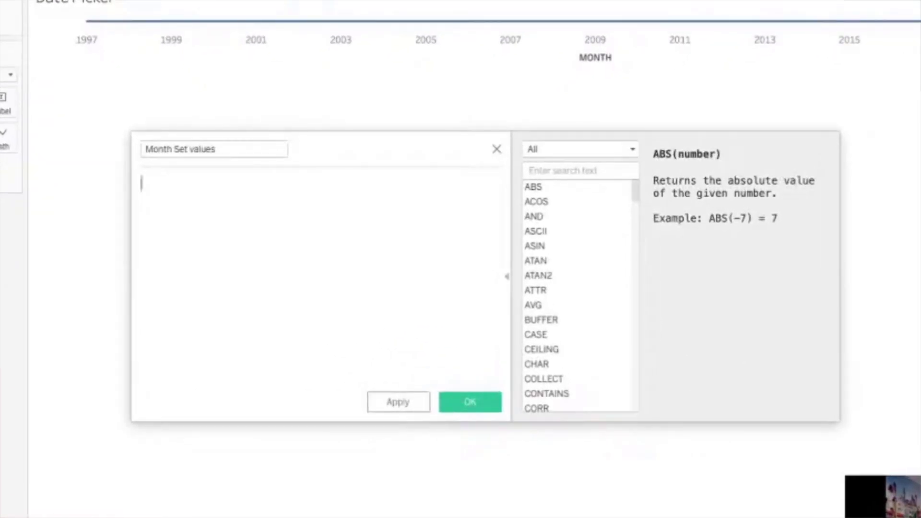
Step: Define the Month Set values calculation as IF [MONTH Set] THEN [MONTH] END and save it
text(if)
key(Return)
text(mon)
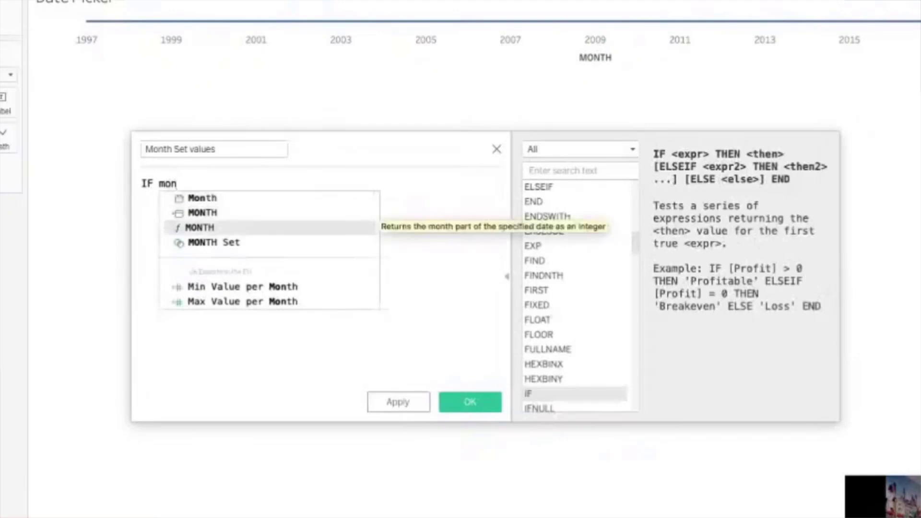
key(Down)
key(Return)
text(th)
key(Return)
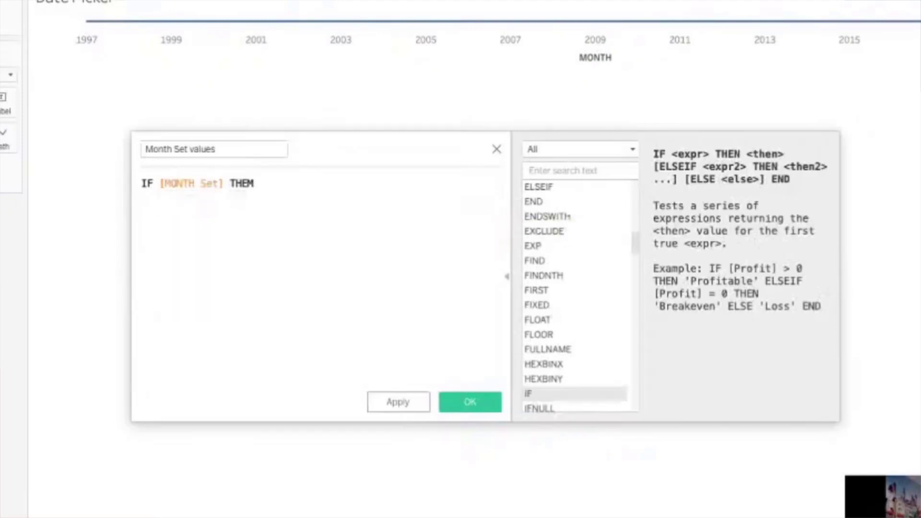
key(BackSpace)
text(n)
key(BackSpace)
key(Return)
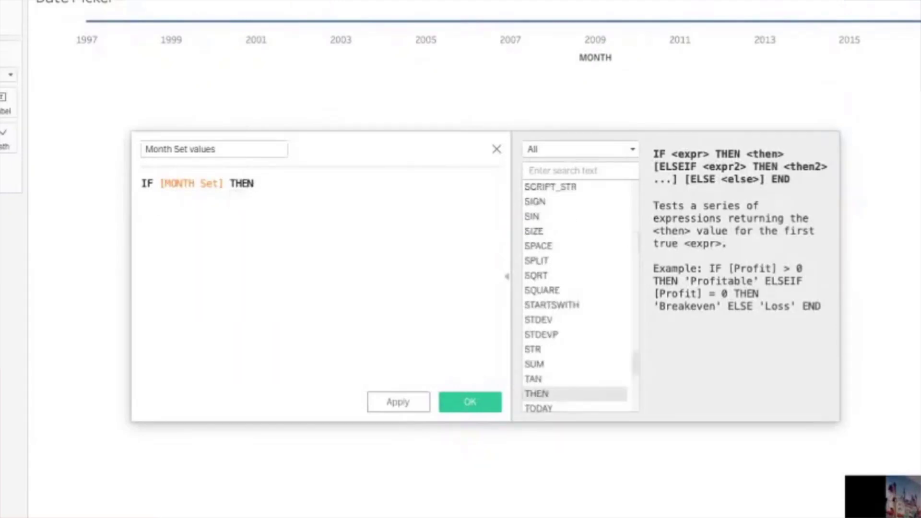
text(mon)
key(Down)
key(Return)
text(END)
key(Return)
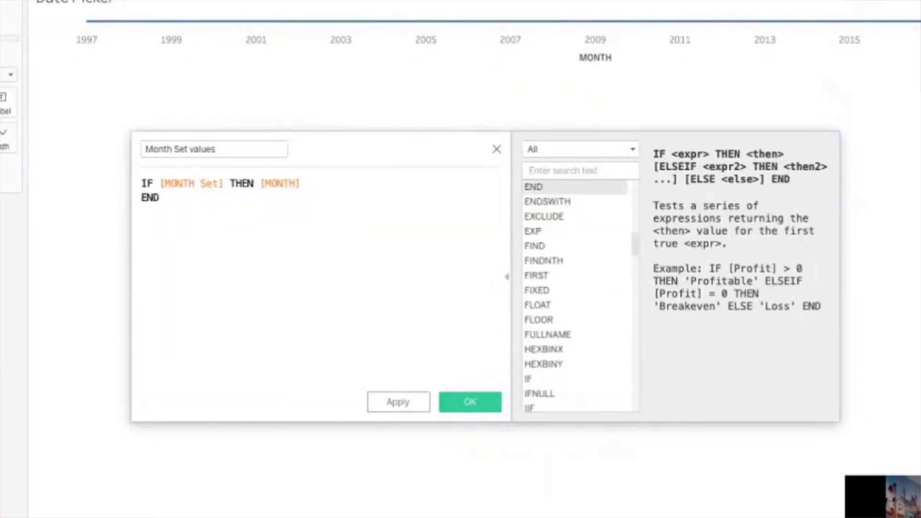
click(469, 399)
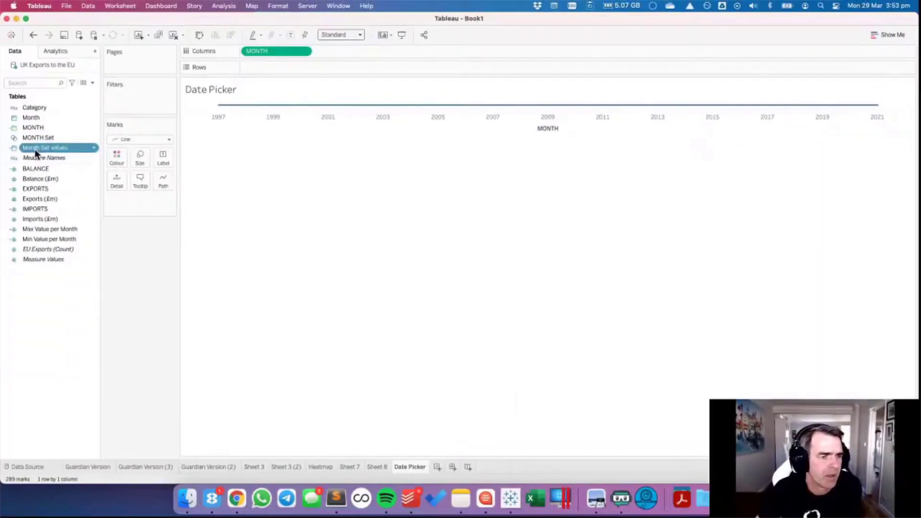
Step: Add Month Set values to the marks as detail and show it as a continuous month
drag(35, 149, 115, 181)
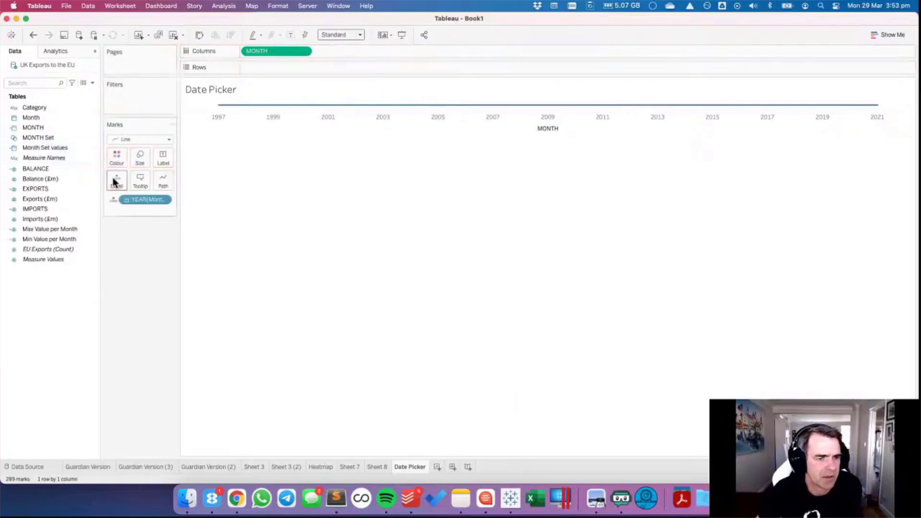
right_click(164, 201)
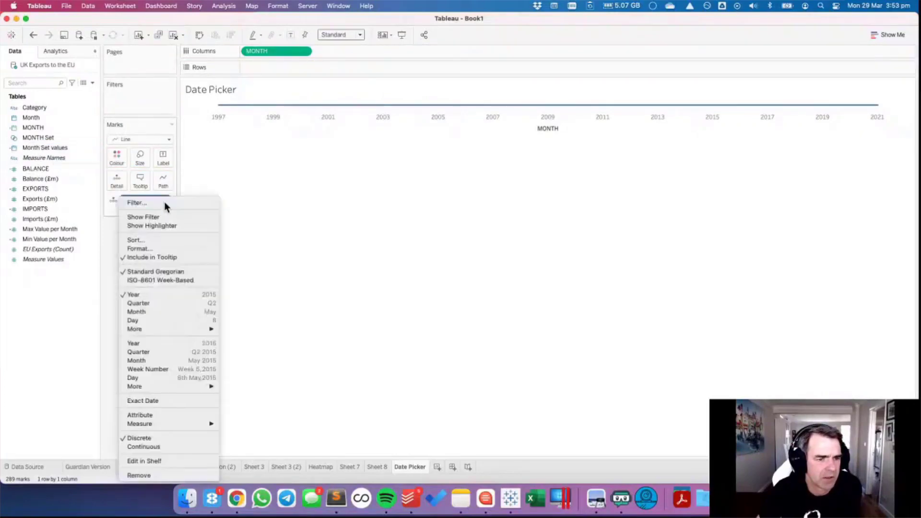
click(182, 321)
click(494, 384)
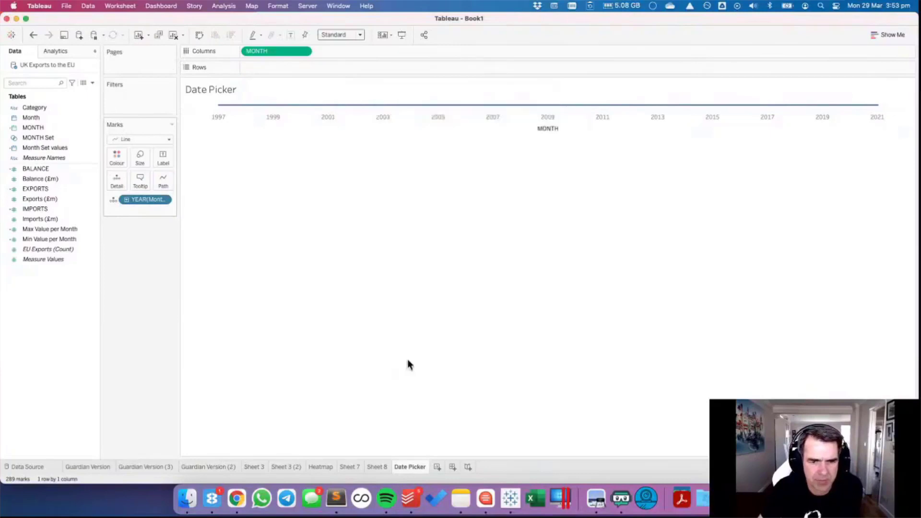
right_click(165, 199)
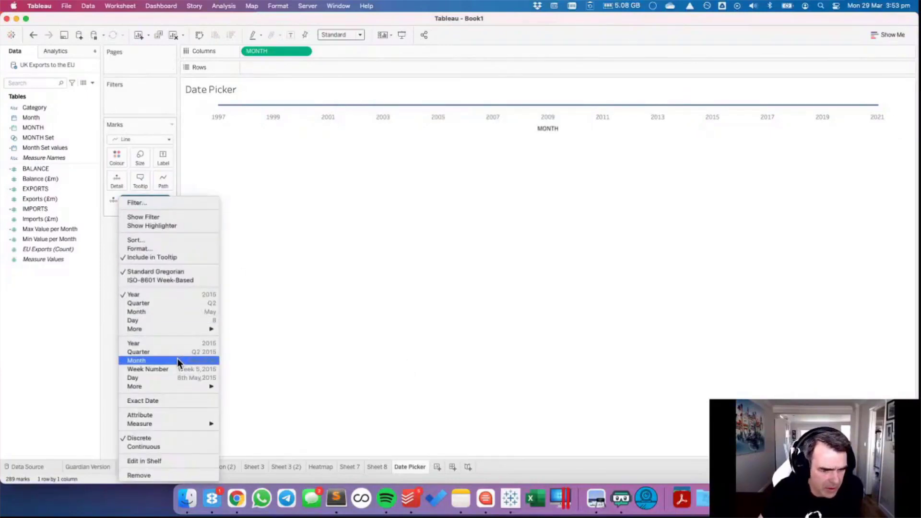
click(178, 361)
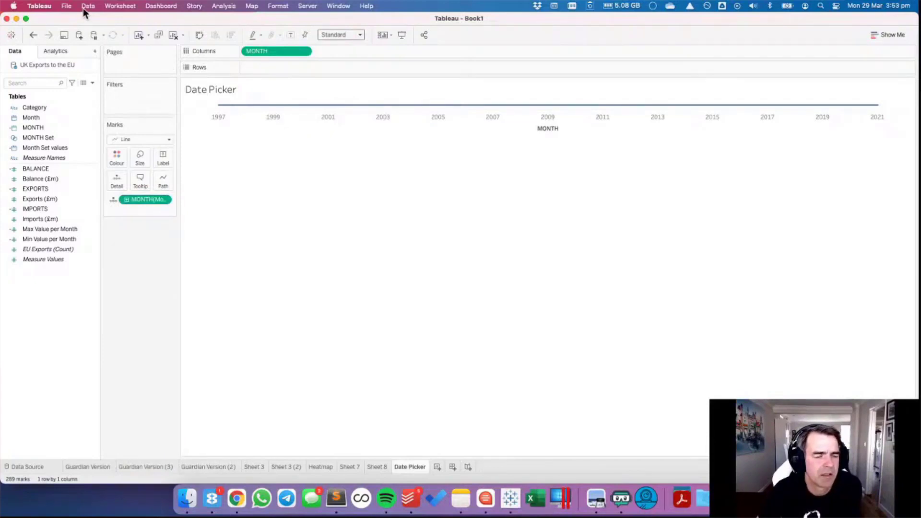
Step: Start a new calculated field and name it Min Month in Set
right_click(48, 289)
click(67, 293)
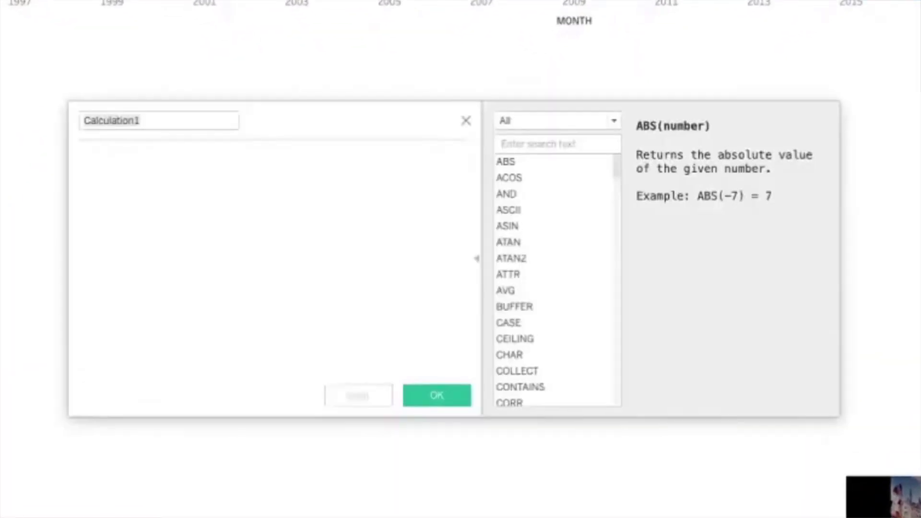
text(Mo)
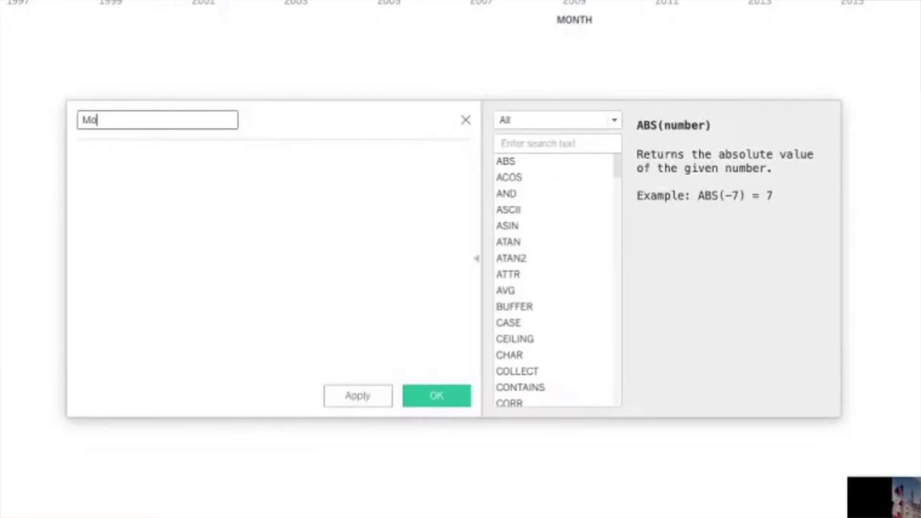
text(in Month in Se)
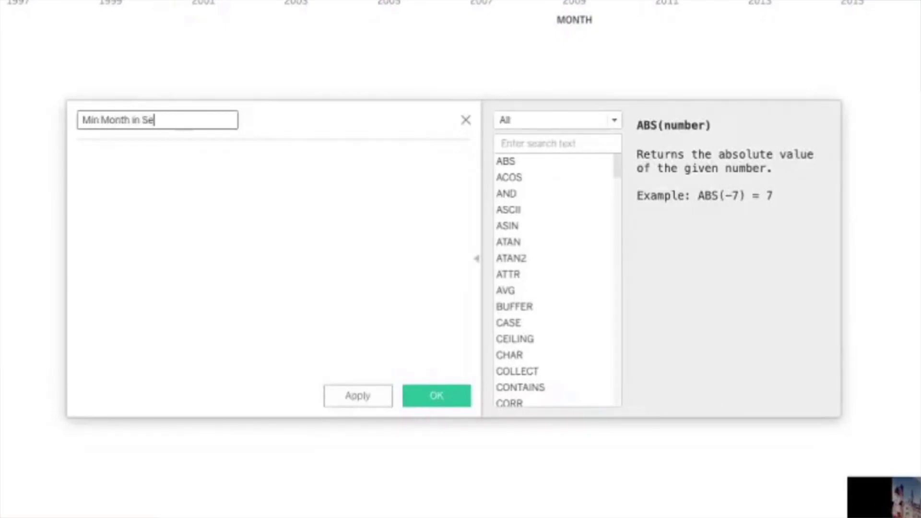
text(t)
key(Tab)
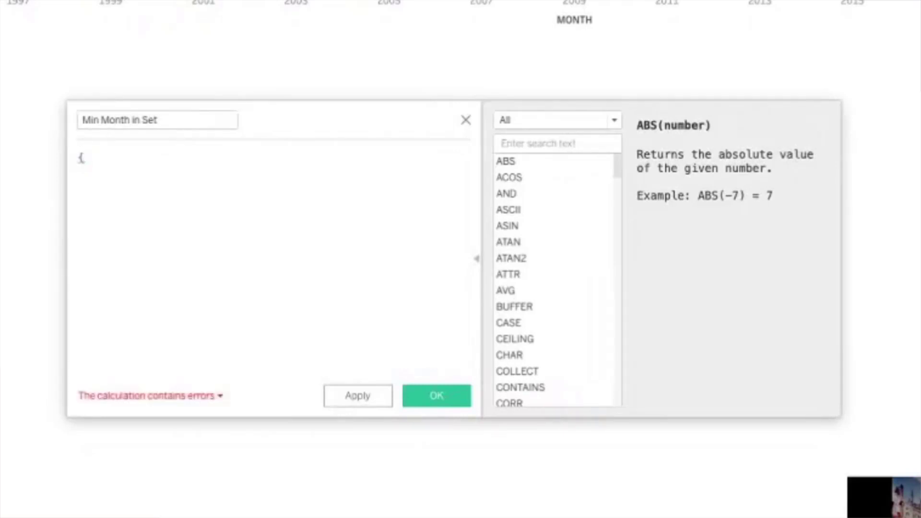
Step: Define the Min Month in Set calculation as { MIN([Month Set values]) } and save it
text({ )
text(IF)
text(()
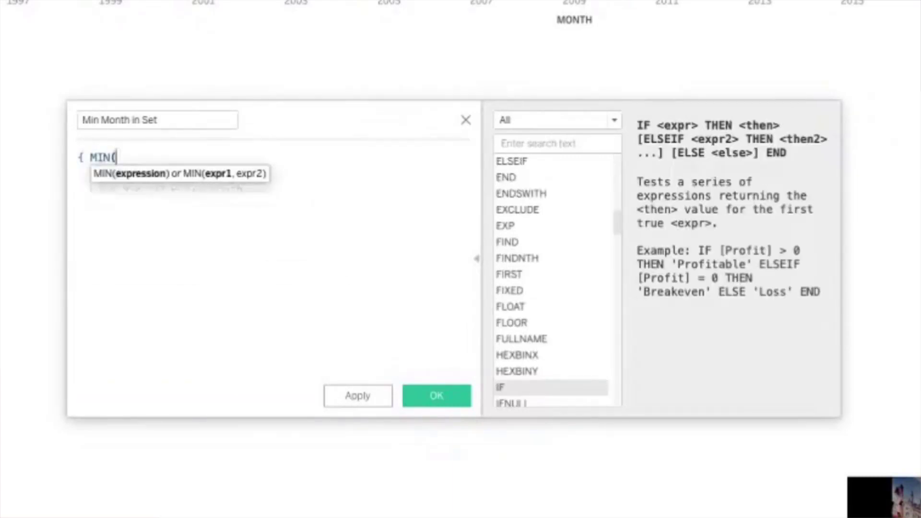
text(mon)
key(Down)
key(Down)
key(Down)
key(Down)
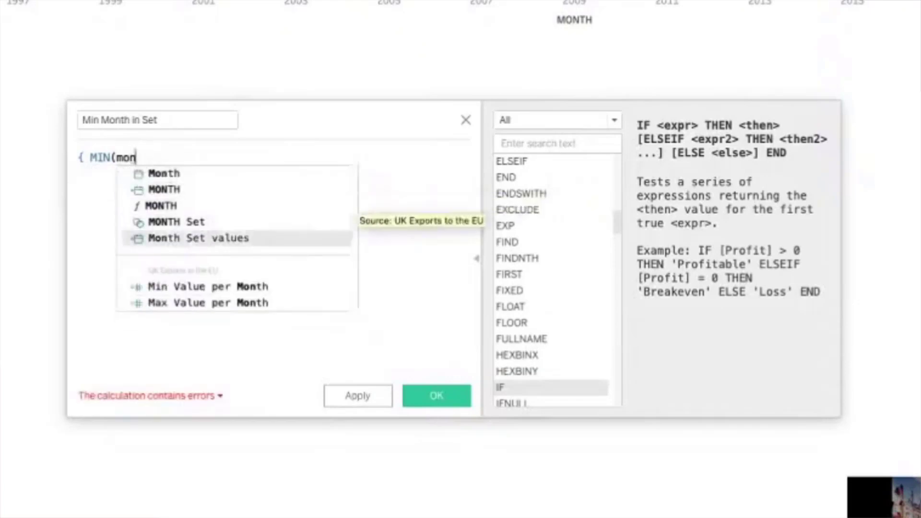
key(Return)
text() })
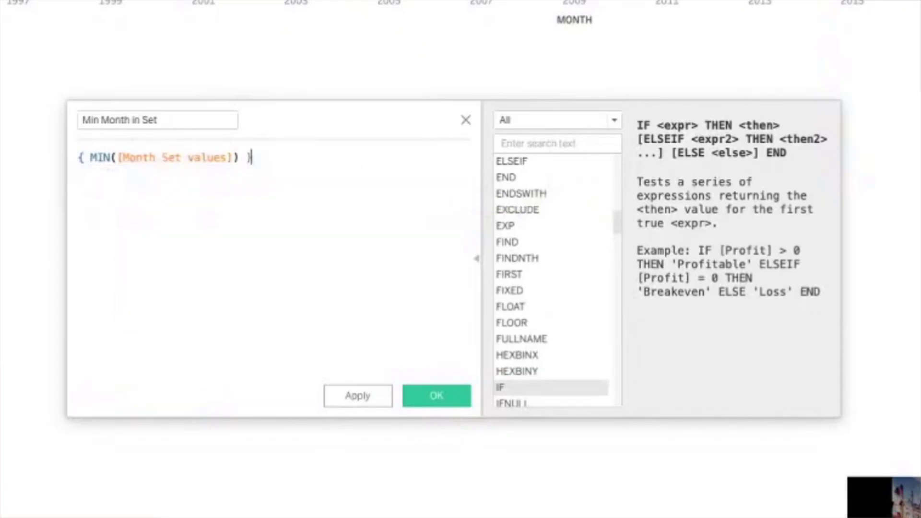
click(432, 396)
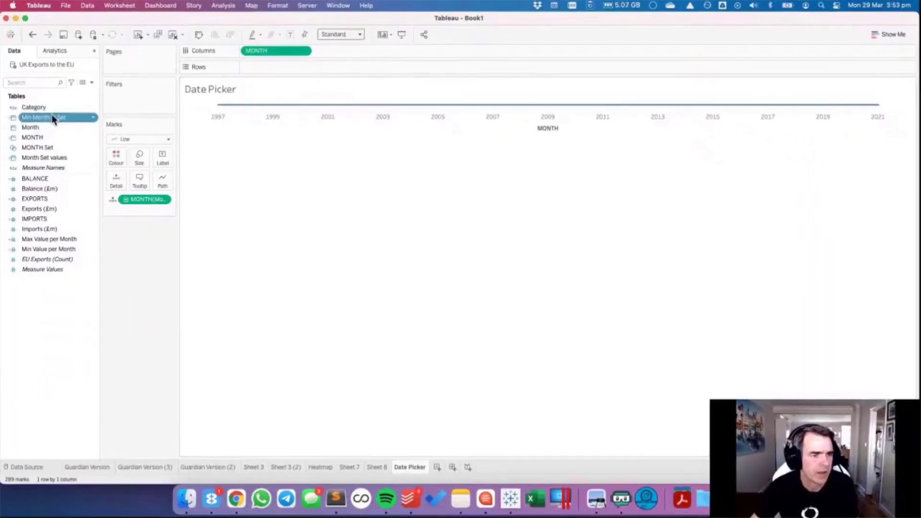
Step: Duplicate the Min Month in Set field, open the copy for editing and name it Max Month in Set
right_click(53, 119)
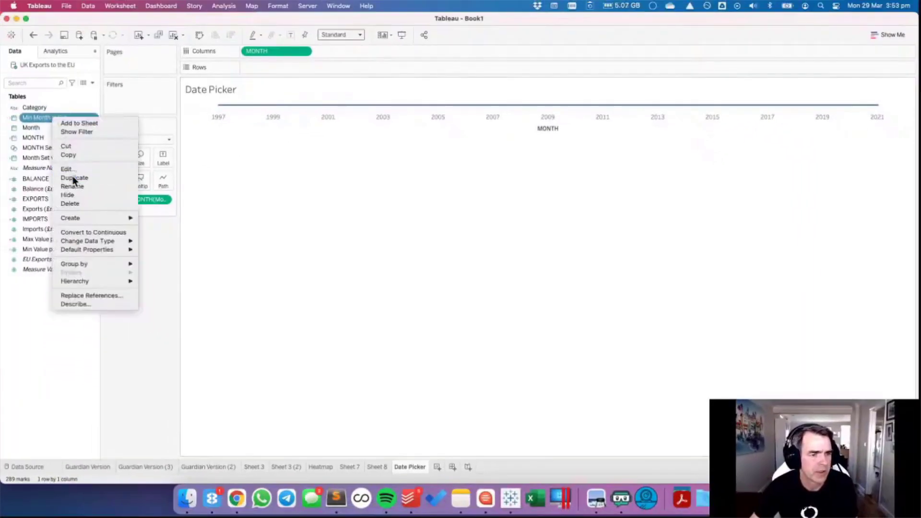
click(73, 177)
right_click(36, 127)
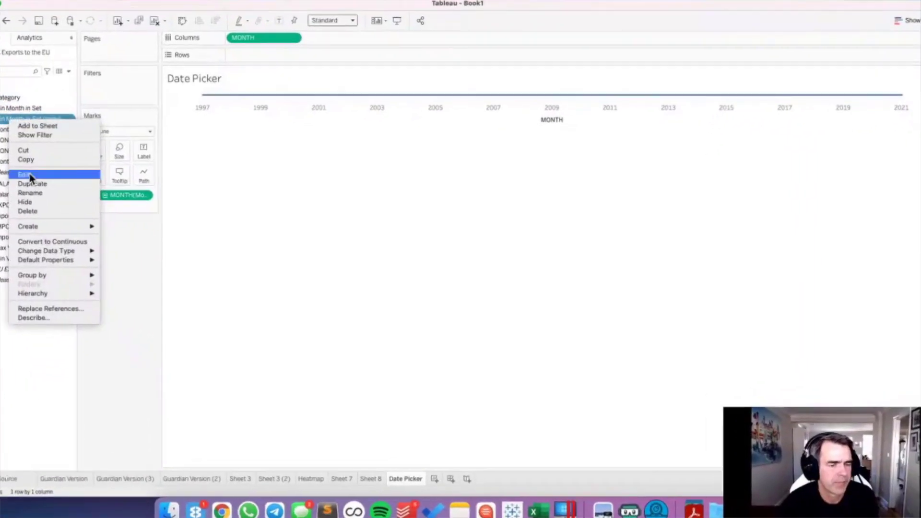
click(55, 164)
double_click(93, 126)
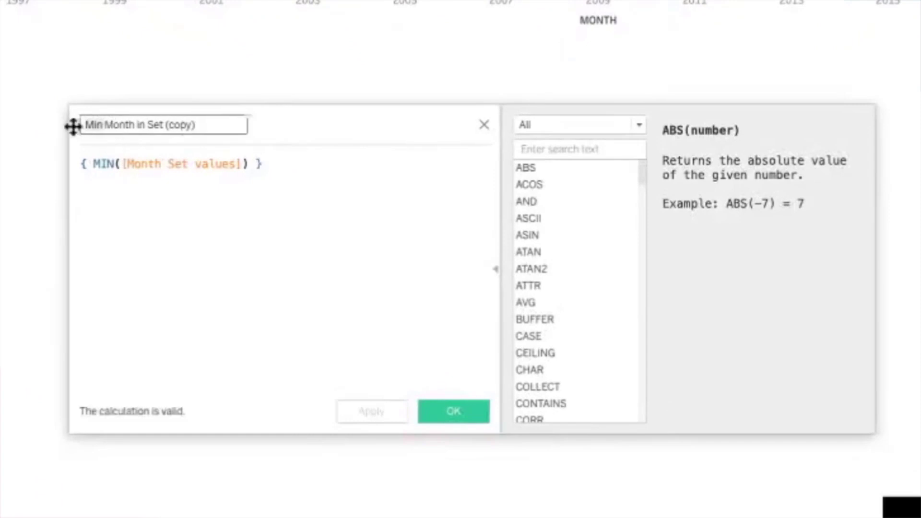
text(Max)
drag(167, 125, 238, 123)
key(BackSpace)
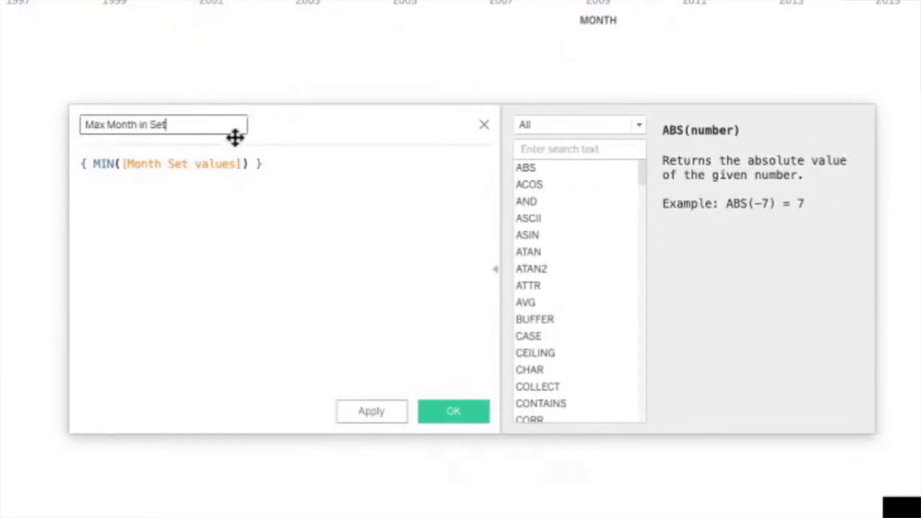
Step: Change the Max Month in Set calculation to { MAX([Month Set values]) } and save it
double_click(113, 163)
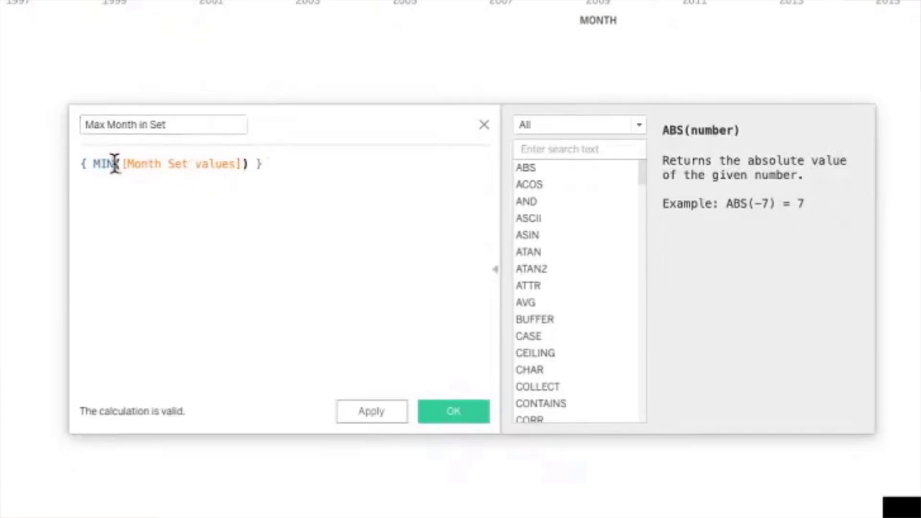
text(MAX)
click(443, 406)
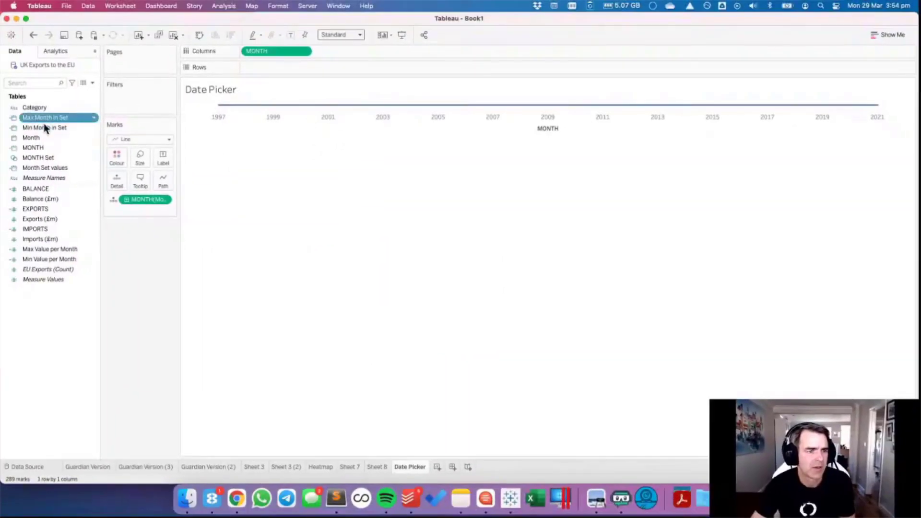
Step: Add Max Month in Set and Min Month in Set to the marks as detail in continuous months, and remove Month Set values
drag(44, 123, 109, 177)
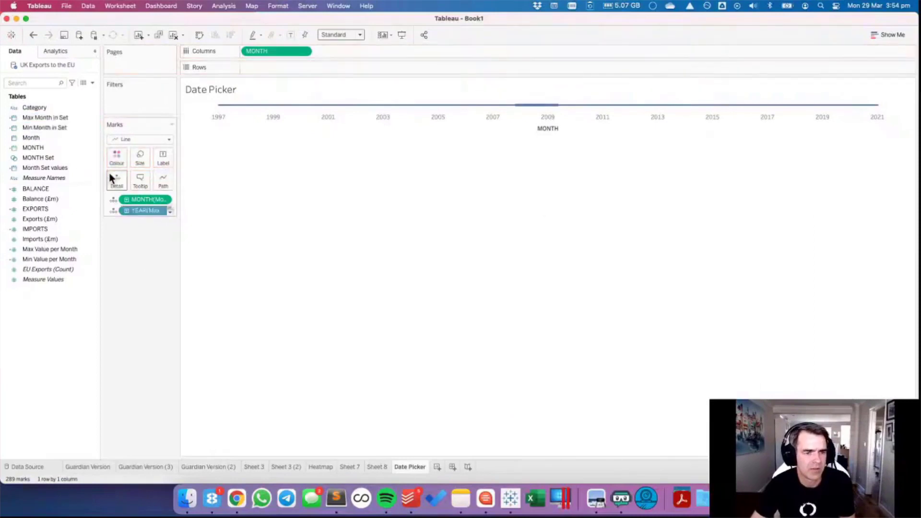
click(170, 211)
click(190, 368)
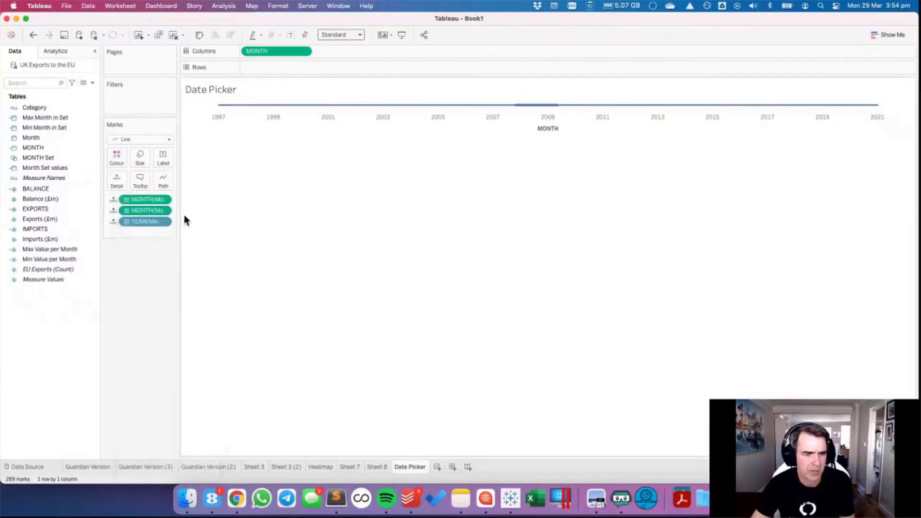
click(164, 220)
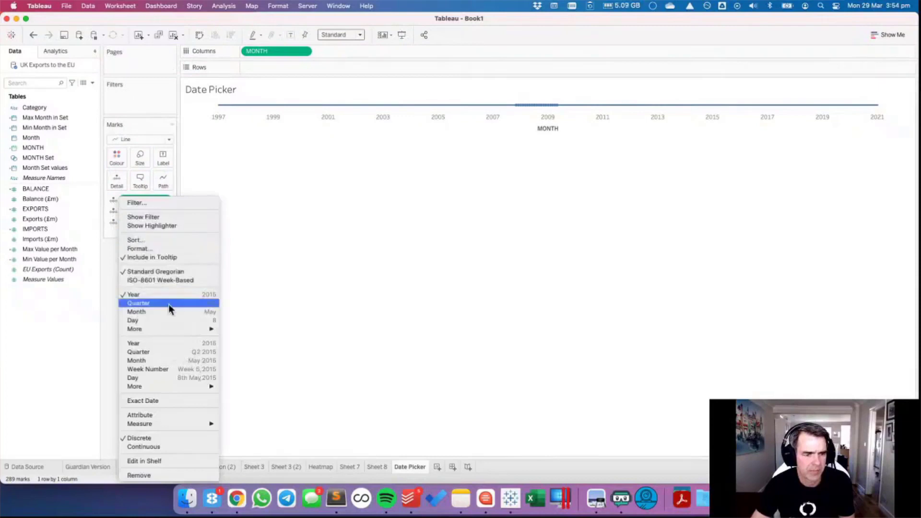
click(181, 361)
drag(139, 211, 131, 268)
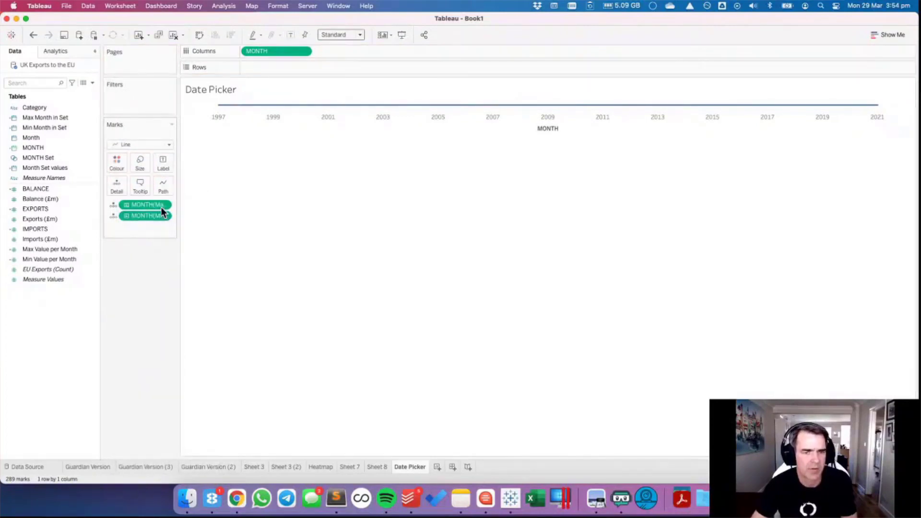
Step: Add a reference band for the entire table, running from the minimum of Min Month in Set to the maximum of Max Month in Set
click(56, 52)
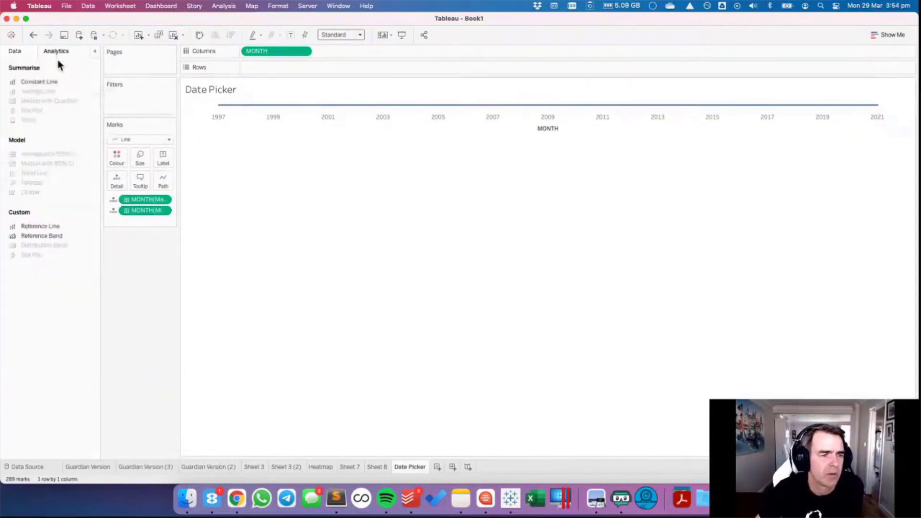
drag(42, 235, 272, 121)
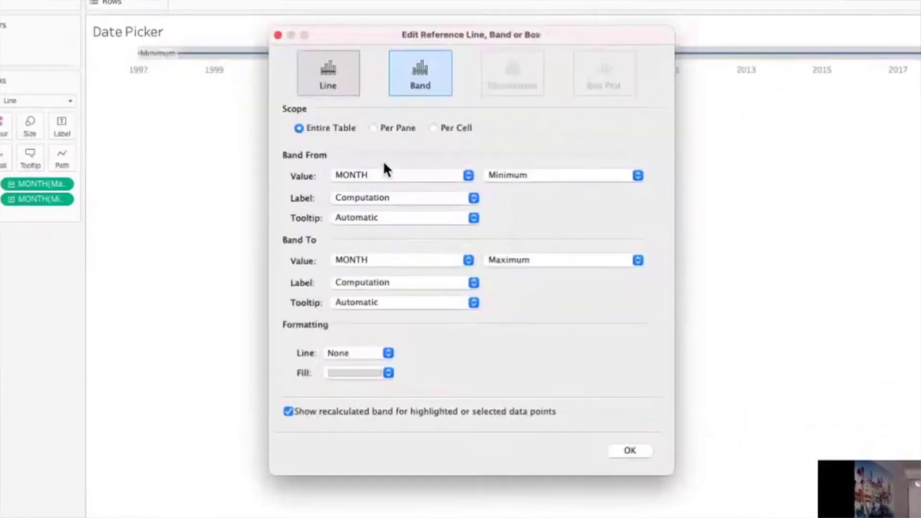
click(371, 174)
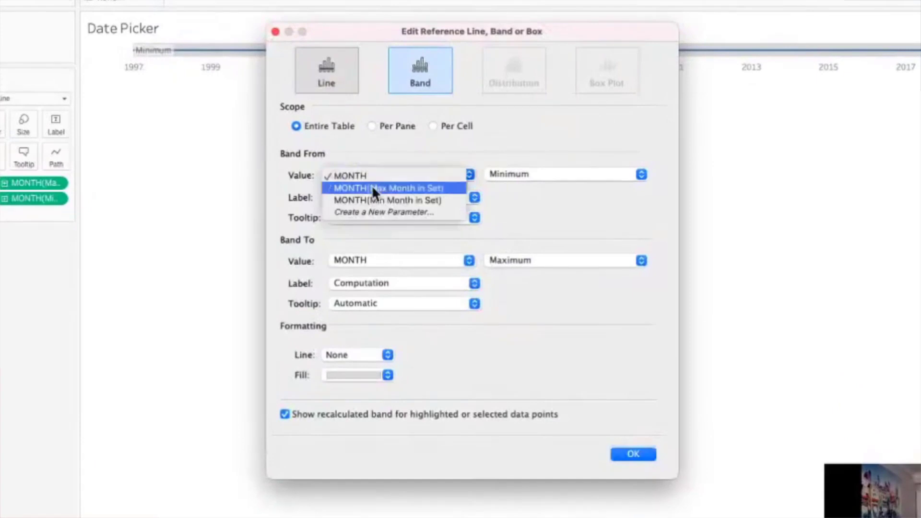
click(370, 201)
click(361, 259)
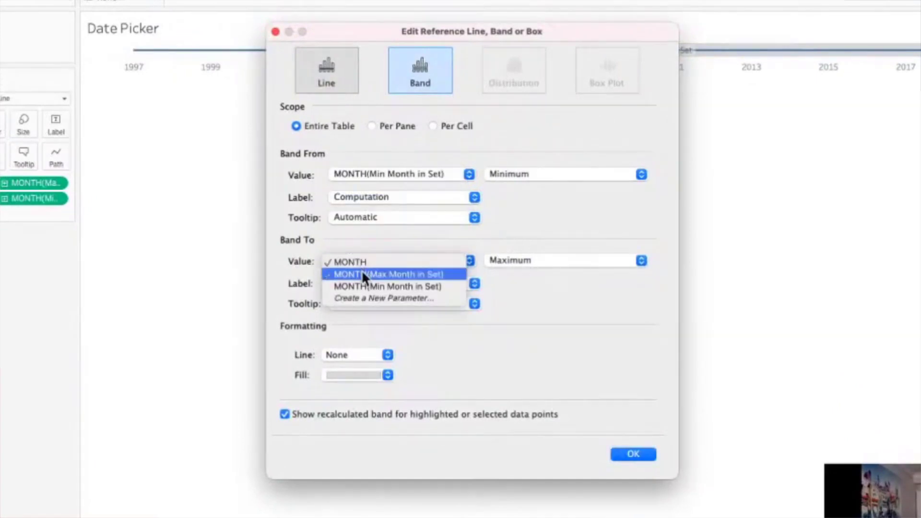
click(360, 272)
drag(409, 30, 233, 71)
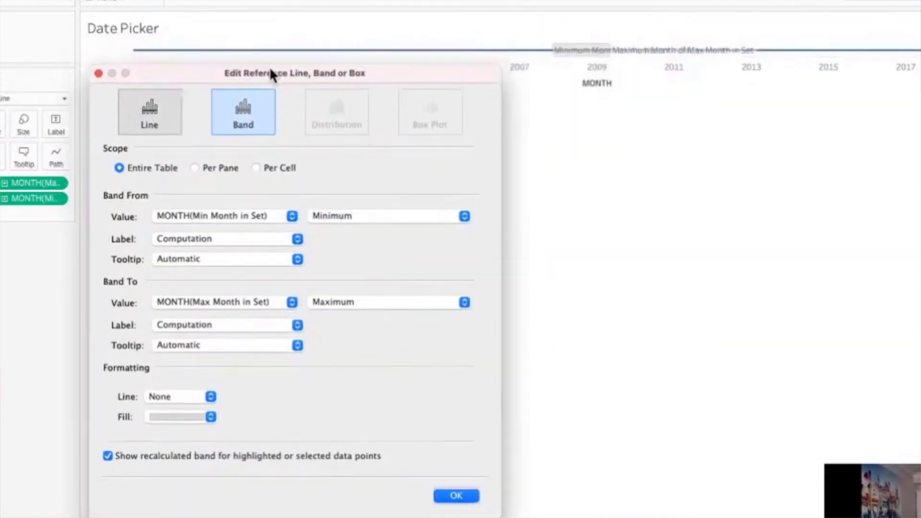
Step: Give the reference band a solid black border line
click(181, 396)
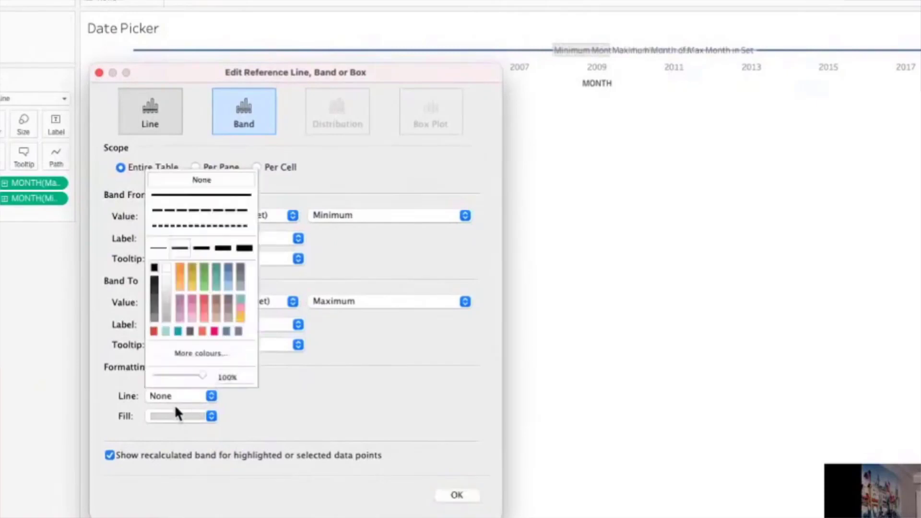
click(180, 195)
click(327, 363)
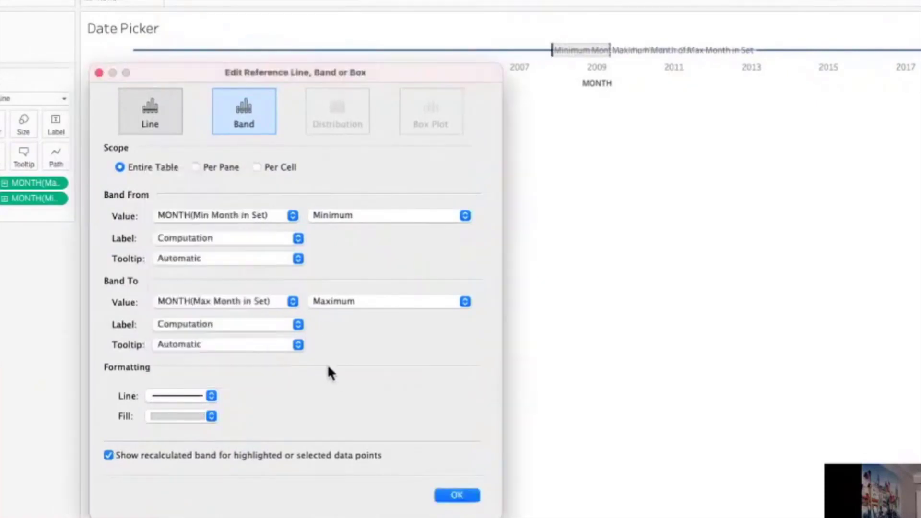
Step: Set the label and tooltip to None for both the start and the end of the reference band
click(210, 238)
click(188, 213)
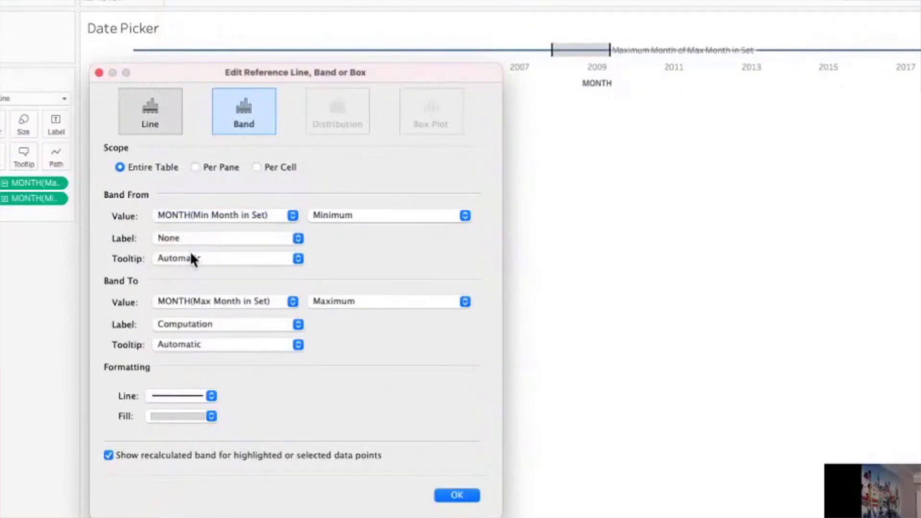
click(188, 258)
click(186, 246)
click(193, 321)
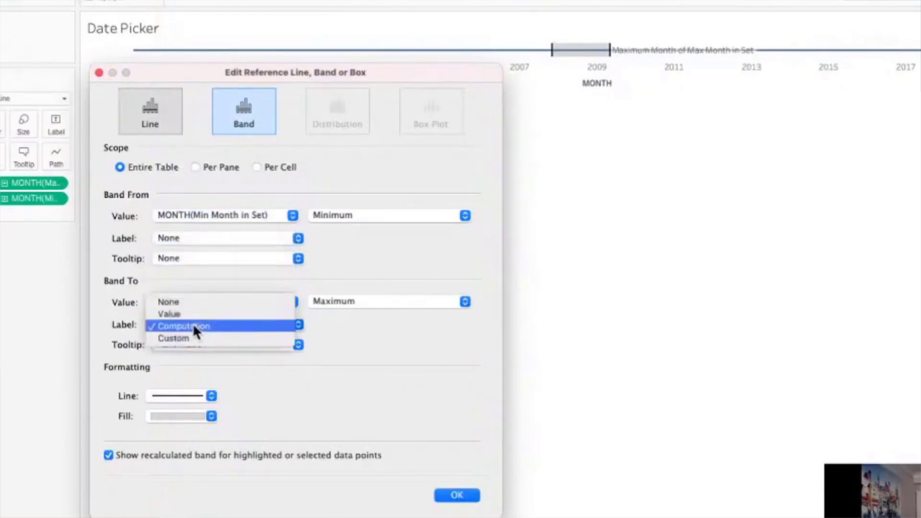
click(188, 306)
click(186, 323)
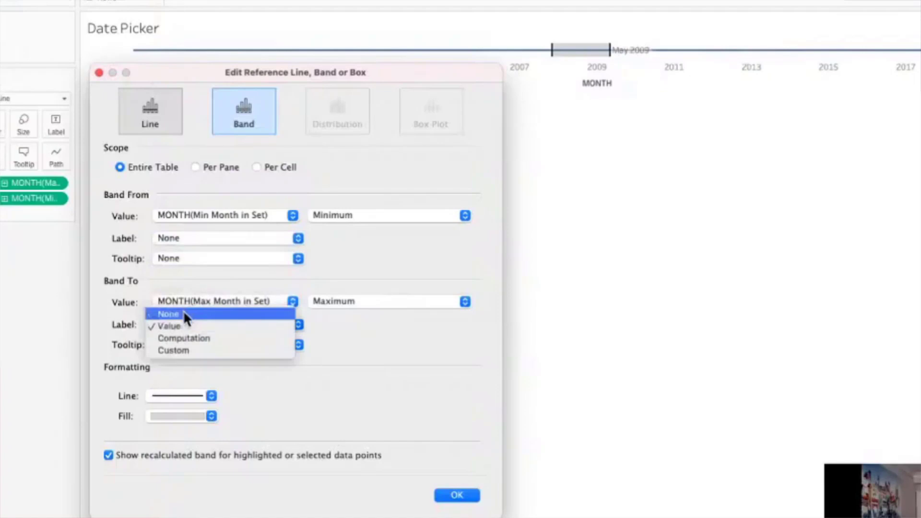
click(183, 310)
click(194, 348)
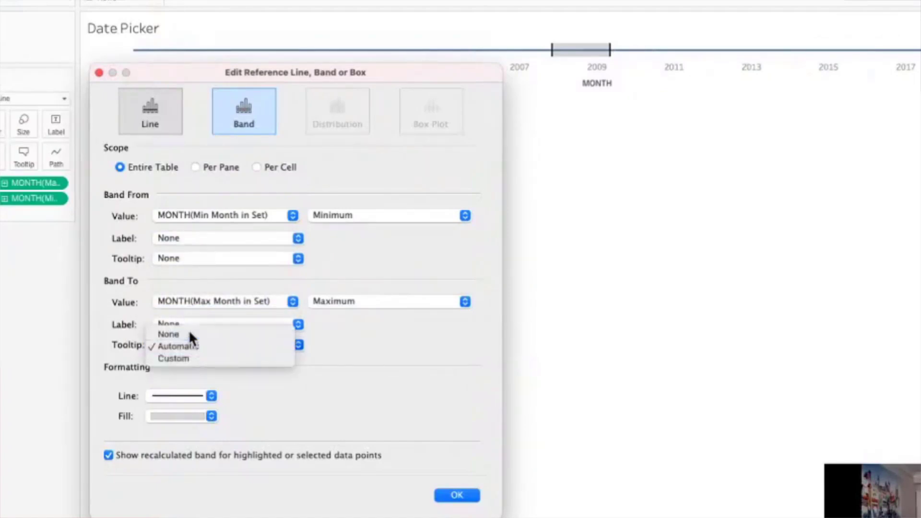
click(188, 329)
Step: Set the reference band's fill to grey and test the band by selecting months from October 2011 to about late 2013 on the timeline
click(172, 415)
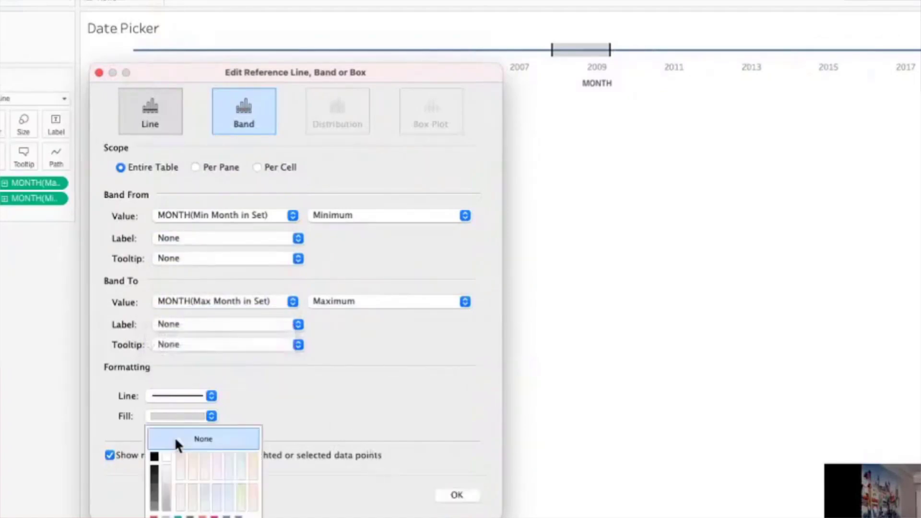
click(166, 475)
click(478, 496)
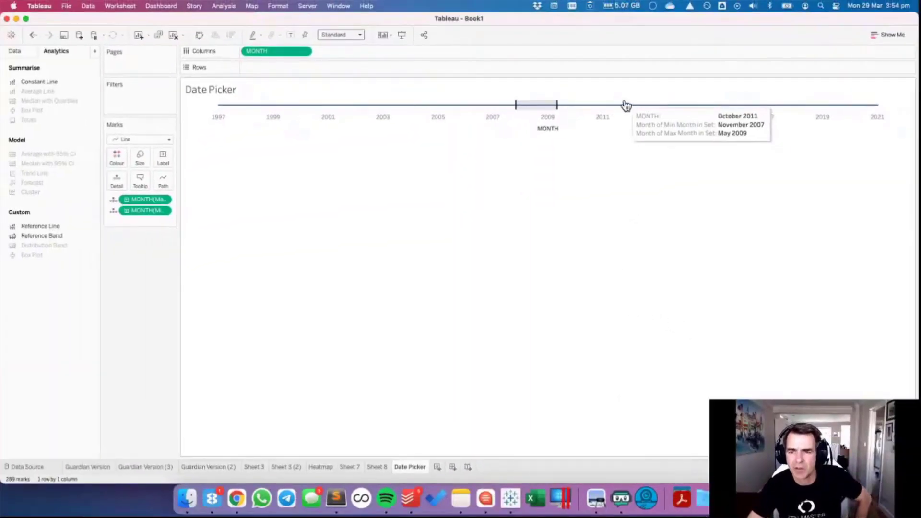
drag(625, 103, 691, 185)
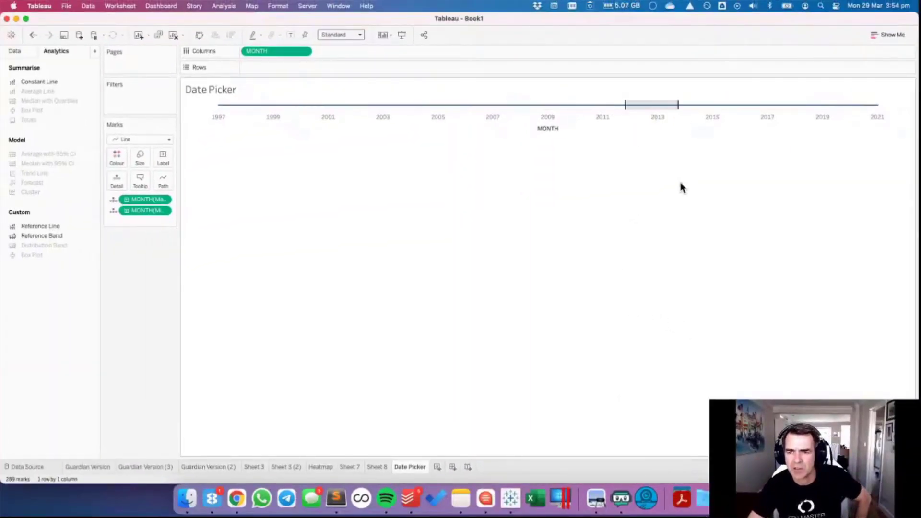